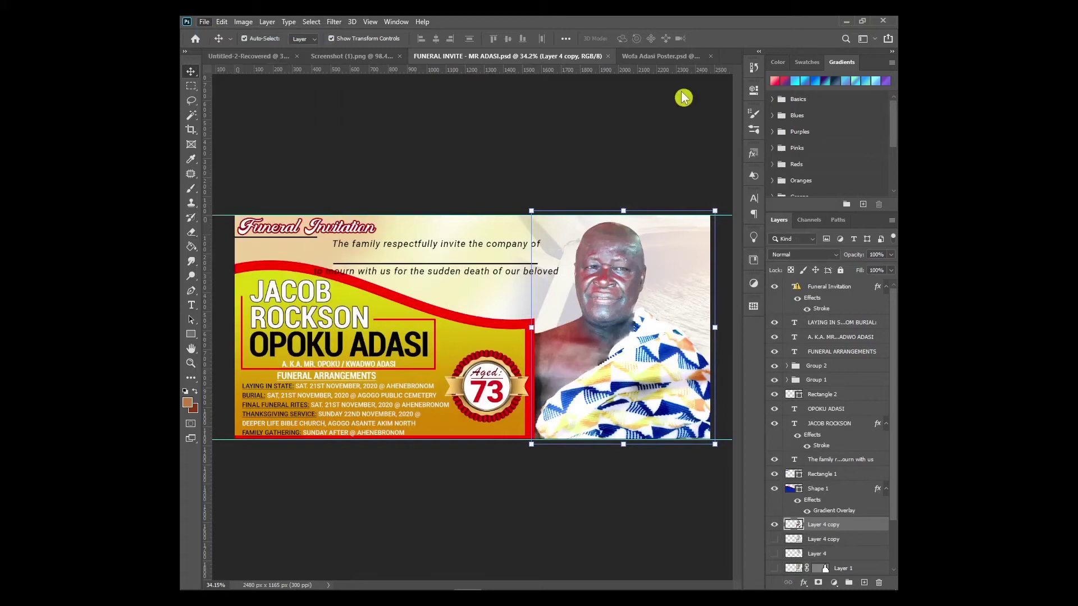
# Create a 20 x 15 in, 300 ppi document and paste in the portrait, enlarging it.
pyautogui.hotkey('ctrl', 'n')
pyautogui.write('15')
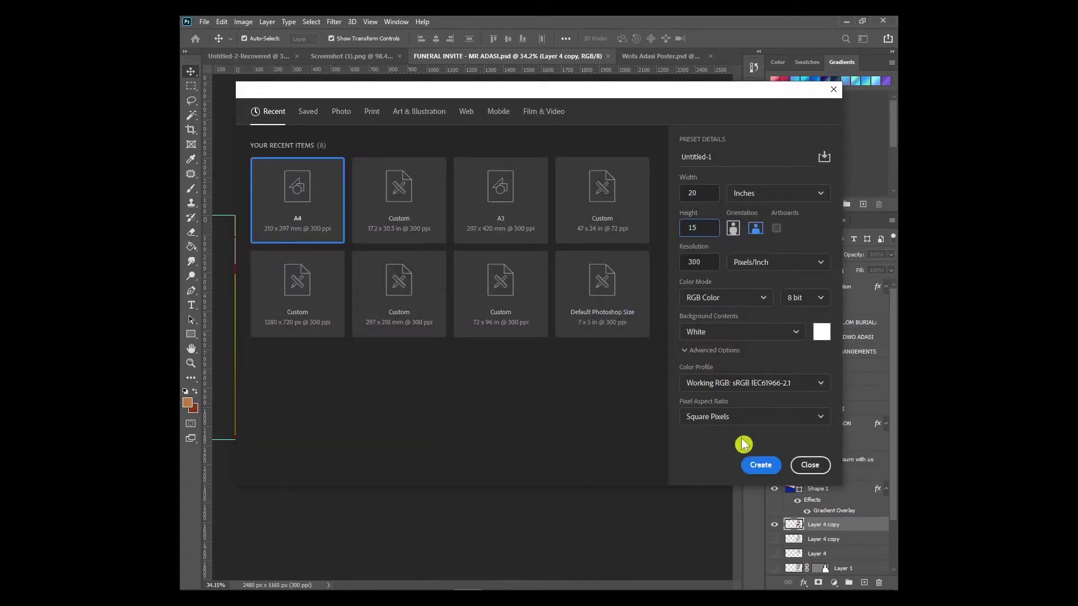
pyautogui.click(760, 464)
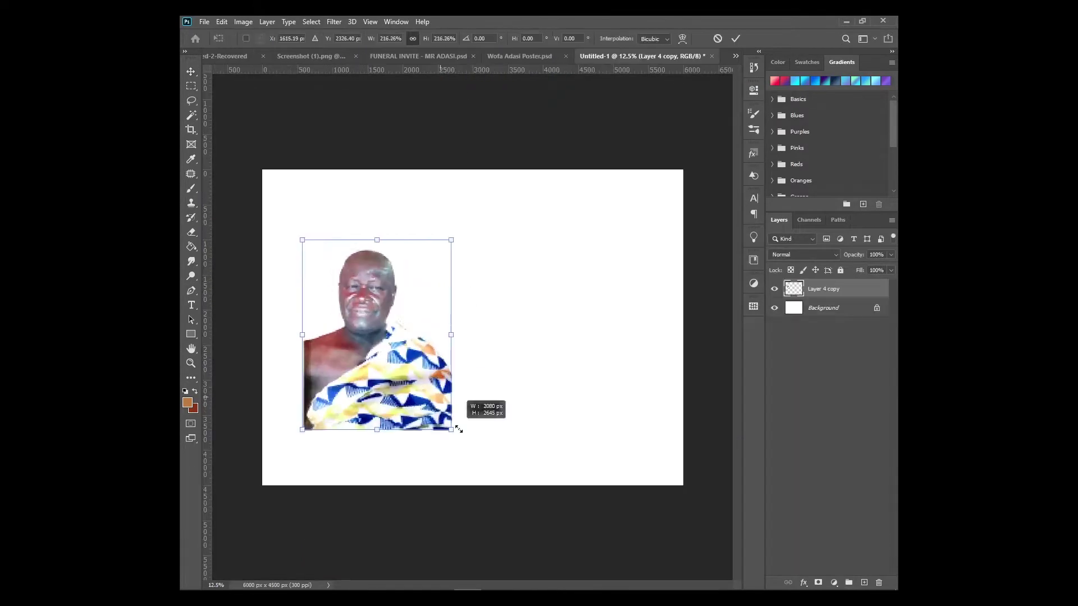
pyautogui.moveTo(458, 429); pyautogui.dragTo(465, 444)
pyautogui.moveTo(399, 401); pyautogui.dragTo(364, 331)
# Rotate the canvas 90° to portrait and place the elderly man's photo, enlarged, at top-left.
pyautogui.click(717, 38)
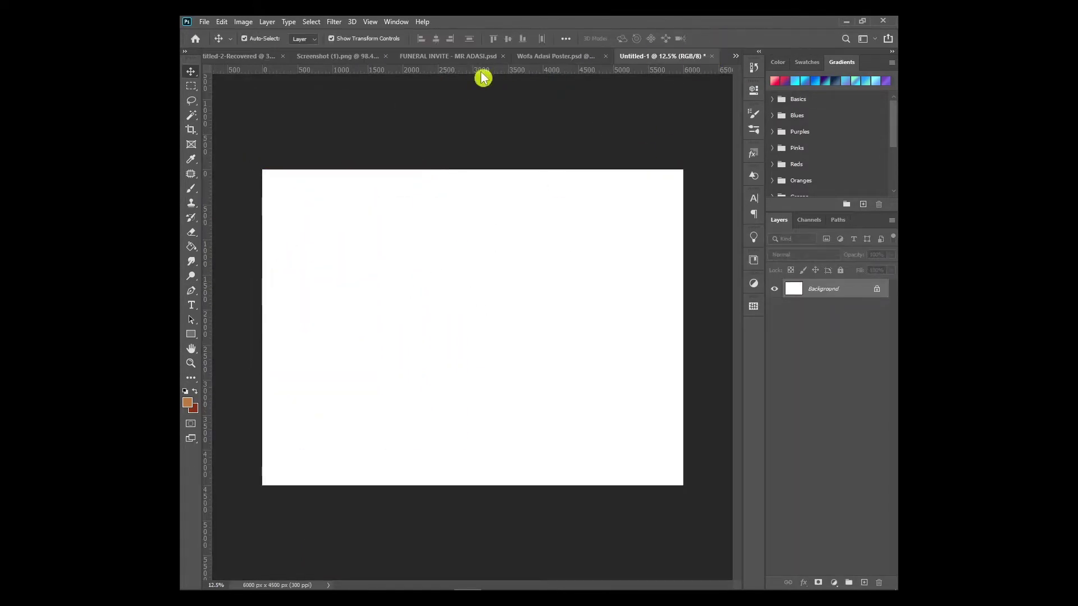
pyautogui.click(243, 22)
pyautogui.click(381, 130)
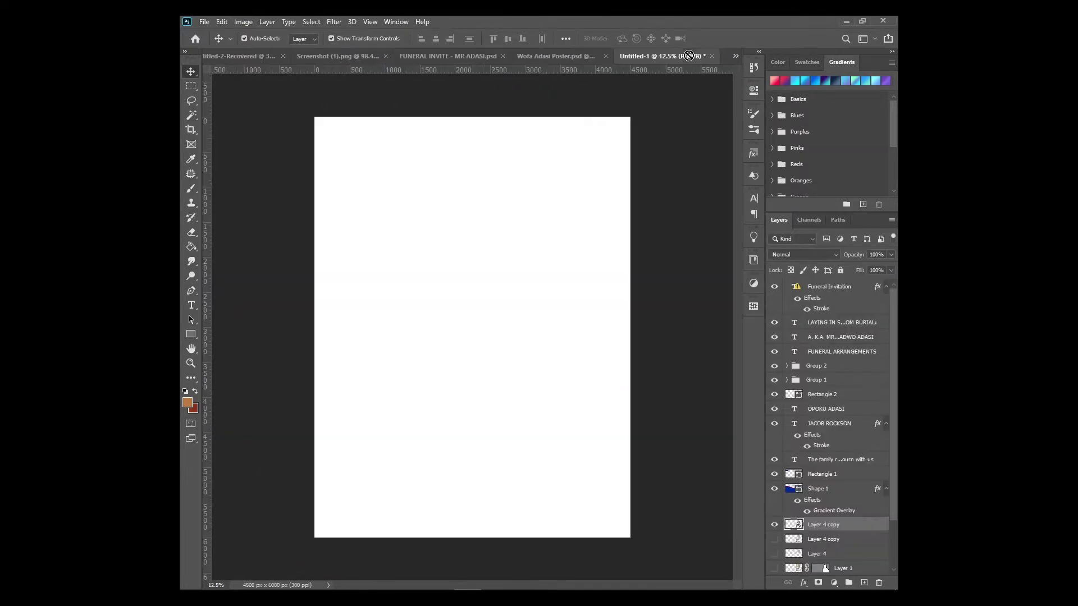
pyautogui.moveTo(410, 298); pyautogui.dragTo(394, 241)
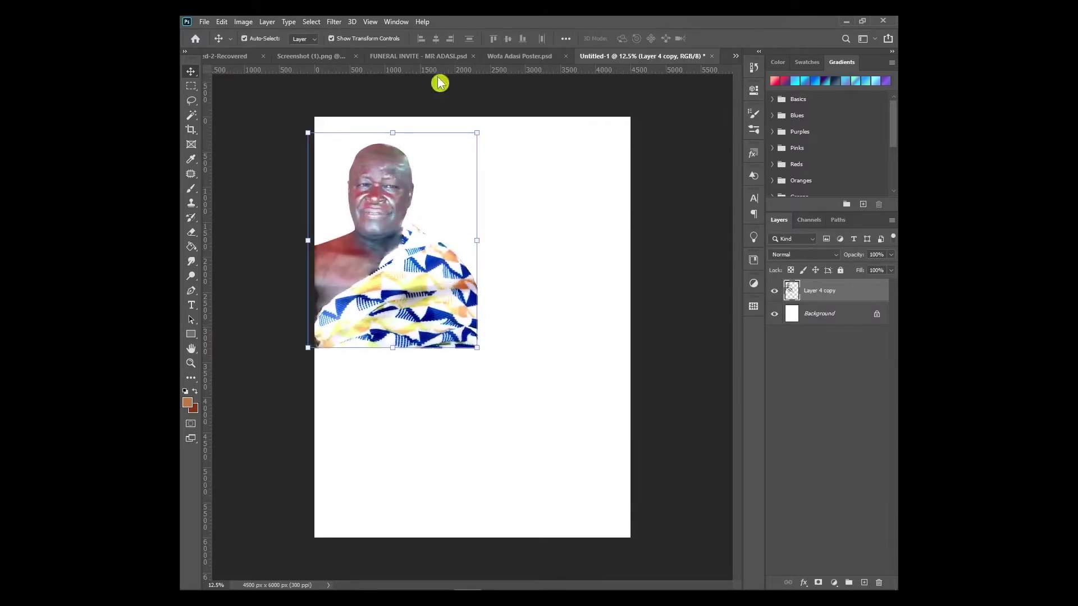
pyautogui.moveTo(476, 348); pyautogui.dragTo(486, 359)
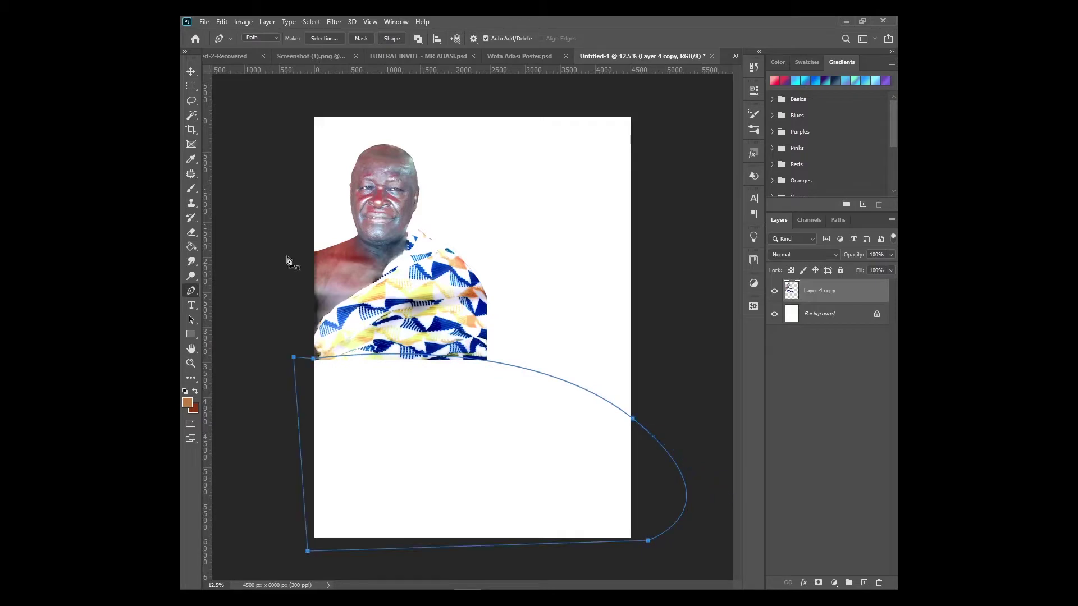
# Turn the curved path into a brown shape and duplicate it with a dark red fill.
pyautogui.click(392, 38)
pyautogui.press('v')
pyautogui.moveTo(474, 428); pyautogui.dragTo(474, 444)
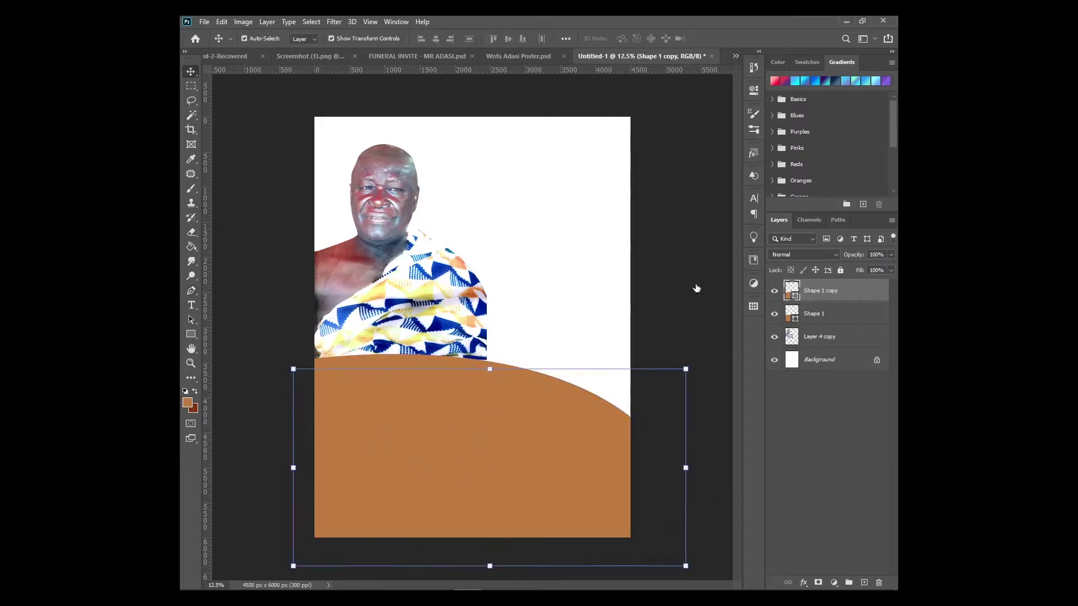
pyautogui.hotkey('ctrl', 'BackSpace')
# Shift the dark red copy slightly lower and larger, leaving a brown edge showing.
pyautogui.moveTo(693, 360); pyautogui.dragTo(620, 426)
pyautogui.press('Escape')
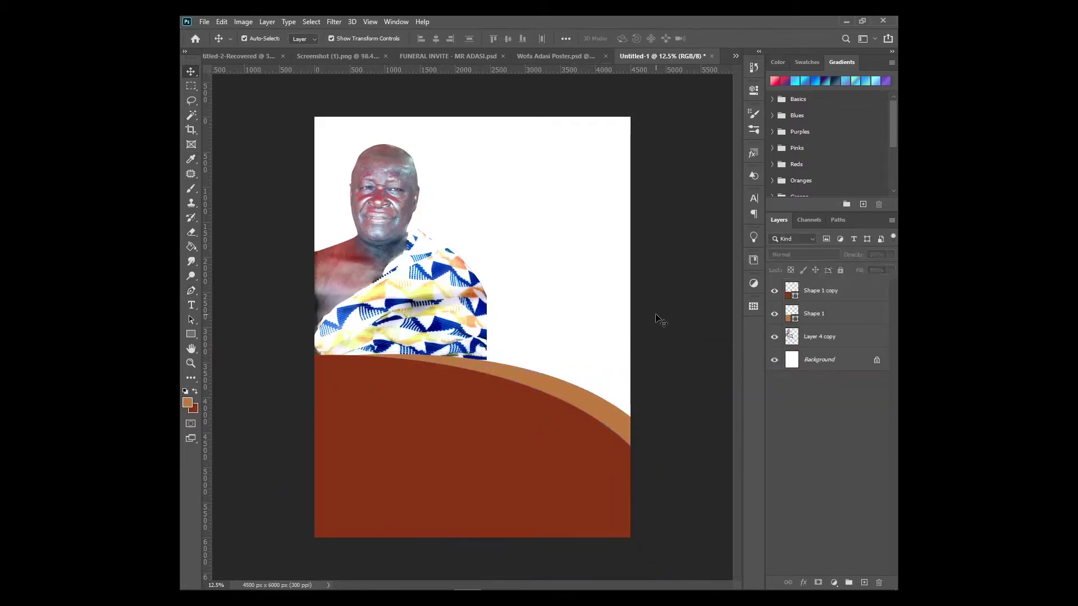
pyautogui.hotkey('ctrl', 't')
pyautogui.moveTo(393, 410); pyautogui.dragTo(402, 424)
pyautogui.press('Return')
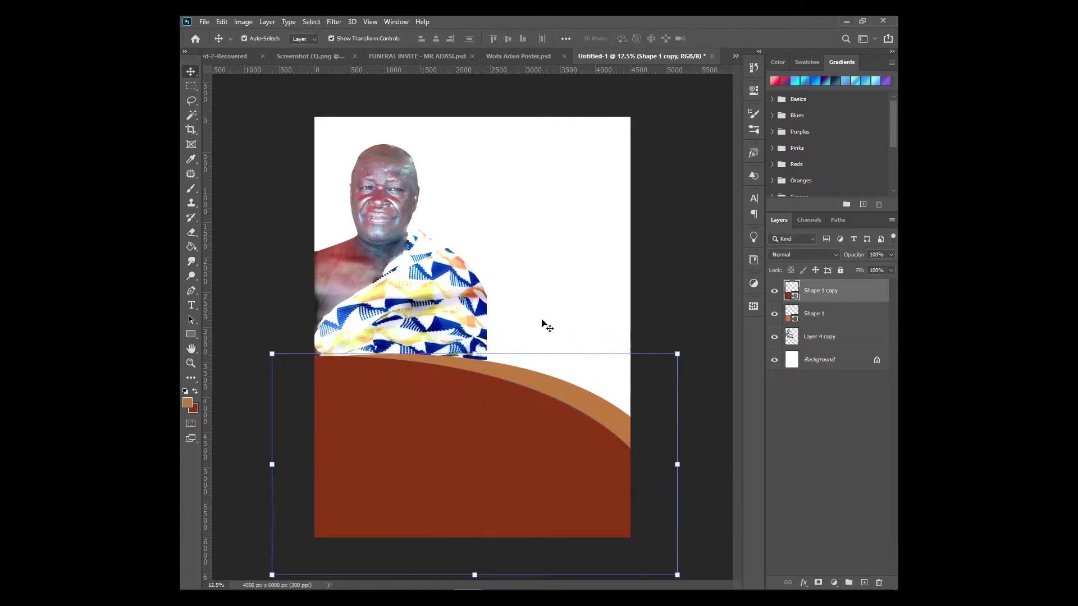
pyautogui.click(644, 378)
pyautogui.moveTo(329, 578)
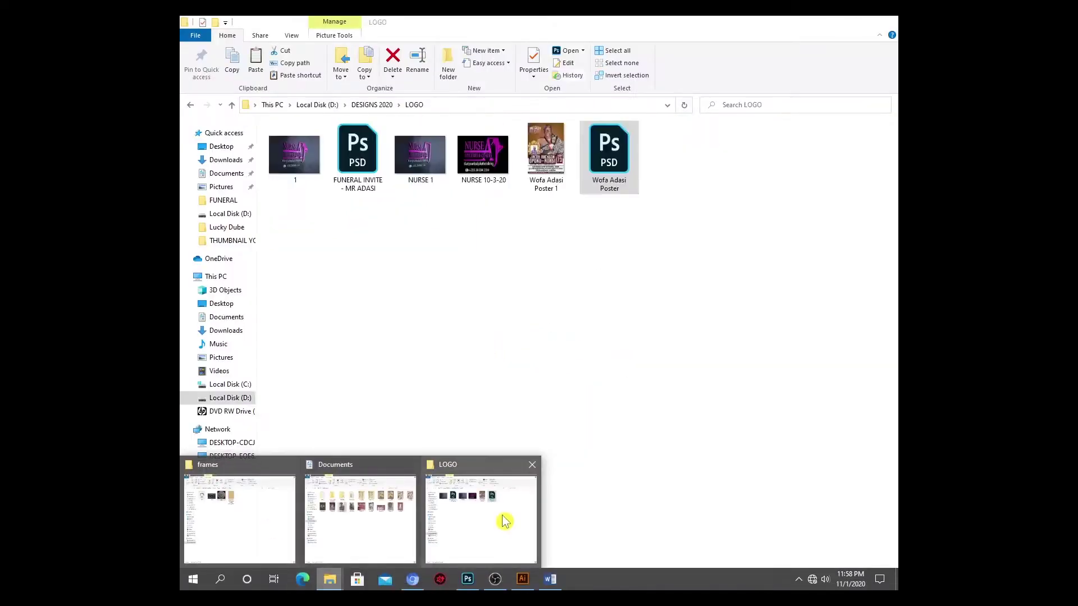
# Place the gold frame image from the FUNERAL folder on the poster's lower right.
pyautogui.click(361, 512)
pyautogui.doubleClick(484, 151)
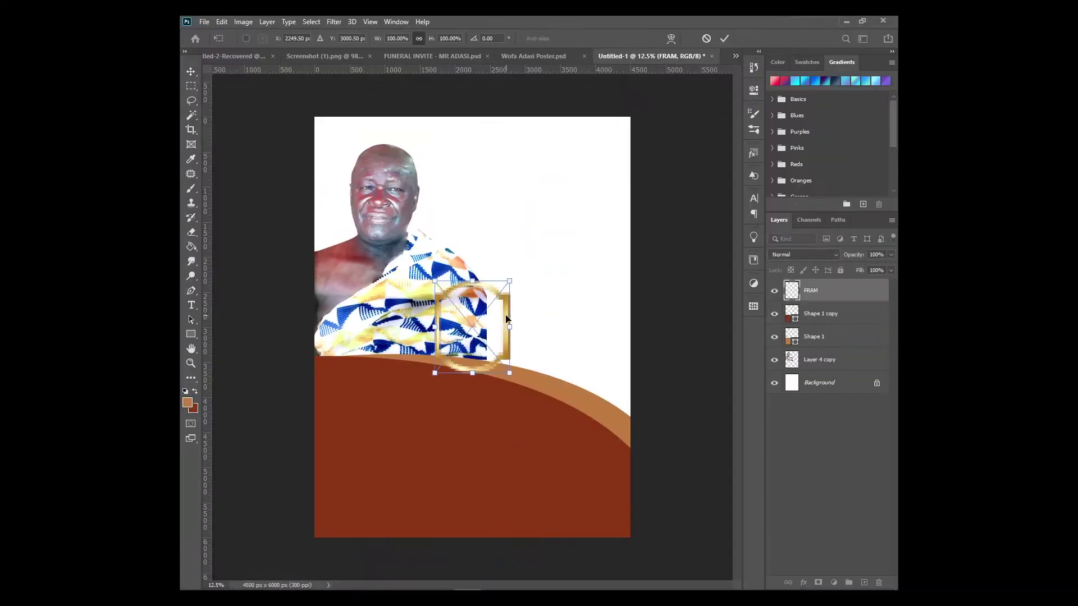
pyautogui.moveTo(355, 148)
pyautogui.mouseDown()
pyautogui.moveTo(554, 365)
pyautogui.moveTo(586, 340)
pyautogui.mouseUp()
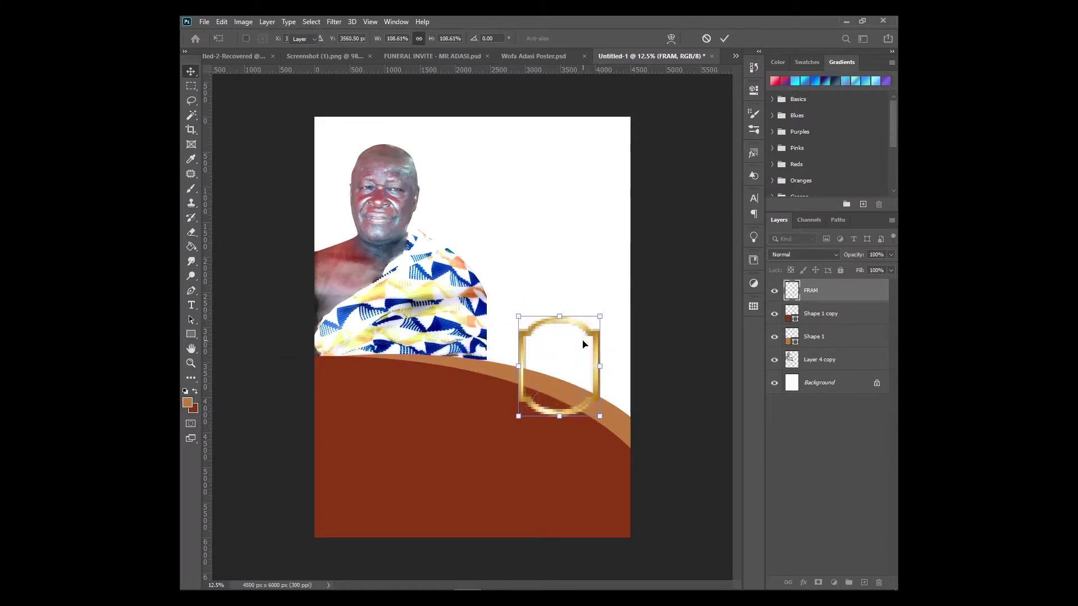
pyautogui.press('Return')
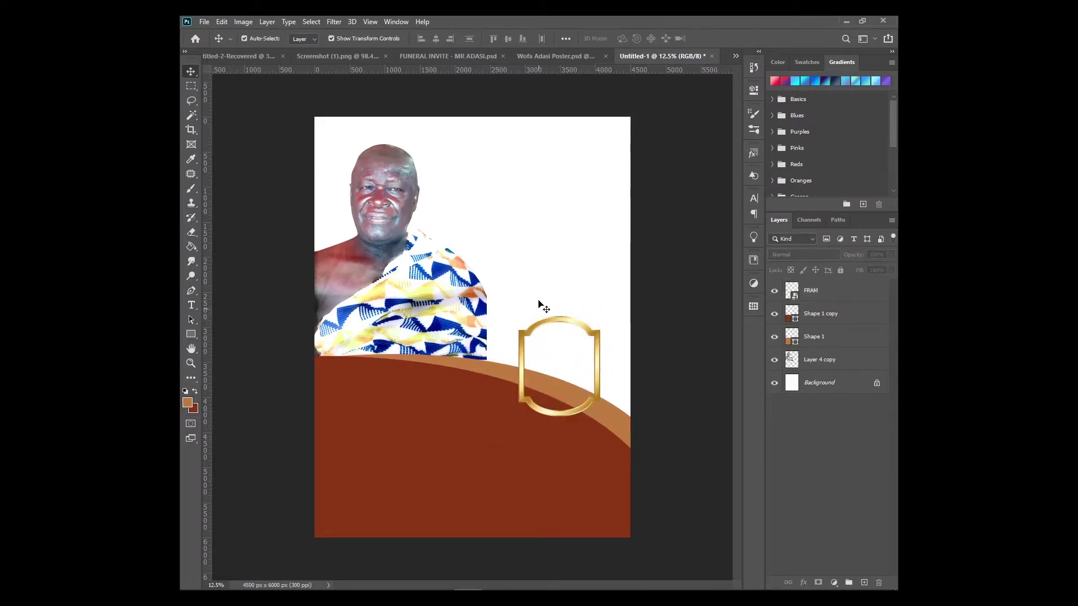
# Move the elderly man's photo down and right and enlarge it.
pyautogui.moveTo(556, 337); pyautogui.dragTo(574, 374)
pyautogui.moveTo(449, 477); pyautogui.dragTo(449, 485)
pyautogui.moveTo(380, 227); pyautogui.dragTo(386, 259)
pyautogui.hotkey('ctrl', 't')
pyautogui.moveTo(395, 116); pyautogui.dragTo(405, 96)
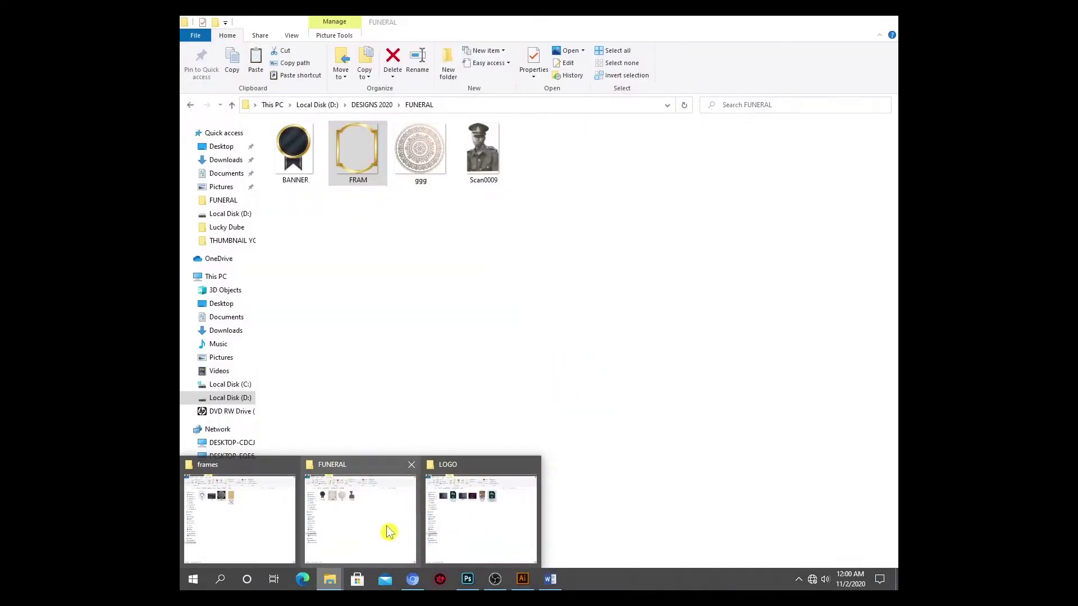
# Place the Scan0009 uniform portrait and scale it to fit inside the gold frame.
pyautogui.click(385, 534)
pyautogui.moveTo(483, 149); pyautogui.dragTo(577, 399)
pyautogui.press('Return')
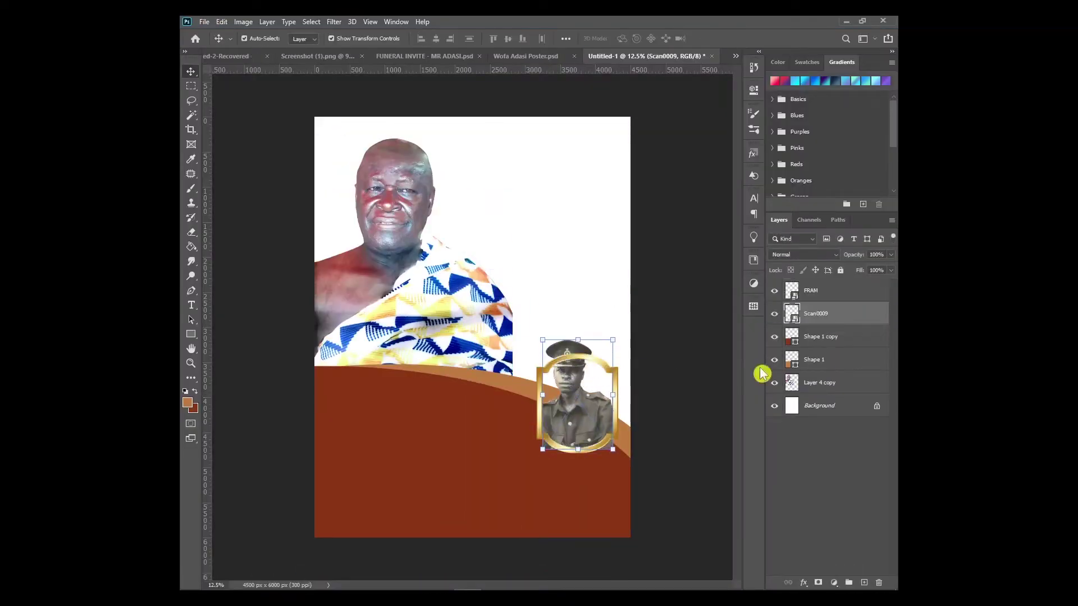
pyautogui.scroll(3, 604, 430)
pyautogui.moveTo(524, 321); pyautogui.dragTo(528, 321)
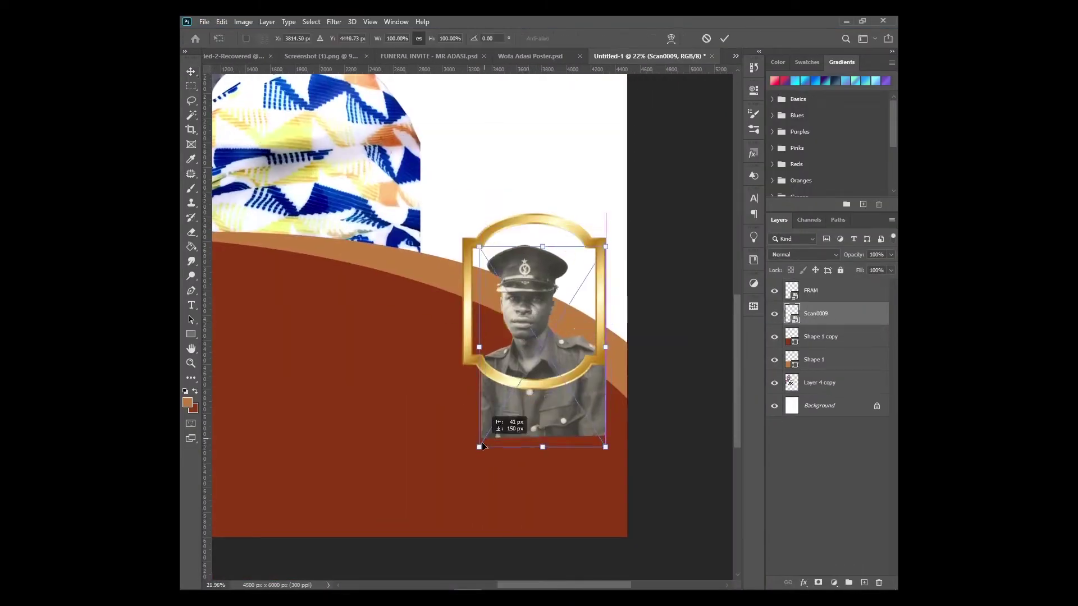
pyautogui.moveTo(482, 445); pyautogui.dragTo(481, 438)
pyautogui.moveTo(614, 437); pyautogui.dragTo(610, 449)
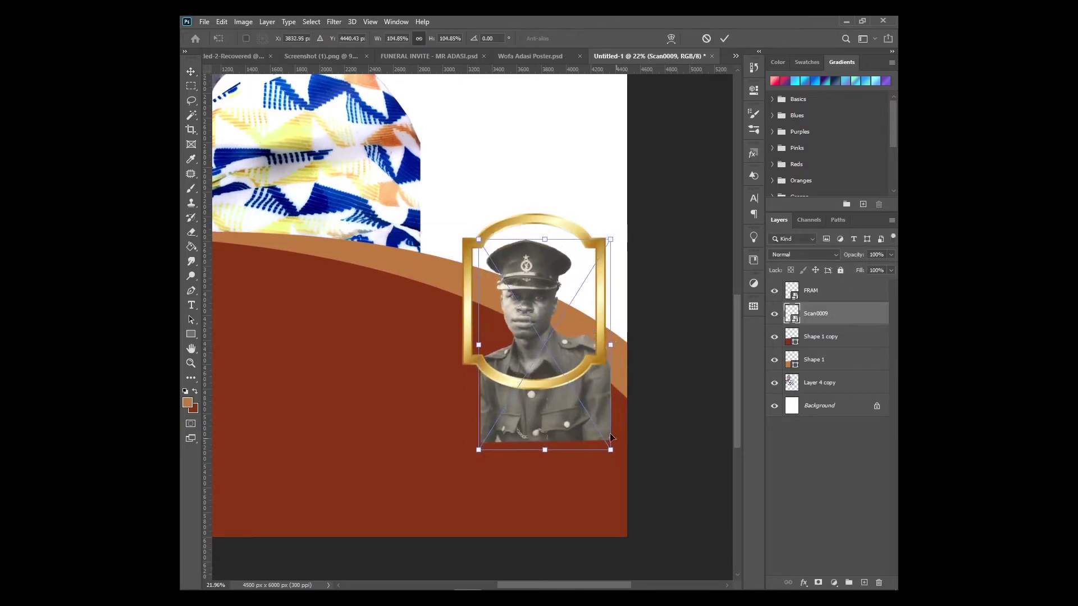
pyautogui.moveTo(536, 342); pyautogui.dragTo(538, 331)
pyautogui.press('Return')
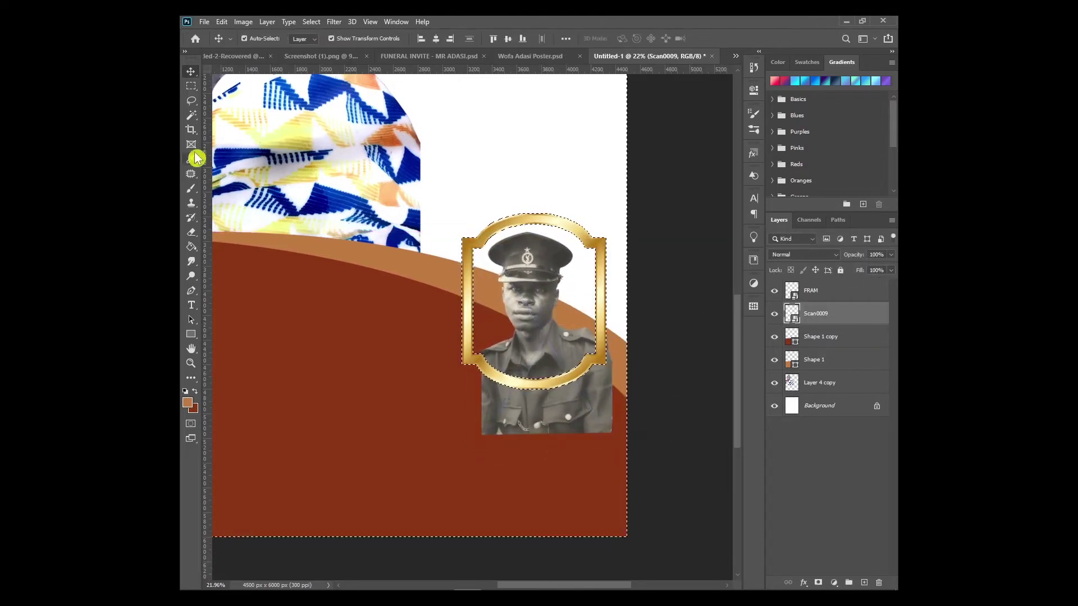
# Erase the part of the uniform portrait hanging below the frame.
pyautogui.rightClick(839, 314)
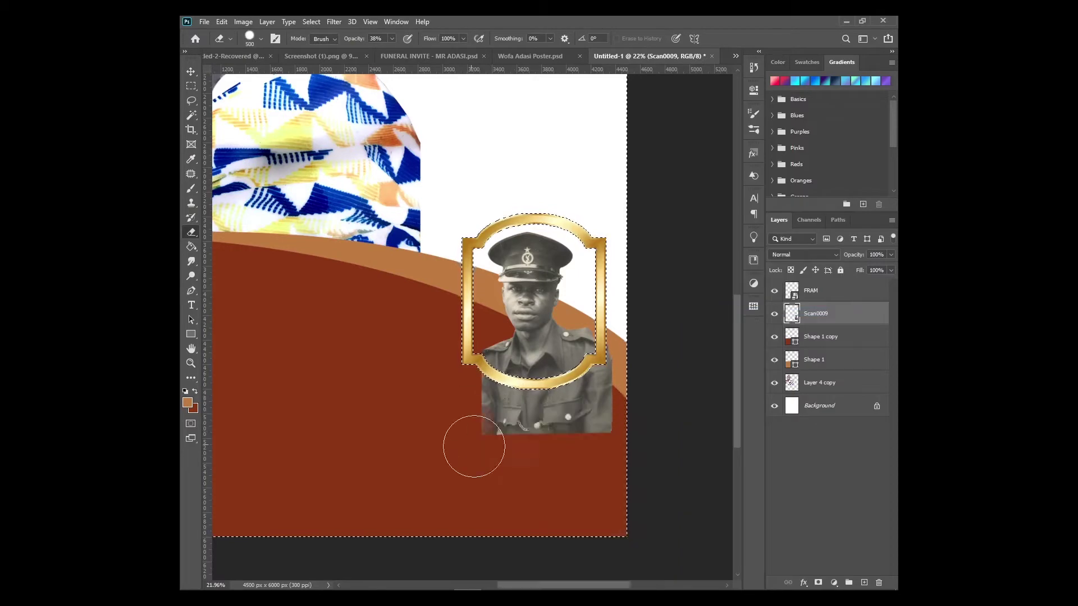
pyautogui.scroll(3, 500, 456)
pyautogui.moveTo(354, 42); pyautogui.dragTo(381, 41)
pyautogui.moveTo(443, 365)
pyautogui.mouseDown()
pyautogui.moveTo(618, 337)
pyautogui.moveTo(371, 408)
pyautogui.mouseUp()
pyautogui.press('v')
pyautogui.scroll(-3, 340, 338)
pyautogui.scroll(-2, 573, 399)
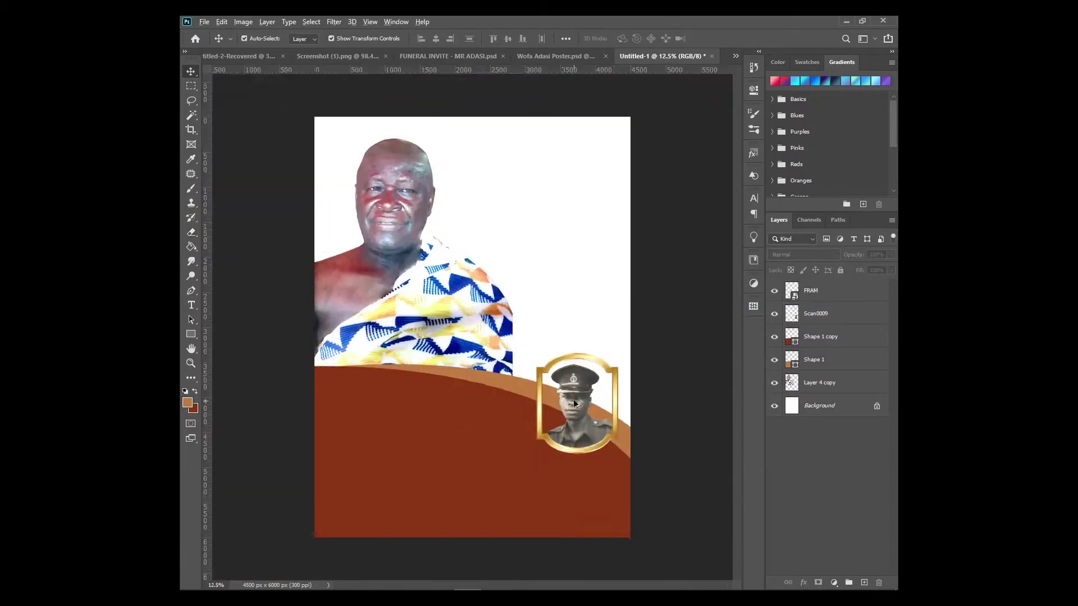
pyautogui.scroll(1, 595, 406)
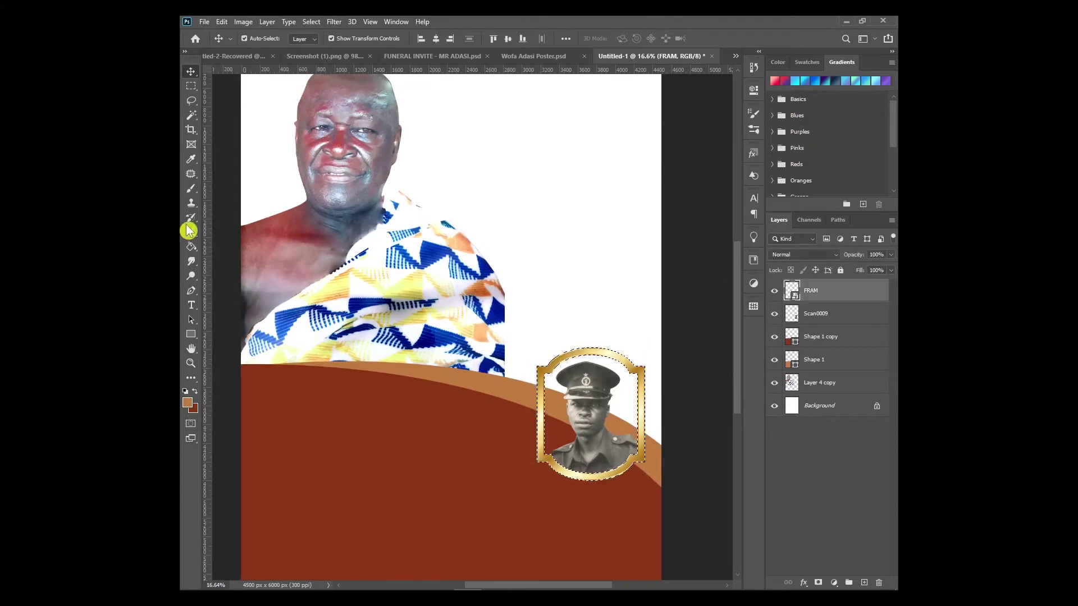
pyautogui.hotkey('ctrl', 'd')
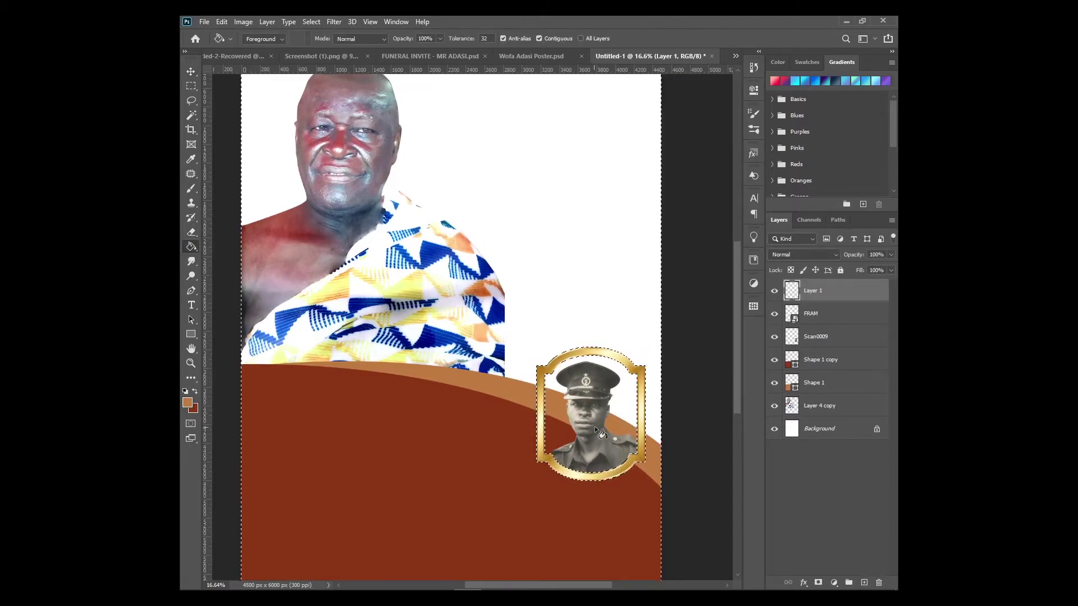
# Add a colour-filled backing layer and move it below the FRAM frame and photo.
pyautogui.keyDown('ctrl'); pyautogui.click(571, 408); pyautogui.keyUp('ctrl')
pyautogui.press('w')
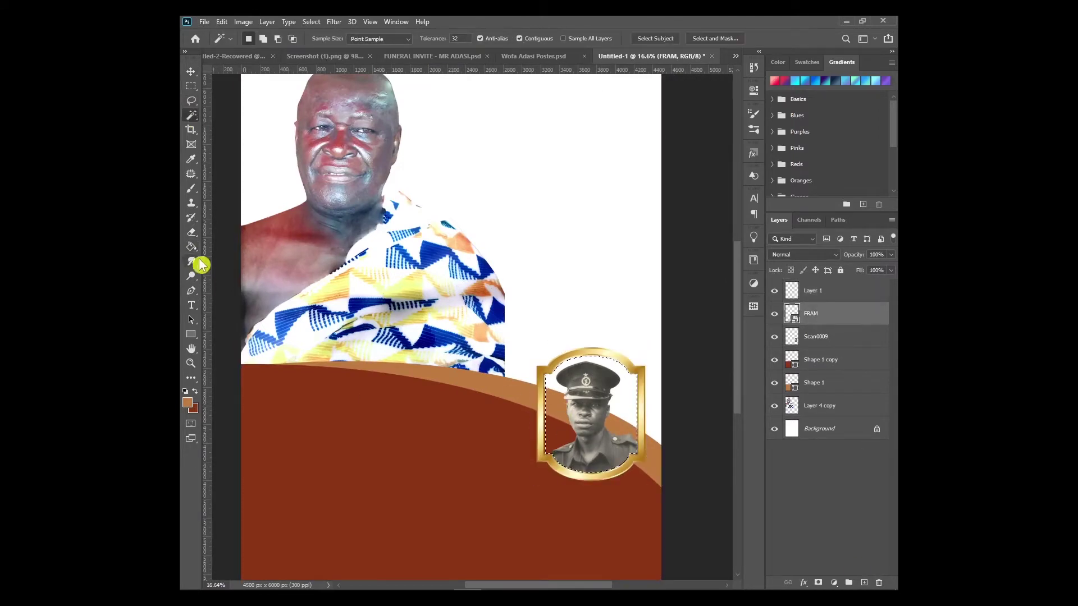
pyautogui.click(191, 246)
pyautogui.hotkey('alt', ']')
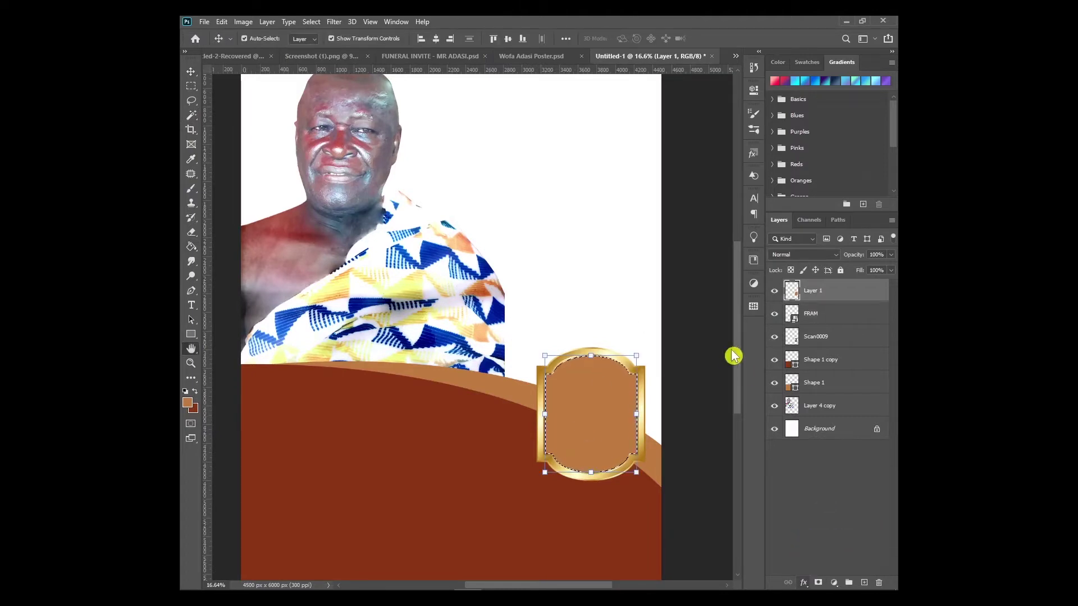
pyautogui.hotkey('ctrl', '[')
pyautogui.hotkey('ctrl', '[')
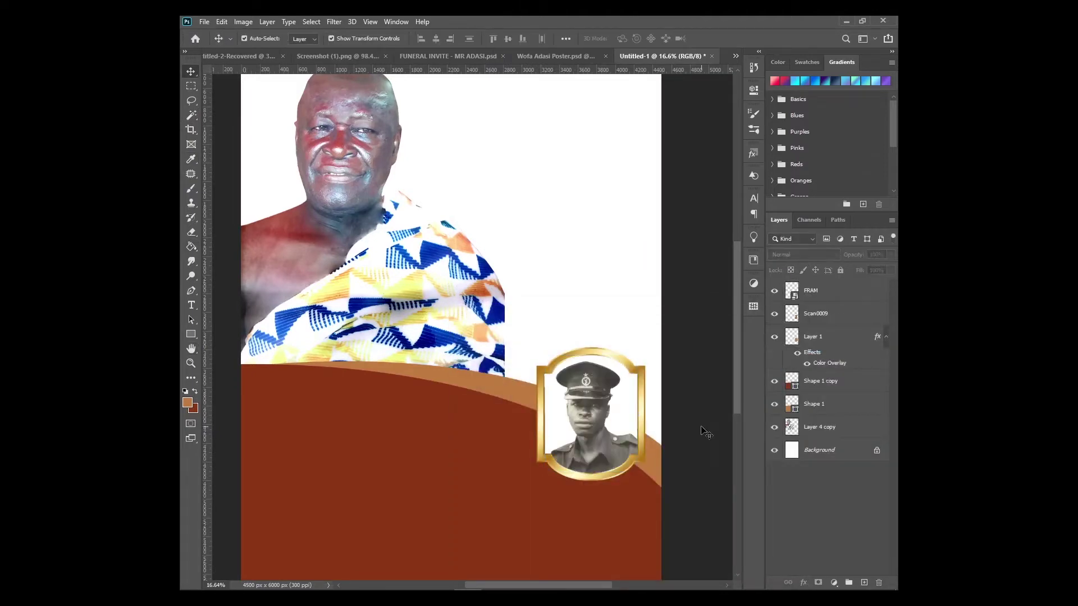
pyautogui.hotkey('ctrl', '0')
# Copy the funeral invite's text layers into the poster and enlarge the FUNERAL ARRANGEMENTS block.
pyautogui.click(447, 58)
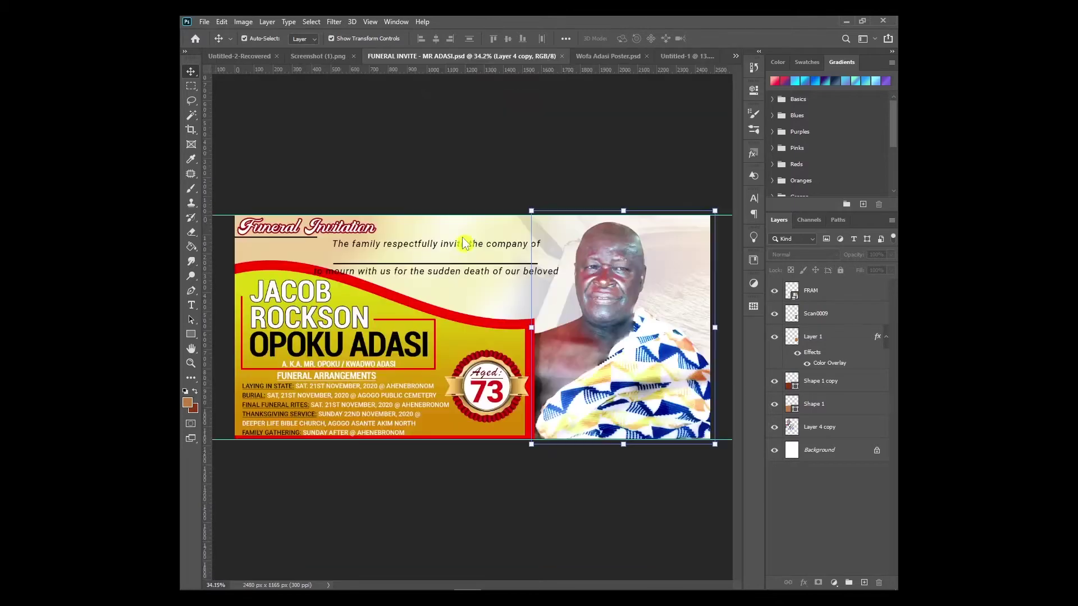
pyautogui.moveTo(830, 323)
pyautogui.mouseDown()
pyautogui.moveTo(423, 465)
pyautogui.moveTo(432, 513)
pyautogui.mouseUp()
pyautogui.moveTo(565, 471); pyautogui.dragTo(587, 459)
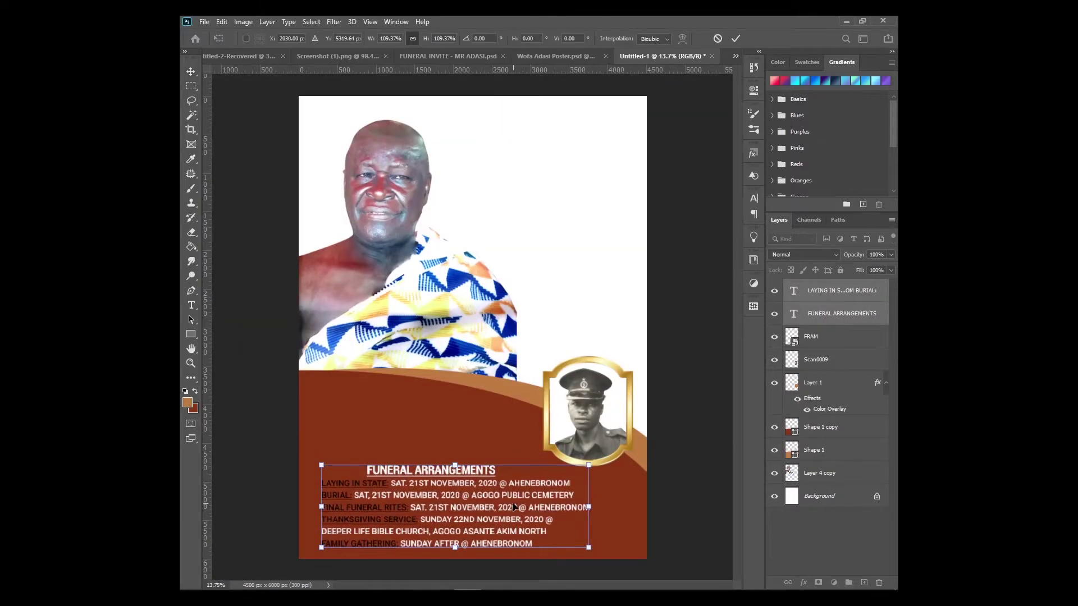
# Bring the deceased's two-line name into the poster and move both lines together into place.
pyautogui.click(555, 56)
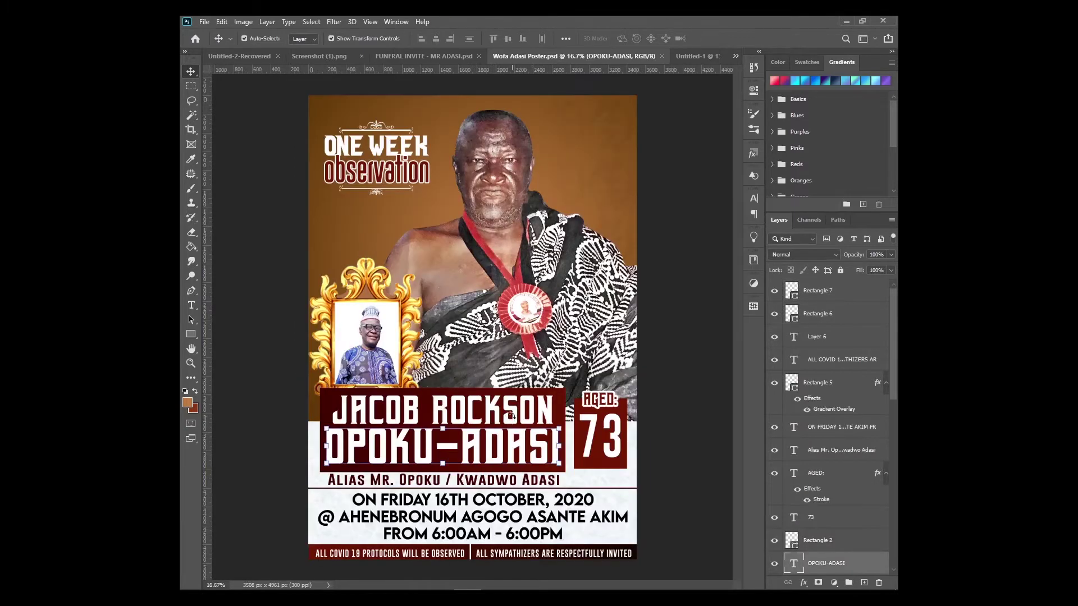
pyautogui.moveTo(445, 432); pyautogui.dragTo(408, 437)
pyautogui.scroll(5, 425, 444)
pyautogui.scroll(-4, 416, 441)
pyautogui.scroll(5, 408, 437)
pyautogui.scroll(-5, 407, 437)
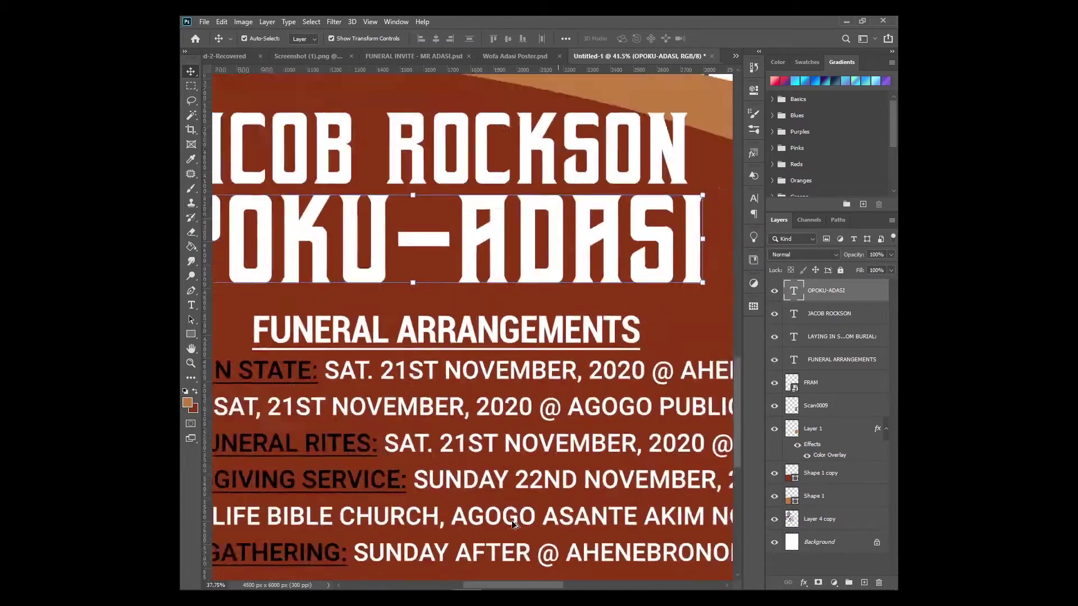
pyautogui.keyDown('shift'); pyautogui.click(501, 371); pyautogui.keyUp('shift')
pyautogui.moveTo(500, 370); pyautogui.dragTo(494, 376)
# Compare the layout against the reference poster, then return to the new poster.
pyautogui.click(556, 56)
pyautogui.scroll(2, 460, 404)
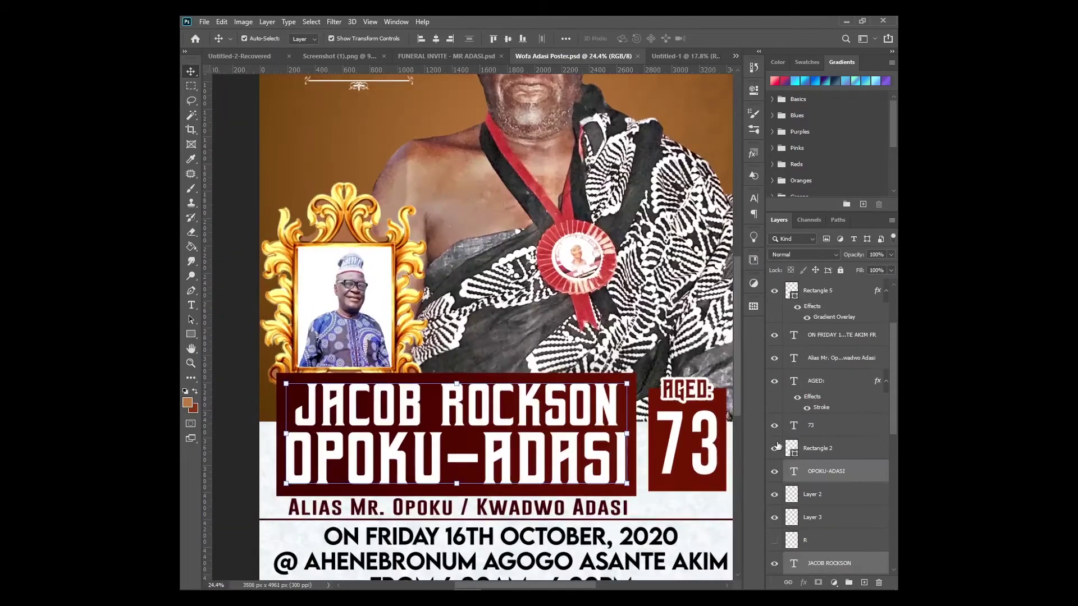
pyautogui.scroll(-2, 637, 365)
pyautogui.scroll(-1, 637, 365)
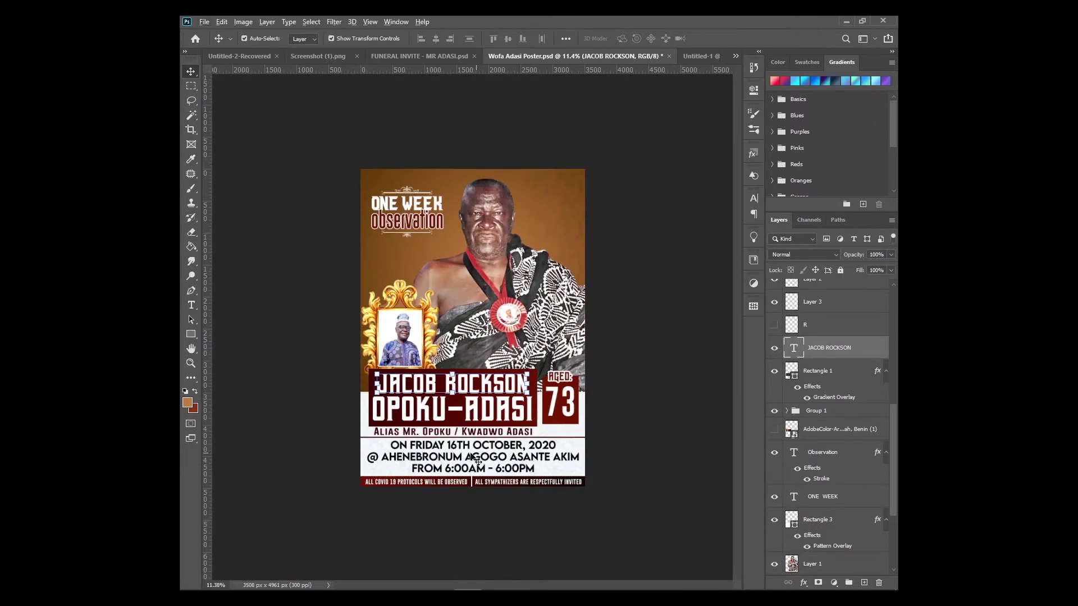
pyautogui.scroll(4, 637, 365)
pyautogui.hotkey('ctrl', 'Tab')
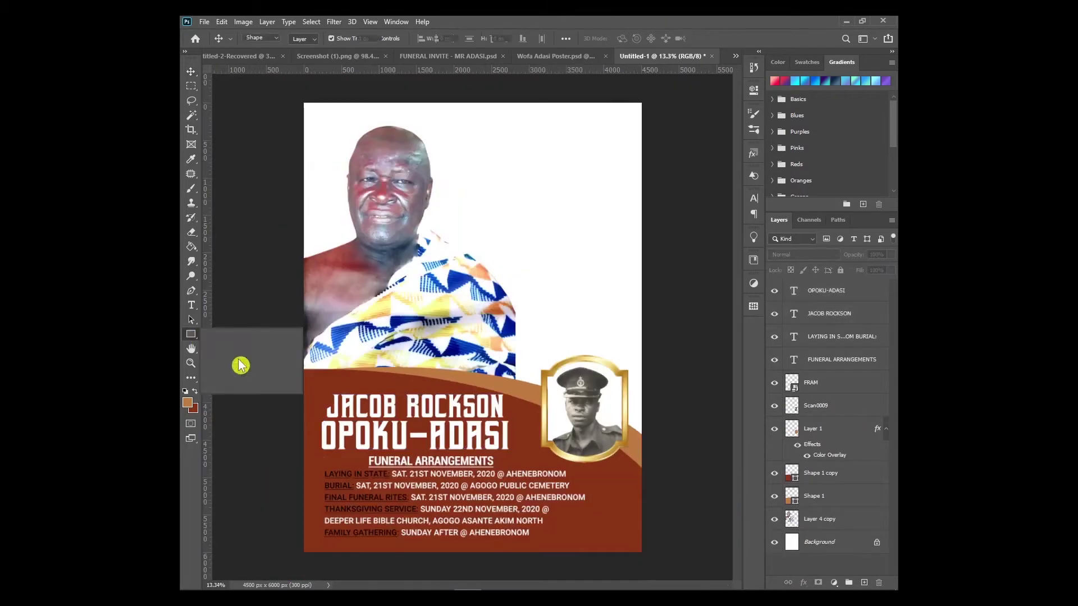
# Draw a straight line across the poster under the name, with fill set to none.
pyautogui.rightClick(191, 334)
pyautogui.click(315, 420)
pyautogui.moveTo(584, 463); pyautogui.dragTo(651, 455)
pyautogui.click(408, 38)
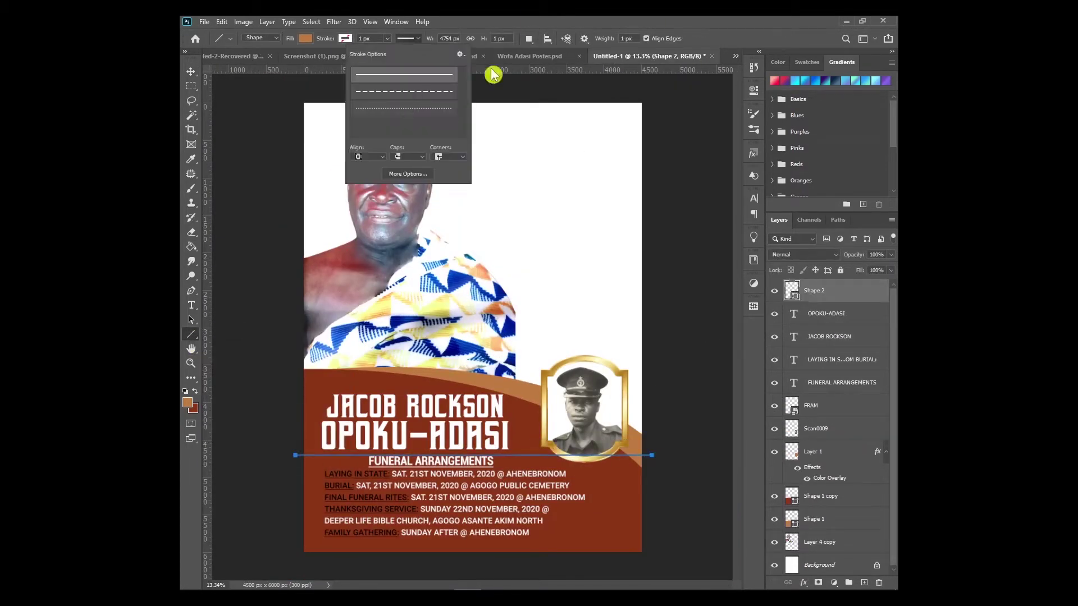
pyautogui.click(306, 38)
pyautogui.click(239, 69)
pyautogui.click(369, 38)
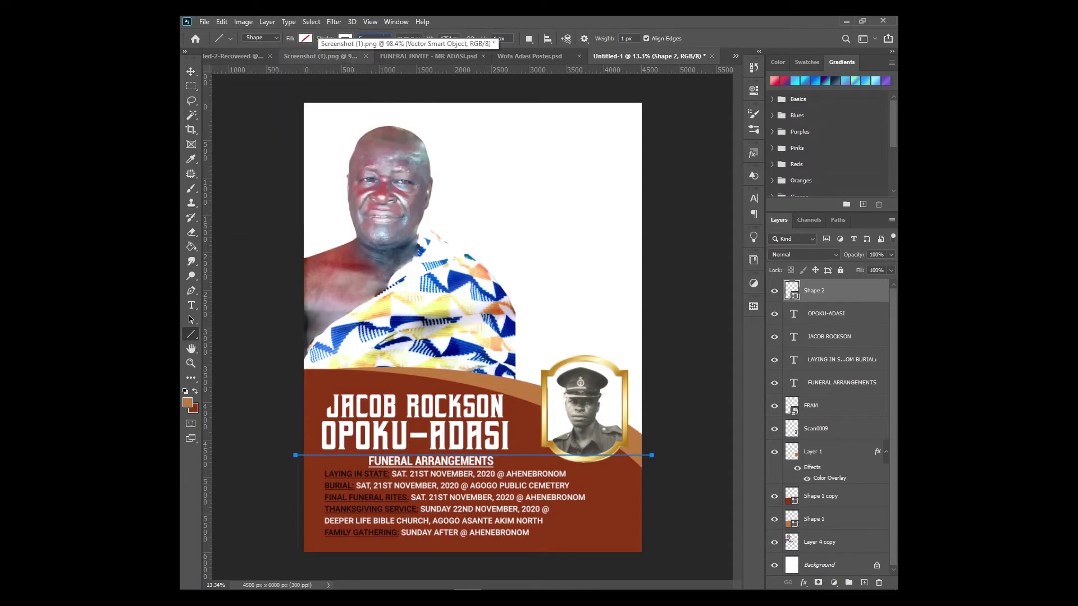
# Give the line a dashed white 16 px stroke and nudge it above the FUNERAL ARRANGEMENTS heading.
pyautogui.scroll(5, 358, 460)
pyautogui.scroll(3, 359, 460)
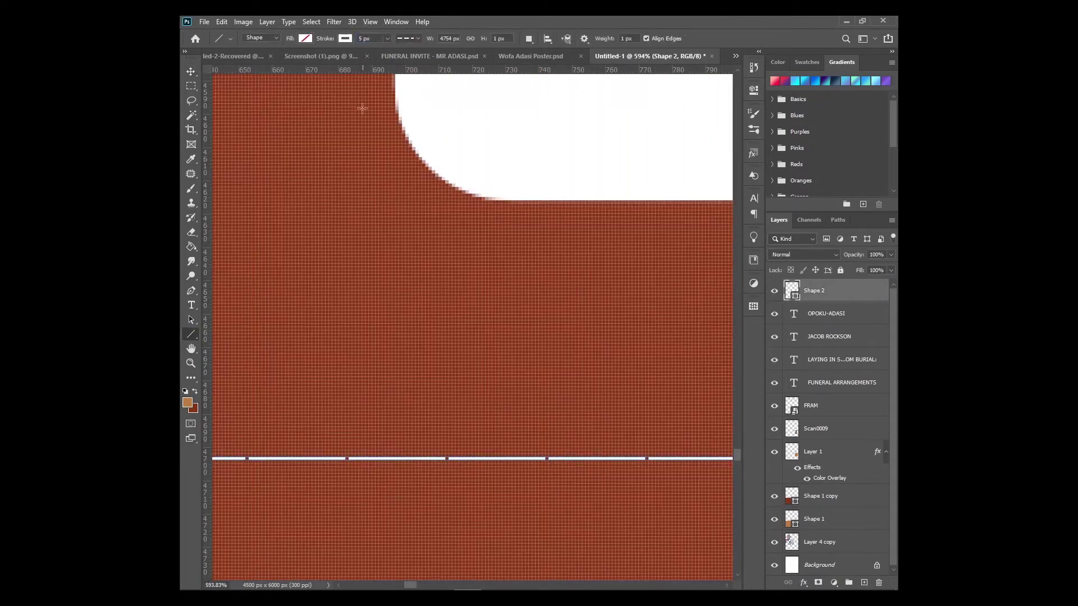
pyautogui.click(408, 38)
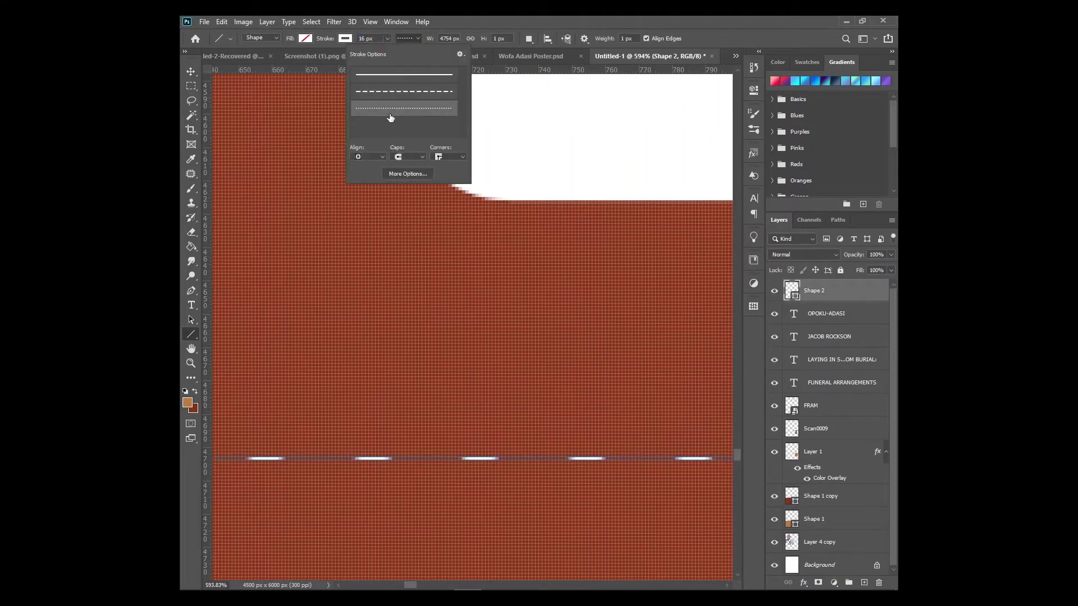
pyautogui.click(404, 95)
pyautogui.press('v')
pyautogui.scroll(3, 414, 452)
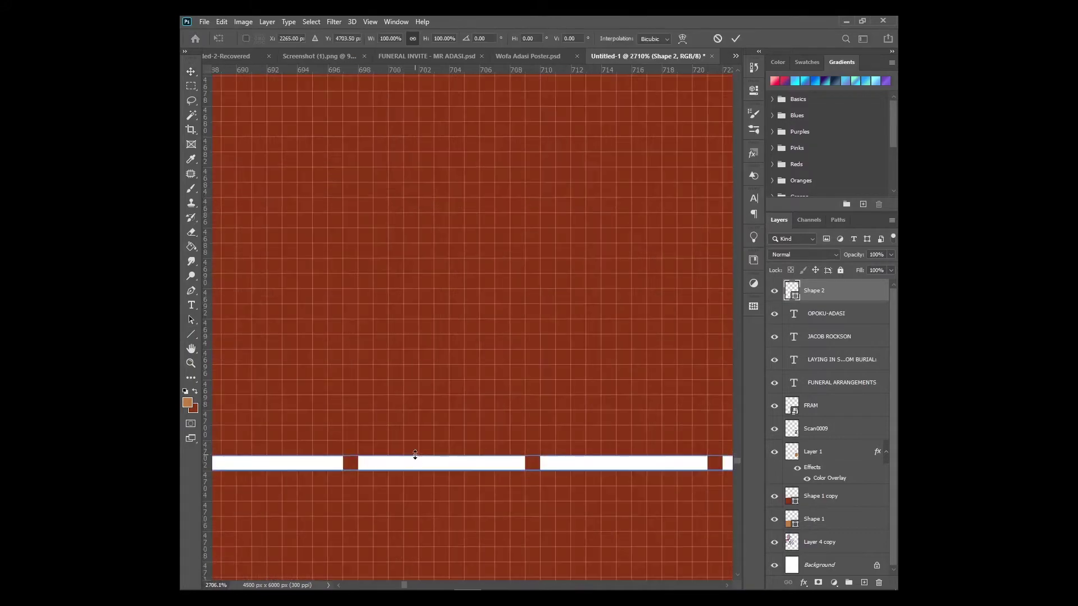
pyautogui.moveTo(414, 453); pyautogui.dragTo(419, 409)
pyautogui.scroll(-4, 385, 463)
pyautogui.scroll(-5, 385, 463)
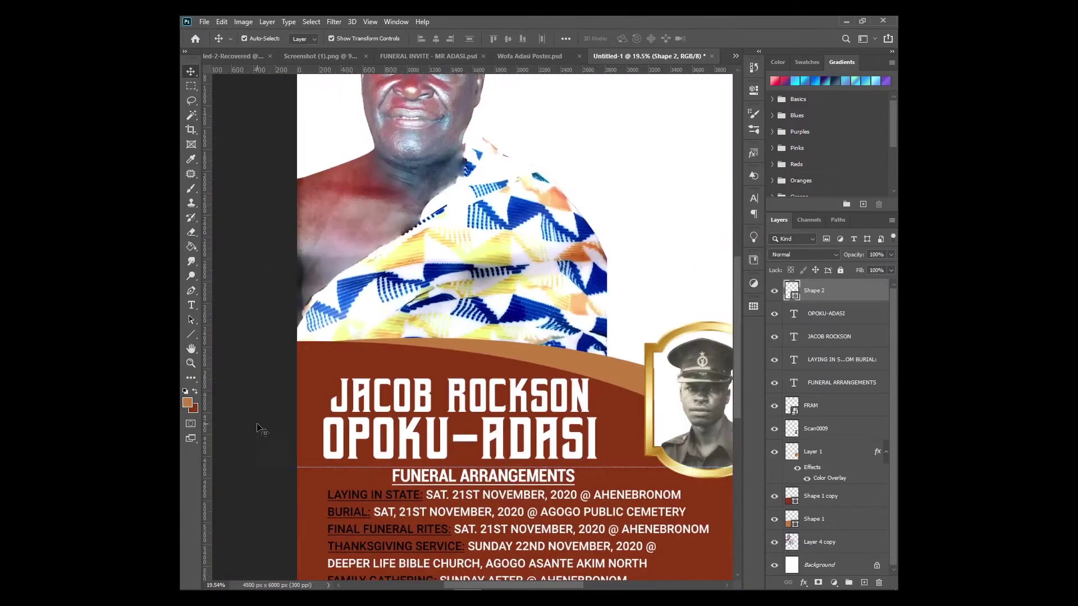
pyautogui.scroll(4, 349, 459)
pyautogui.scroll(3, 349, 459)
pyautogui.scroll(-3, 374, 452)
pyautogui.scroll(-3, 375, 452)
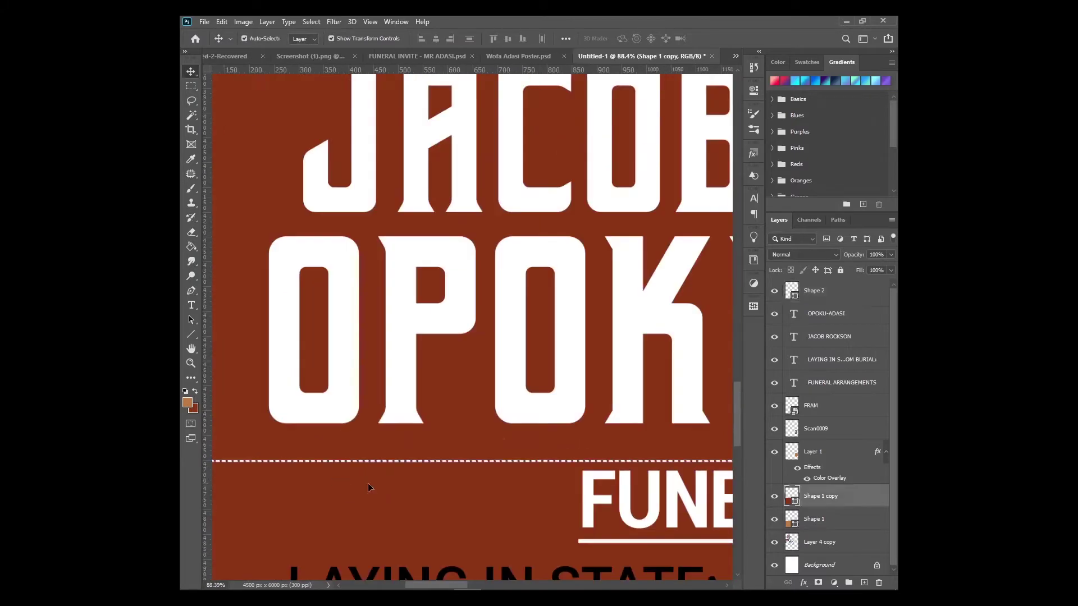
pyautogui.scroll(-2, 368, 483)
pyautogui.scroll(-2, 368, 482)
pyautogui.scroll(2, 656, 453)
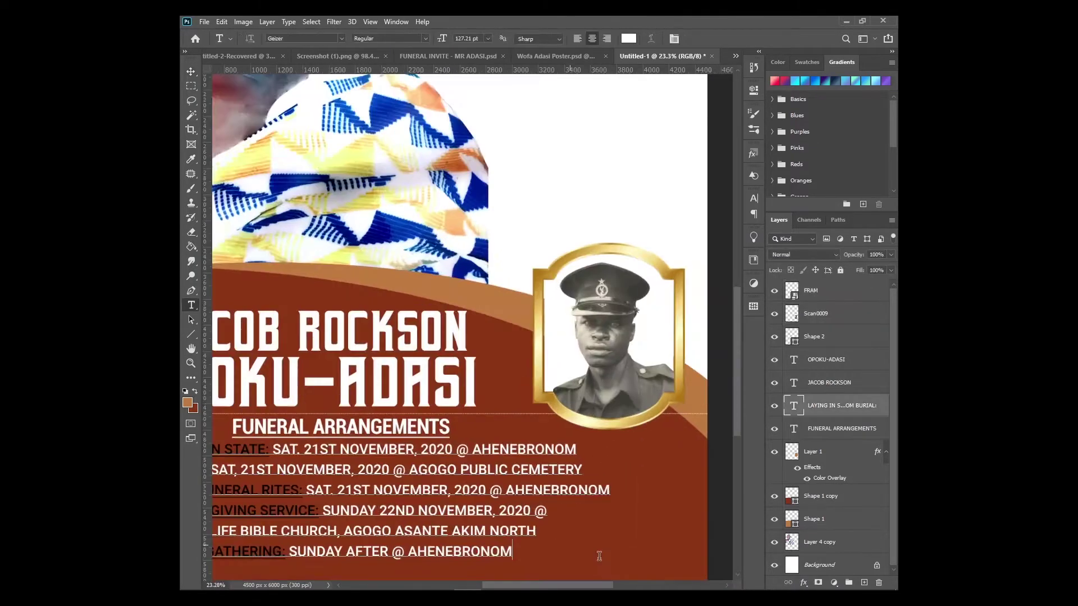
# Commit and resize the placeholder 'solo' text, then select its layer.
pyautogui.hotkey('ctrl', 'Return')
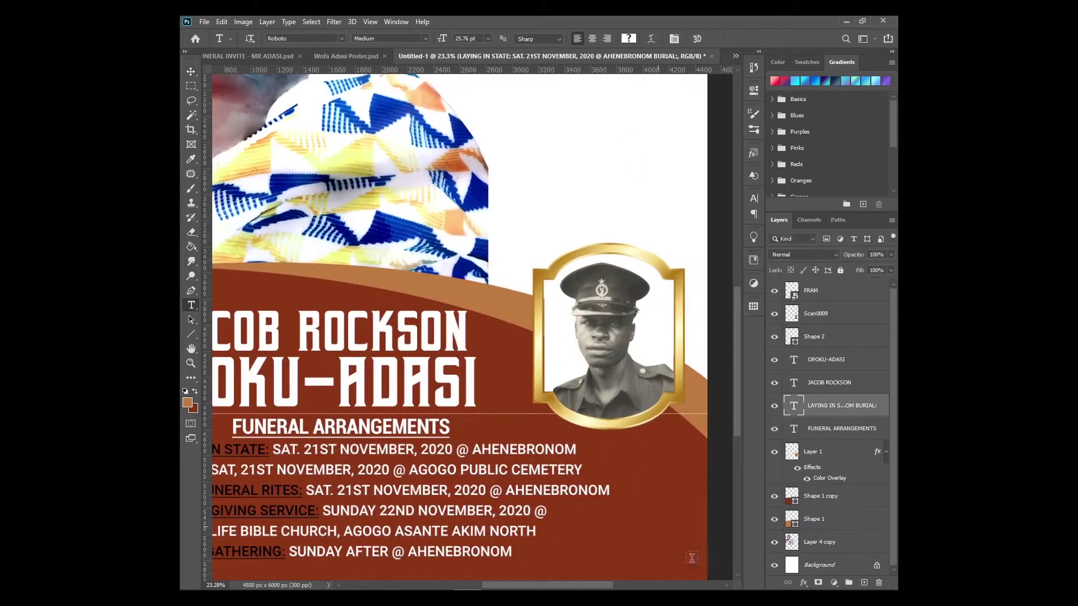
pyautogui.hotkey('ctrl', 't')
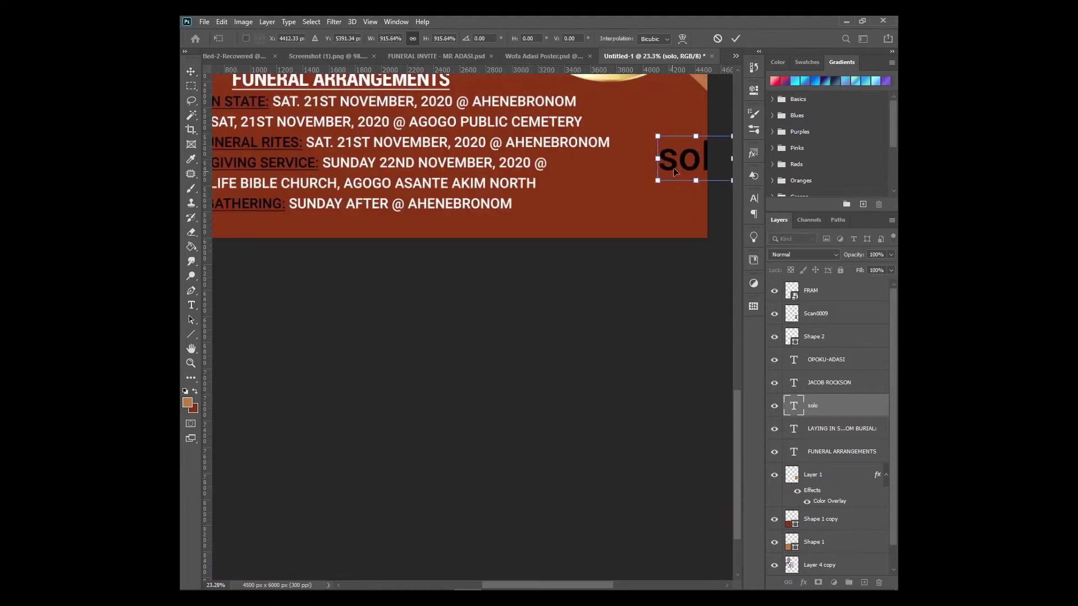
pyautogui.press('Return')
pyautogui.scroll(-2, 620, 288)
pyautogui.click(598, 551)
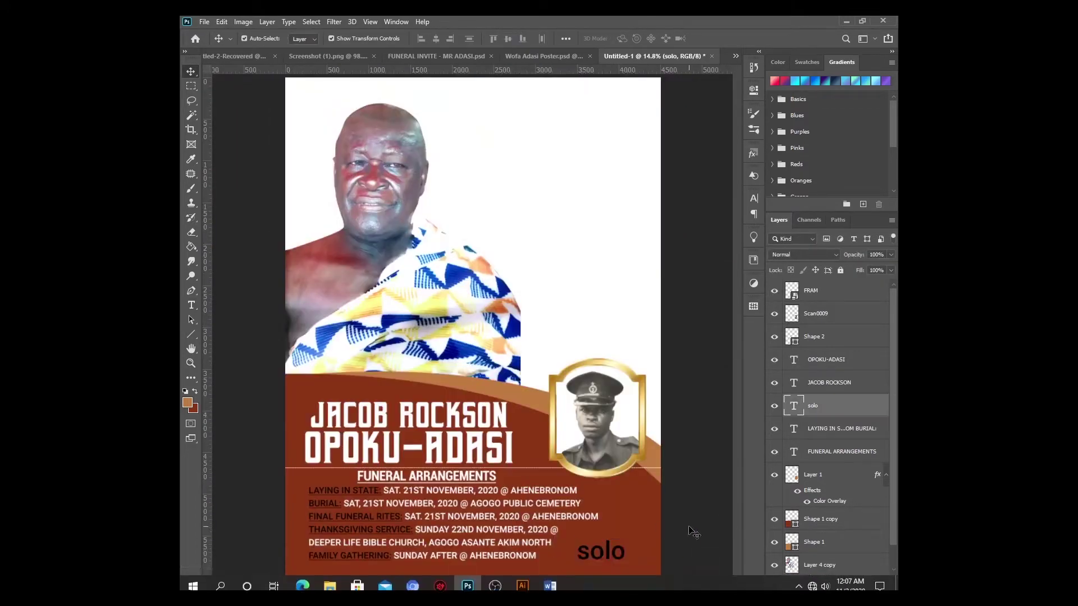
# Change the 'solo' text colour, then delete the test text.
pyautogui.click(754, 198)
pyautogui.click(724, 262)
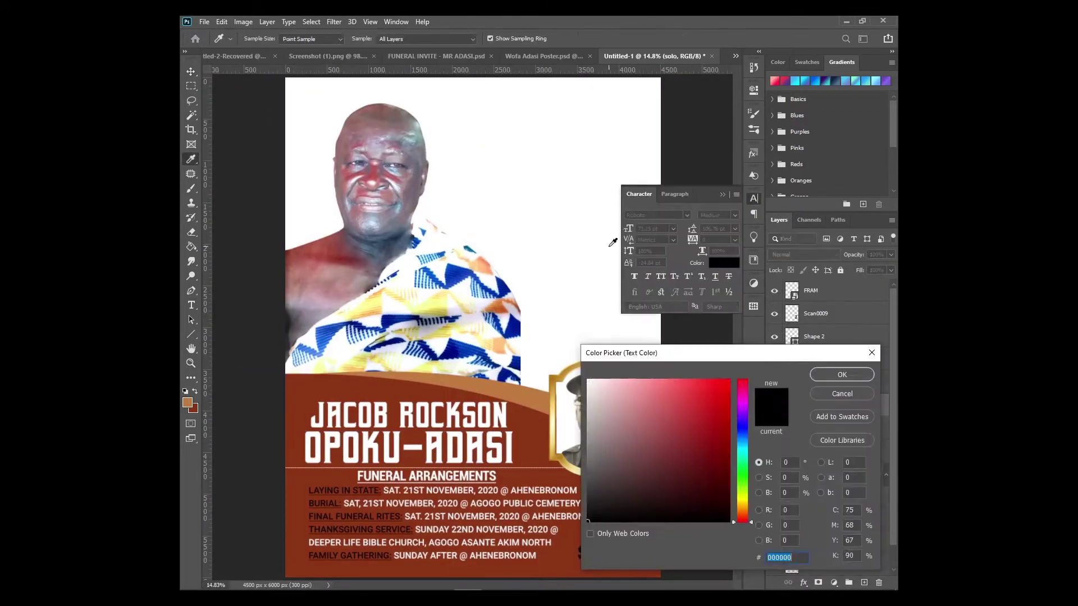
pyautogui.click(592, 363)
pyautogui.click(837, 373)
pyautogui.scroll(5, 612, 566)
pyautogui.press('Delete')
# Select both name lines, then view the FUNERAL INVITE document's Aged 73 badge.
pyautogui.hotkey('ctrl', '0')
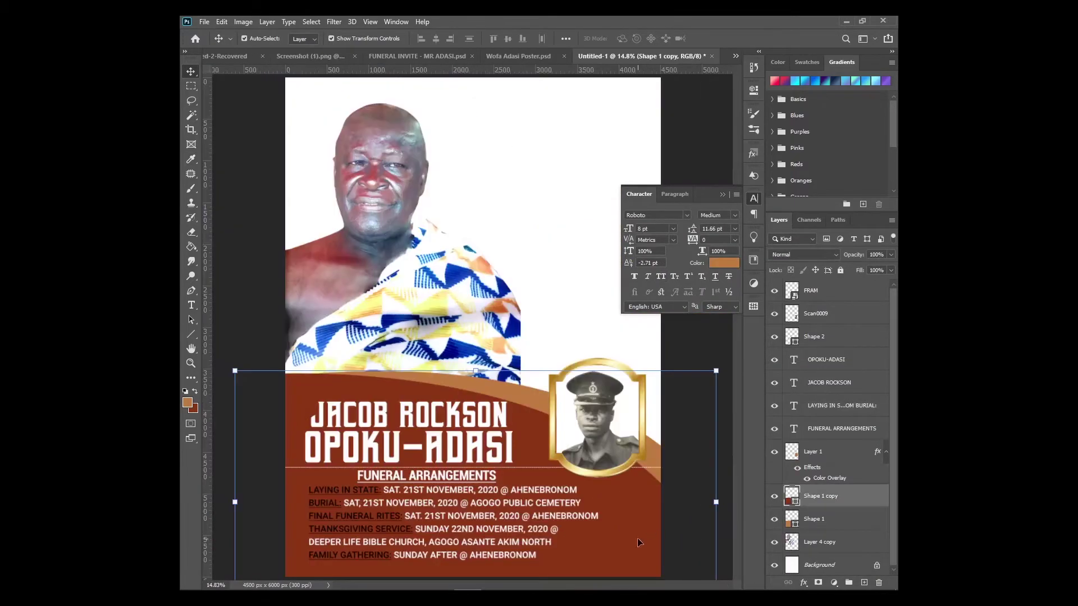
pyautogui.click(415, 412)
pyautogui.keyDown('shift'); pyautogui.click(405, 443); pyautogui.keyUp('shift')
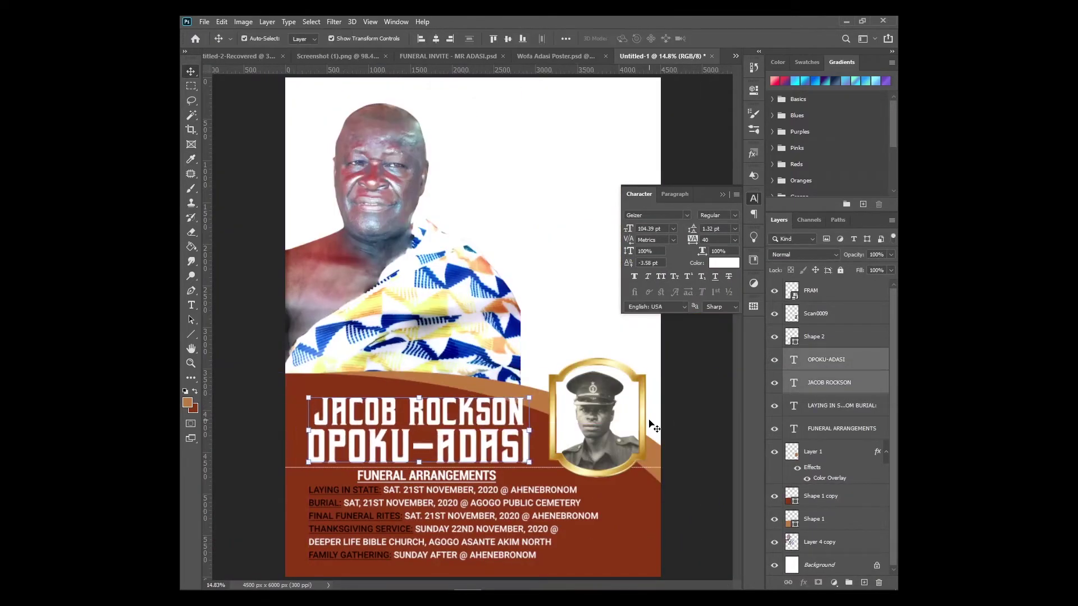
pyautogui.click(555, 56)
pyautogui.scroll(3, 494, 286)
# Copy the whole Aged 73 badge group from the FUNERAL INVITE into the new poster.
pyautogui.scroll(-2, 505, 301)
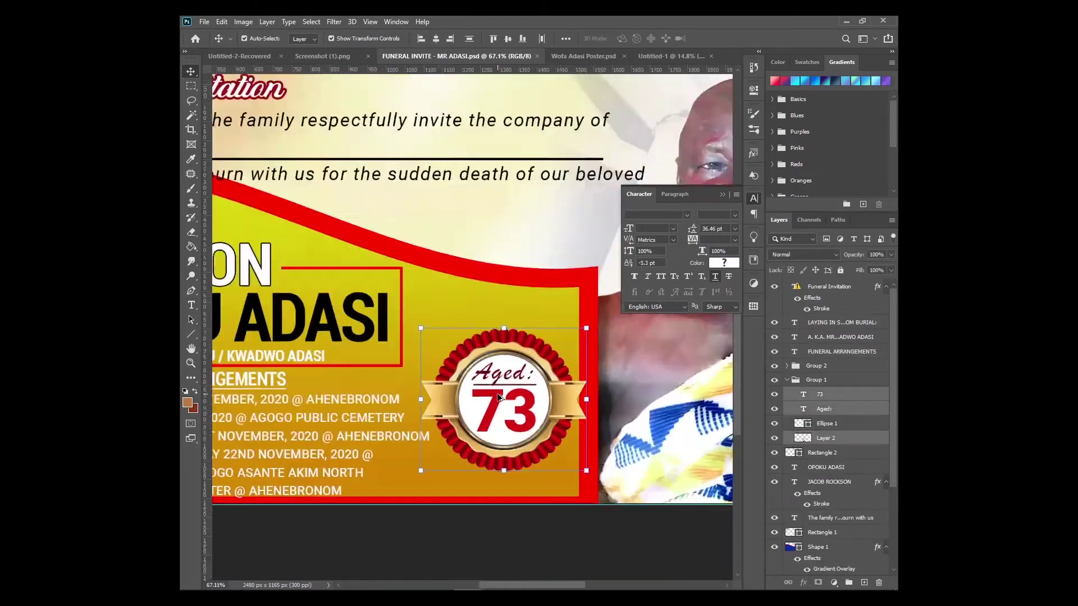
pyautogui.moveTo(505, 385)
pyautogui.mouseDown()
pyautogui.moveTo(666, 61)
pyautogui.moveTo(533, 381)
pyautogui.mouseUp()
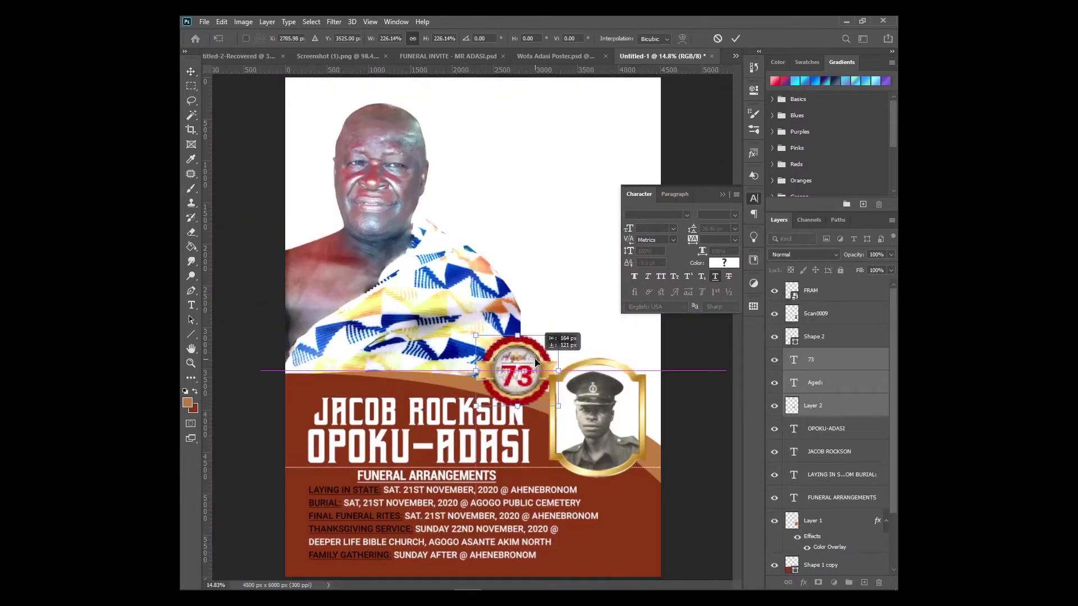
pyautogui.scroll(3, 534, 381)
pyautogui.scroll(3, 533, 381)
pyautogui.scroll(-3, 533, 381)
pyautogui.click(447, 56)
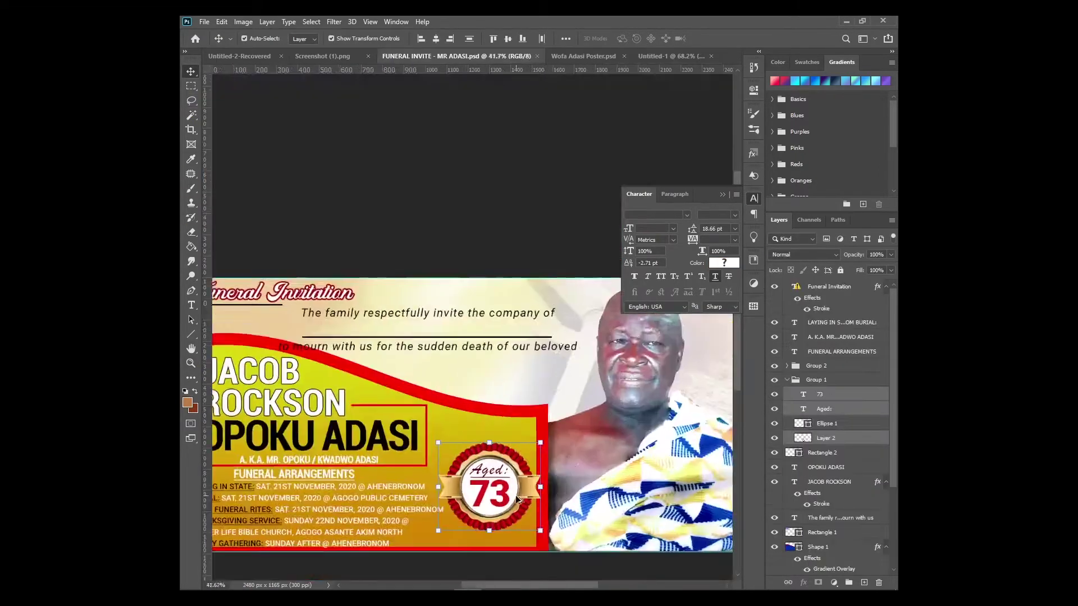
pyautogui.scroll(5, 540, 446)
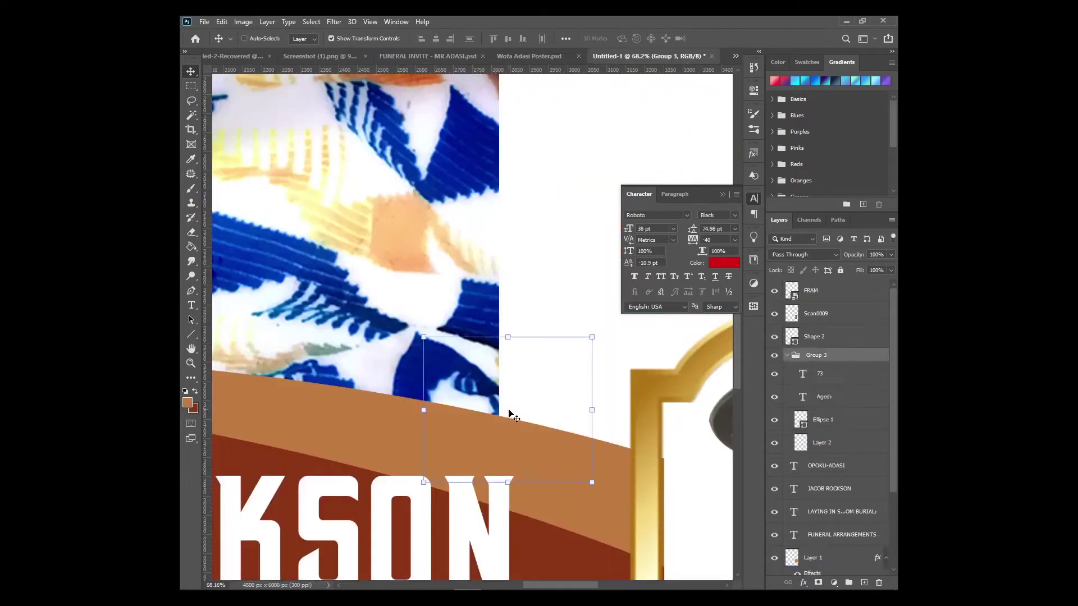
pyautogui.moveTo(540, 446); pyautogui.dragTo(505, 410)
# Bring the badge group to the top and enlarge it above the portrait frame.
pyautogui.click(813, 354)
pyautogui.hotkey('ctrl', 'shift', ']')
pyautogui.hotkey('ctrl', 't')
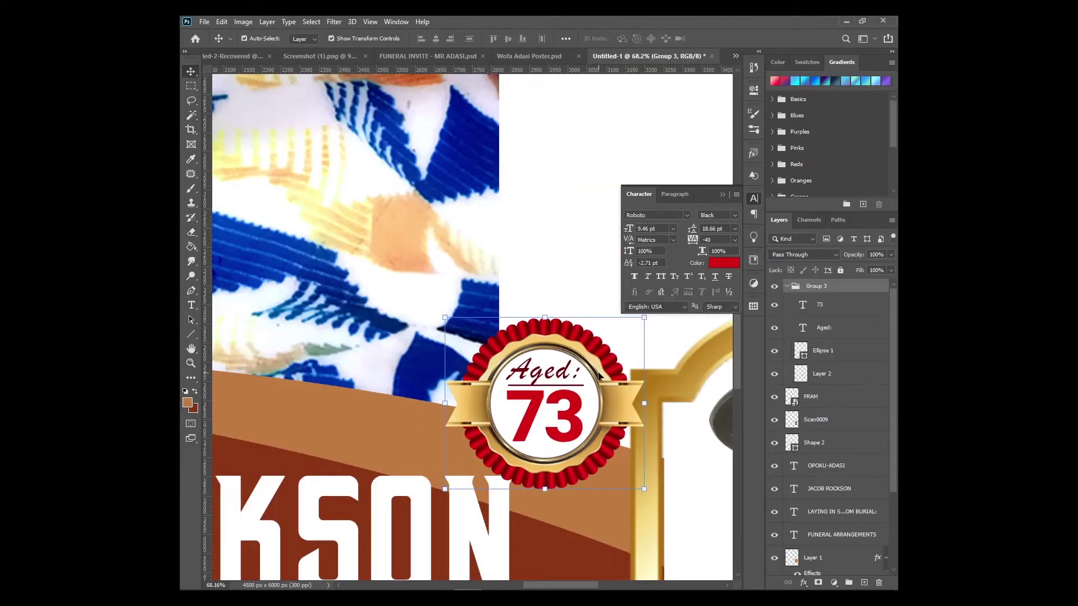
pyautogui.hotkey('ctrl', '0')
pyautogui.moveTo(582, 381); pyautogui.dragTo(596, 362)
pyautogui.press('Return')
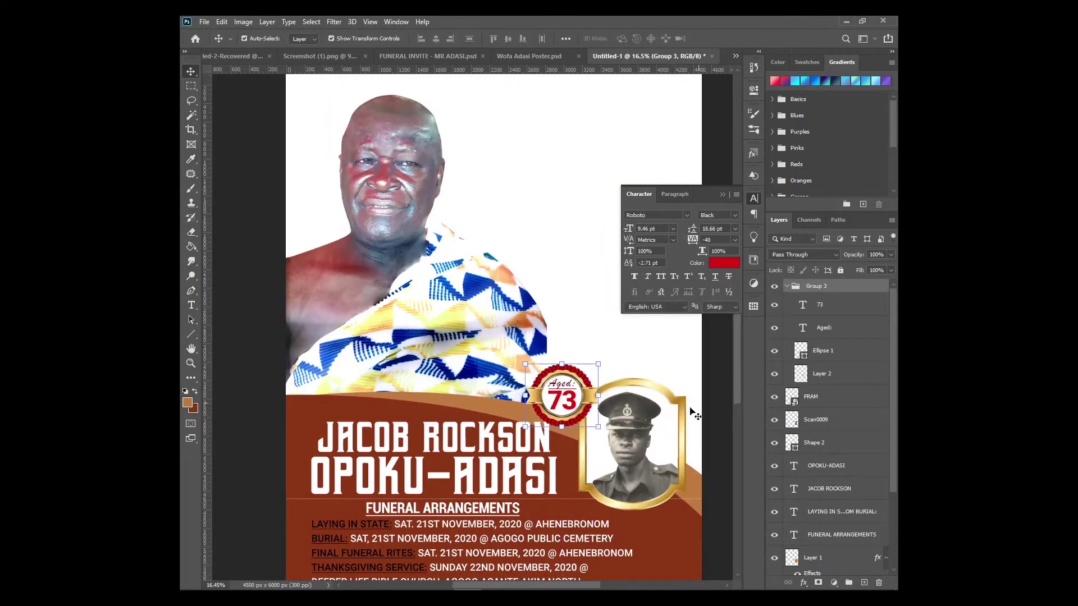
# Bring both name lines to the front and nudge the name block into place.
pyautogui.click(487, 478)
pyautogui.hotkey('ctrl', 'shift', ']')
pyautogui.moveTo(500, 492)
pyautogui.mouseDown()
pyautogui.moveTo(486, 476)
pyautogui.moveTo(503, 490)
pyautogui.mouseUp()
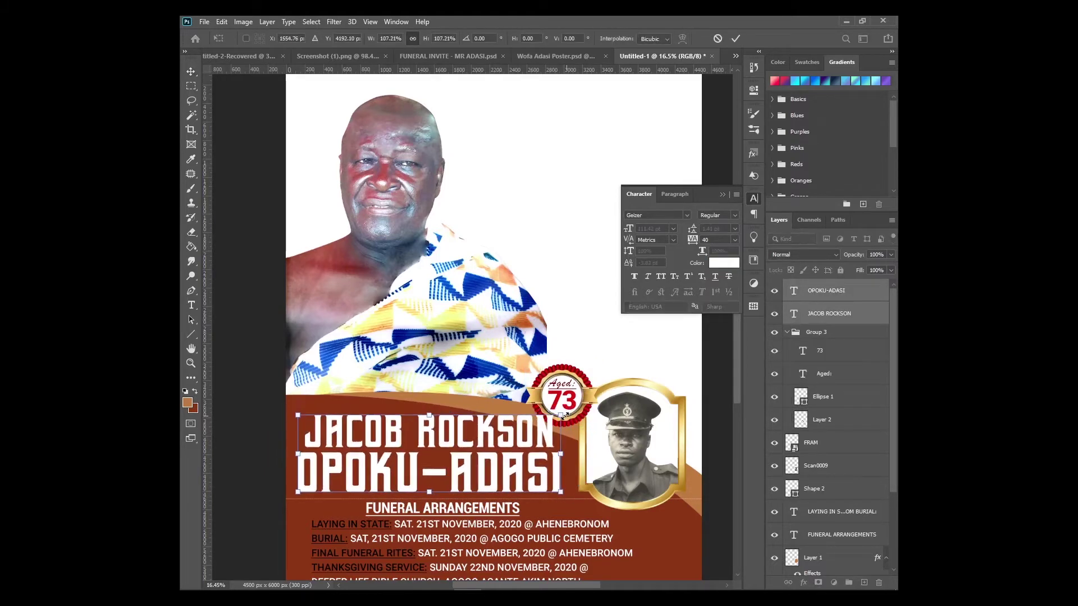
pyautogui.hotkey('ctrl', '-')
pyautogui.hotkey('ctrl', '0')
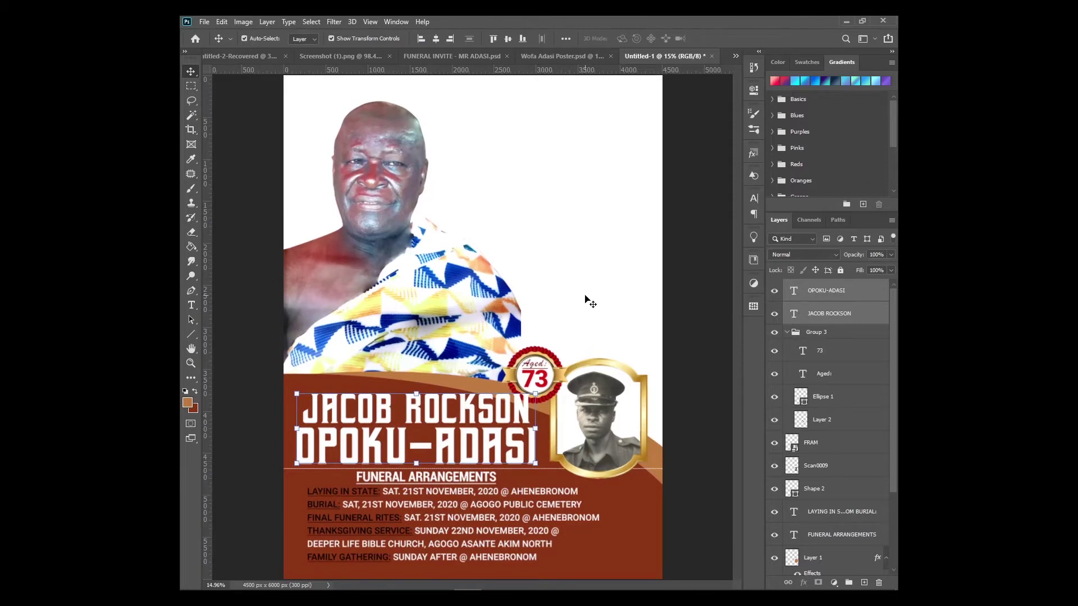
pyautogui.hotkey('ctrl', '-')
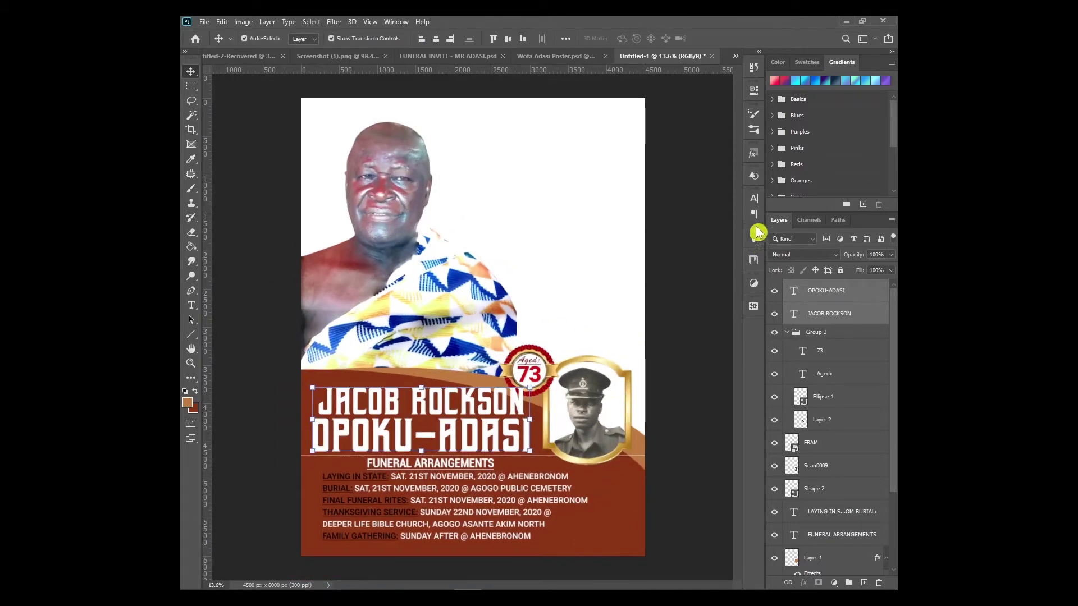
# Drag a brown scroll ornament from the Shapes library onto the top of the poster.
pyautogui.click(753, 175)
pyautogui.scroll(-3, 674, 337)
pyautogui.scroll(3, 674, 337)
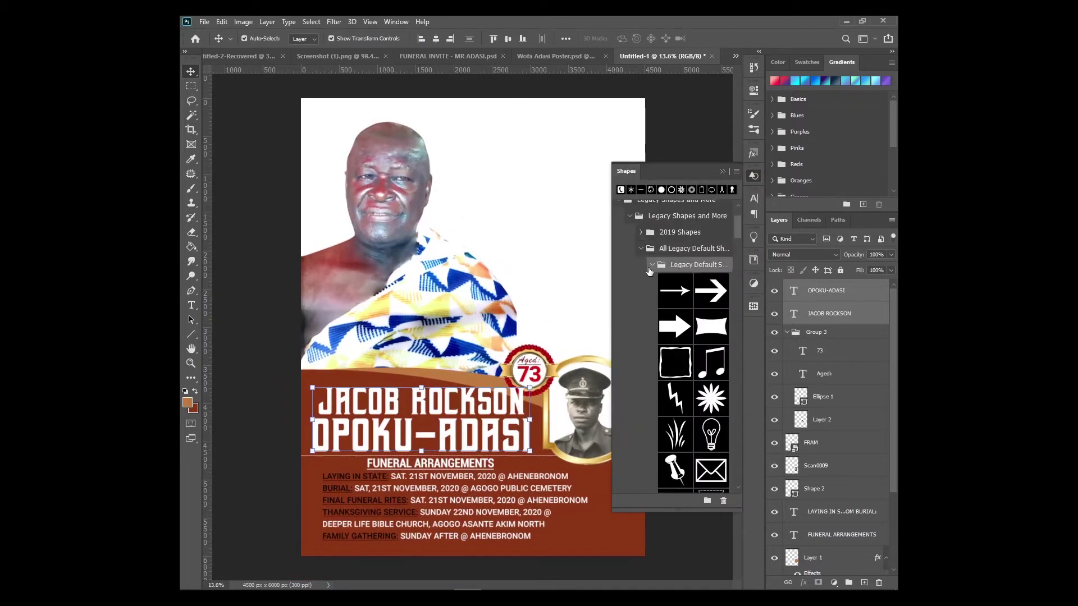
pyautogui.click(651, 330)
pyautogui.scroll(-3, 651, 337)
pyautogui.scroll(-3, 668, 336)
pyautogui.scroll(-3, 679, 337)
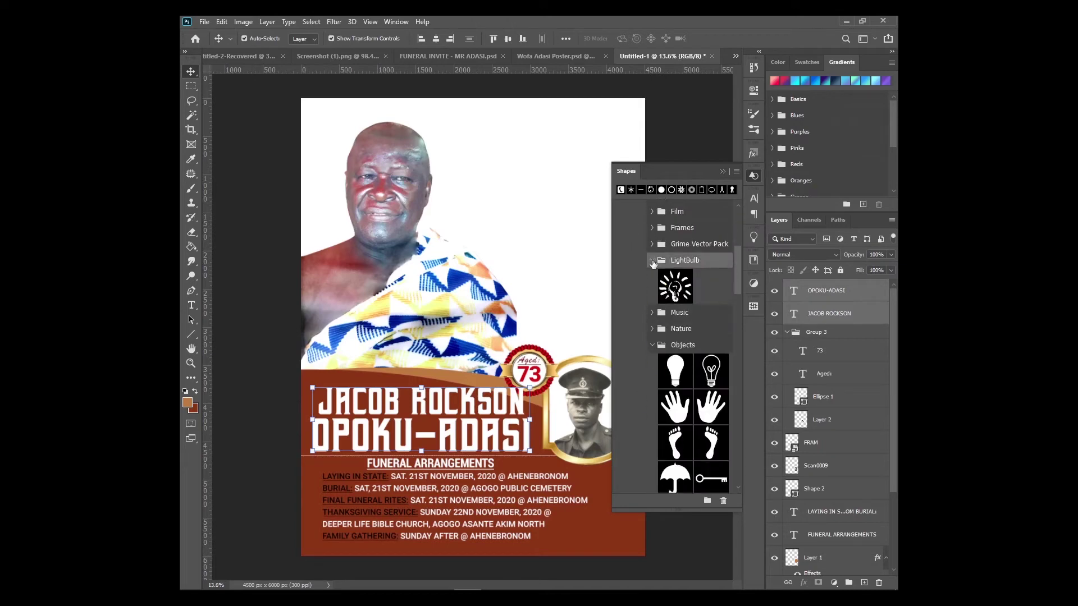
pyautogui.scroll(-3, 688, 335)
pyautogui.moveTo(711, 387); pyautogui.dragTo(542, 120)
pyautogui.scroll(3, 505, 291)
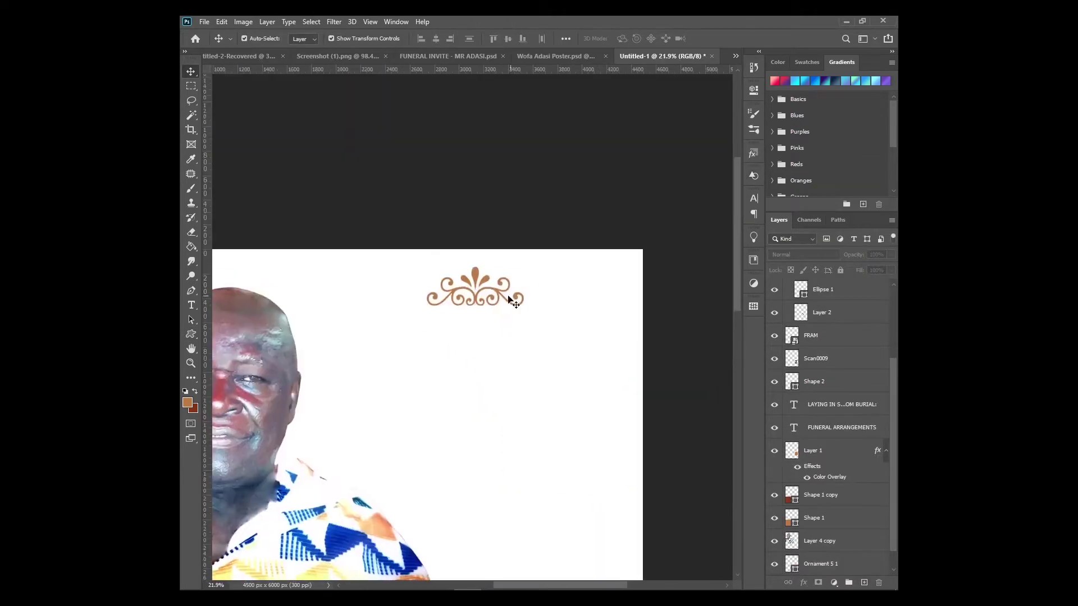
# Type the heading OBITUARY below the ornament.
pyautogui.press('t')
pyautogui.click(413, 334)
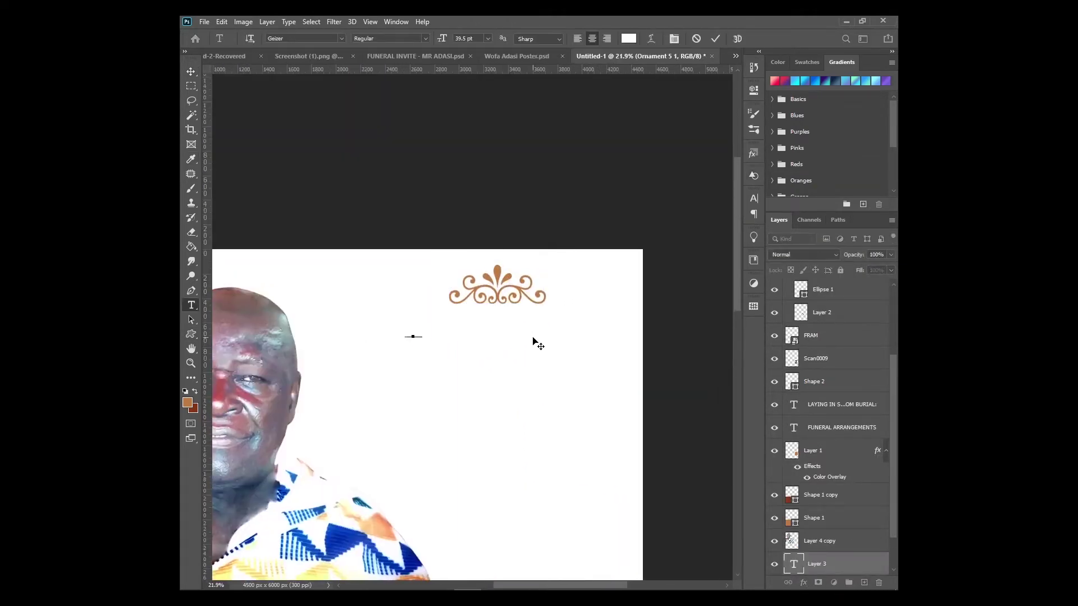
pyautogui.write('OBITUARY')
pyautogui.moveTo(448, 340)
pyautogui.mouseDown()
pyautogui.moveTo(517, 356)
pyautogui.moveTo(519, 340)
pyautogui.mouseUp()
pyautogui.press('v')
# Centre the ornament and the OBITUARY heading beneath it using smart guides.
pyautogui.moveTo(504, 281)
pyautogui.mouseDown()
pyautogui.moveTo(506, 268)
pyautogui.moveTo(547, 258)
pyautogui.mouseUp()
pyautogui.keyDown('shift'); pyautogui.click(821, 541); pyautogui.keyUp('shift')
pyautogui.scroll(3, 507, 269)
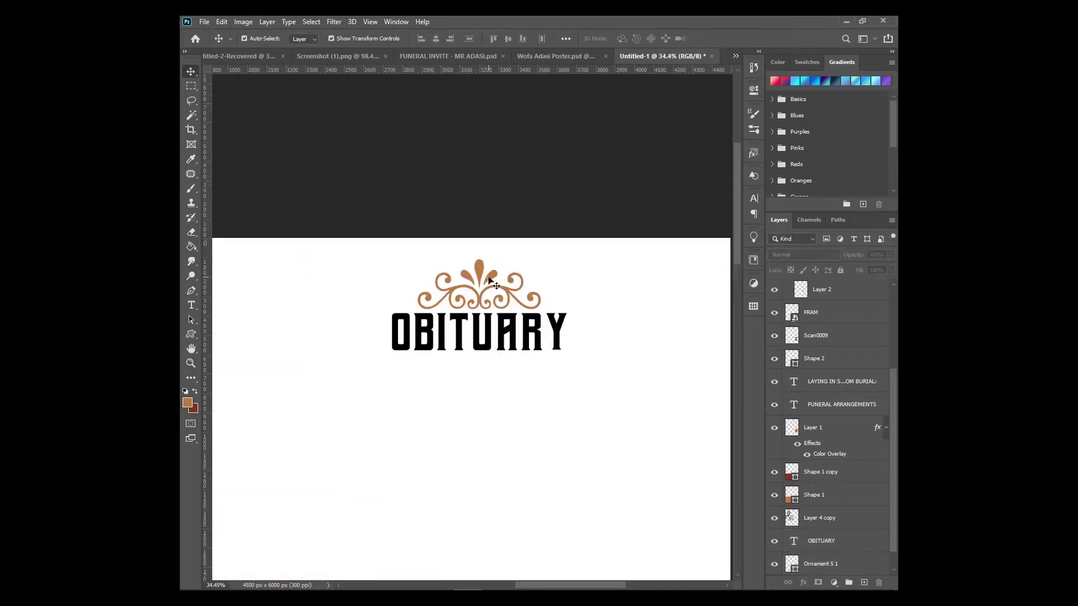
pyautogui.moveTo(480, 283); pyautogui.dragTo(480, 280)
pyautogui.click(507, 335)
pyautogui.moveTo(506, 335); pyautogui.dragTo(498, 321)
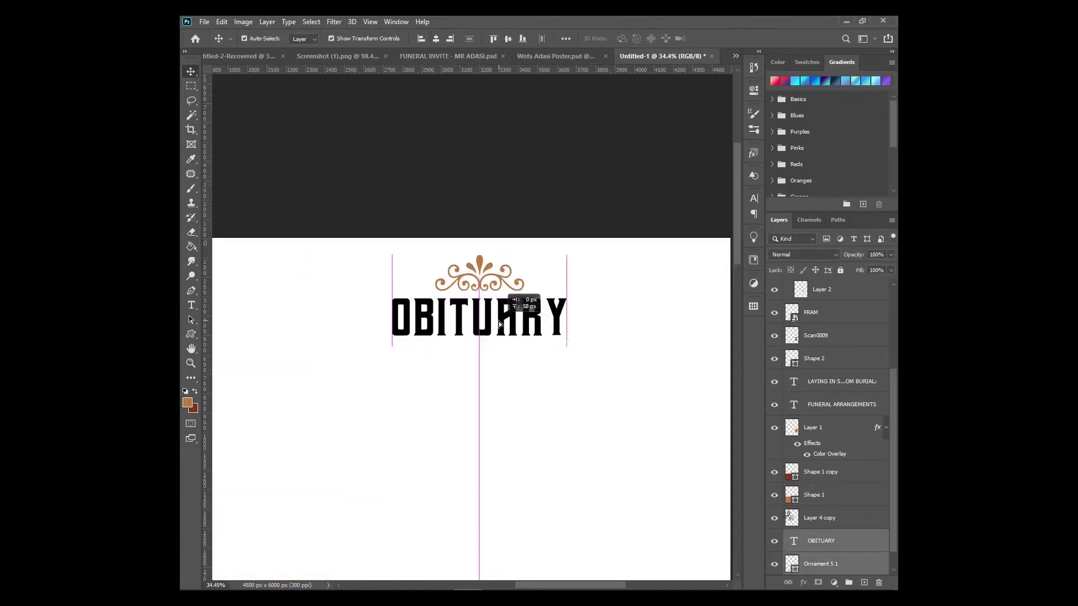
pyautogui.hotkey('ctrl', '0')
# Select the OBITUARY text and bring up its character settings.
pyautogui.press('t')
pyautogui.doubleClick(568, 111)
pyautogui.press('Escape')
pyautogui.press('v')
pyautogui.click(753, 201)
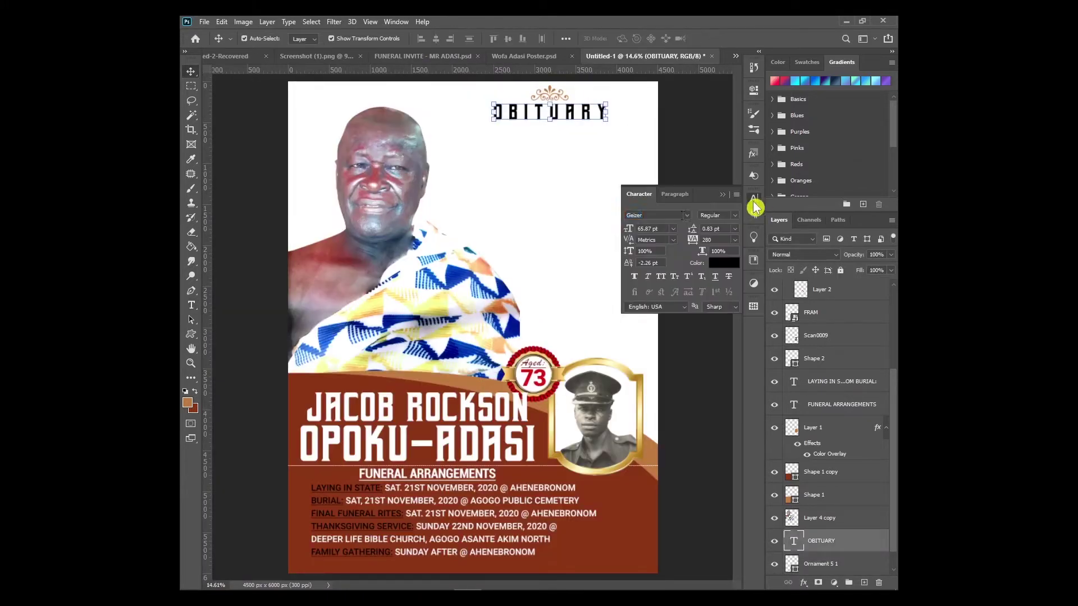
# Preview fonts on the OBITUARY heading and apply Eras Bold ITC.
pyautogui.click(689, 218)
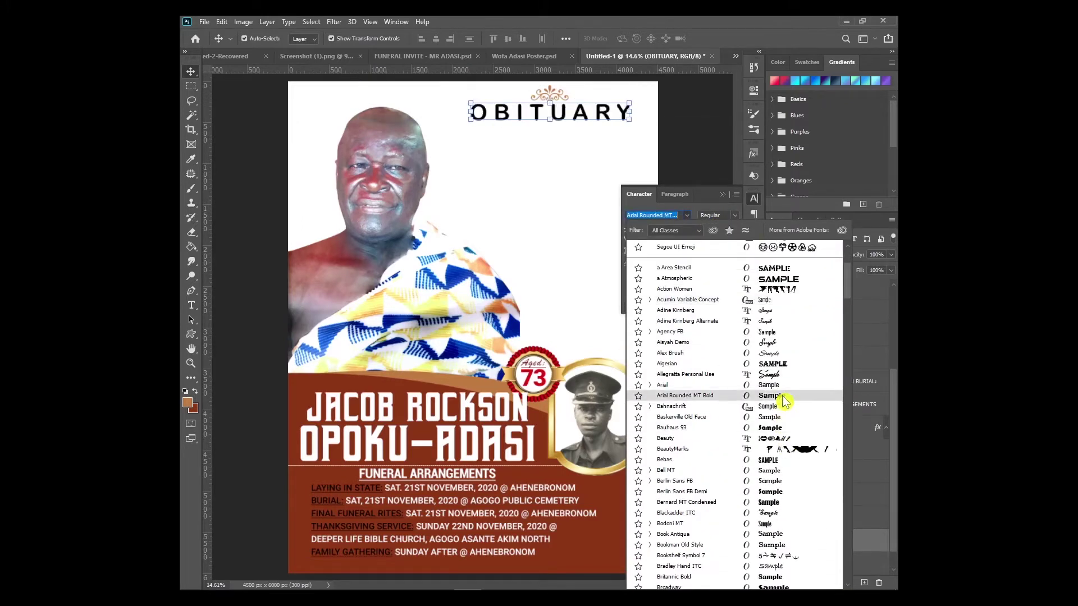
pyautogui.scroll(-2, 801, 457)
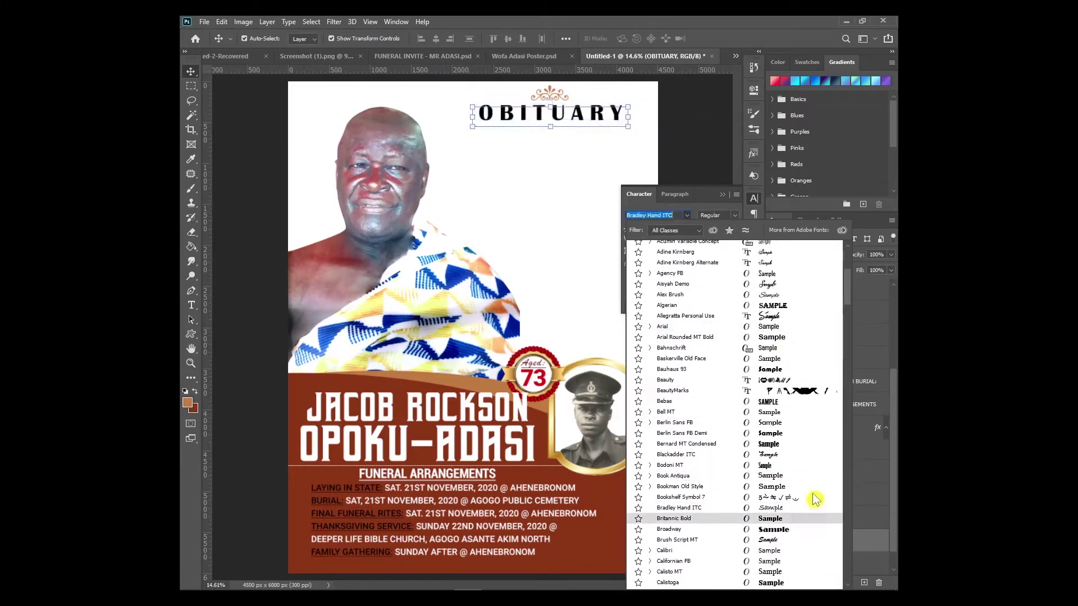
pyautogui.scroll(-5, 813, 500)
pyautogui.press('Down')
pyautogui.press('Down')
pyautogui.press('Down')
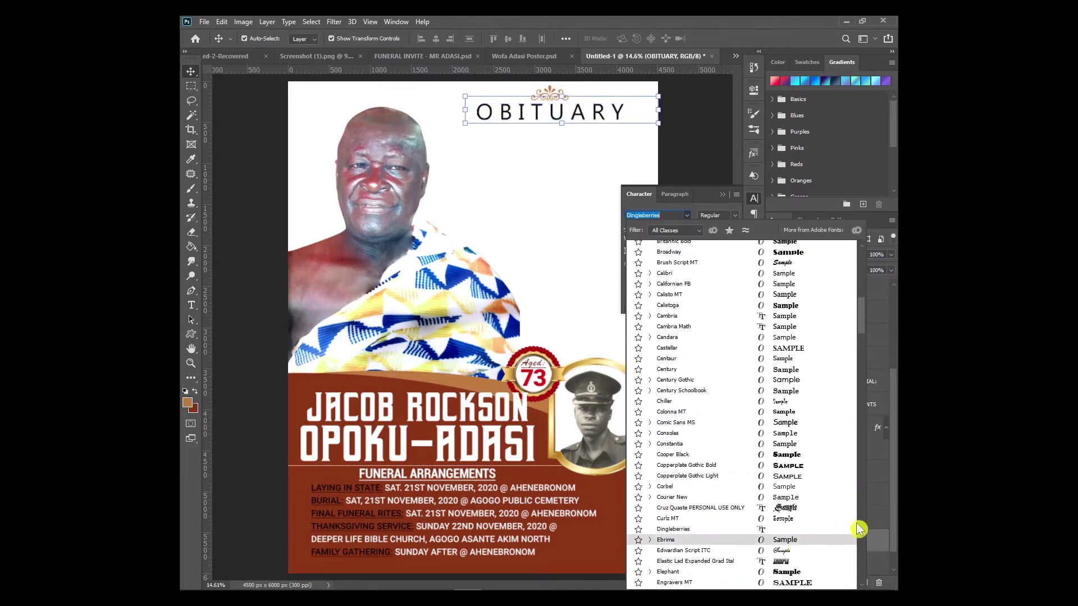
pyautogui.click(805, 448)
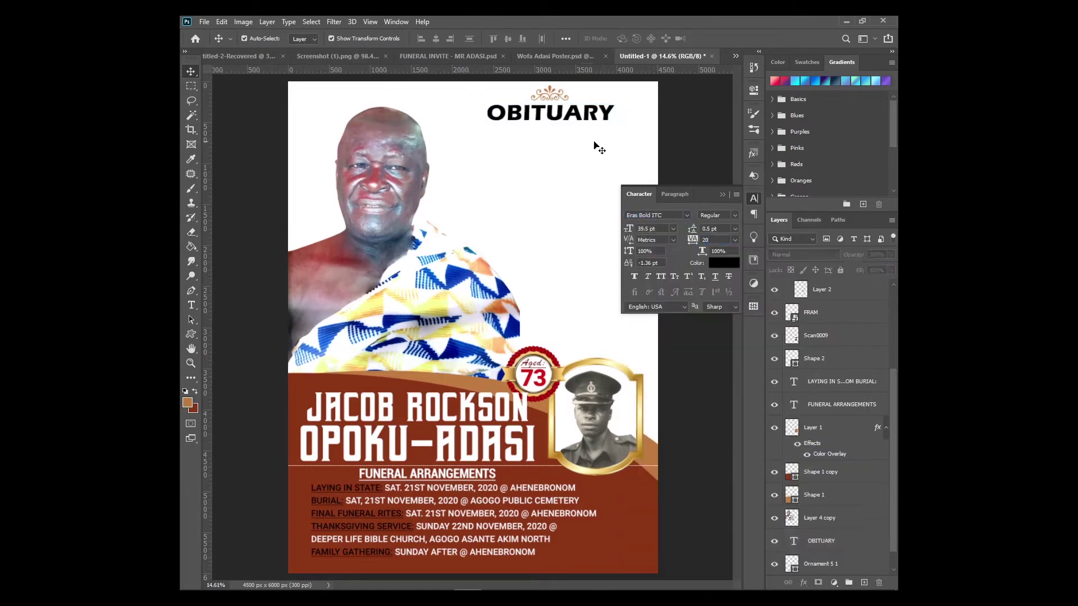
# Try Origicide and then a Myriad font on the OBITUARY heading.
pyautogui.click(687, 216)
pyautogui.press('Down')
pyautogui.press('Down')
pyautogui.press('Down')
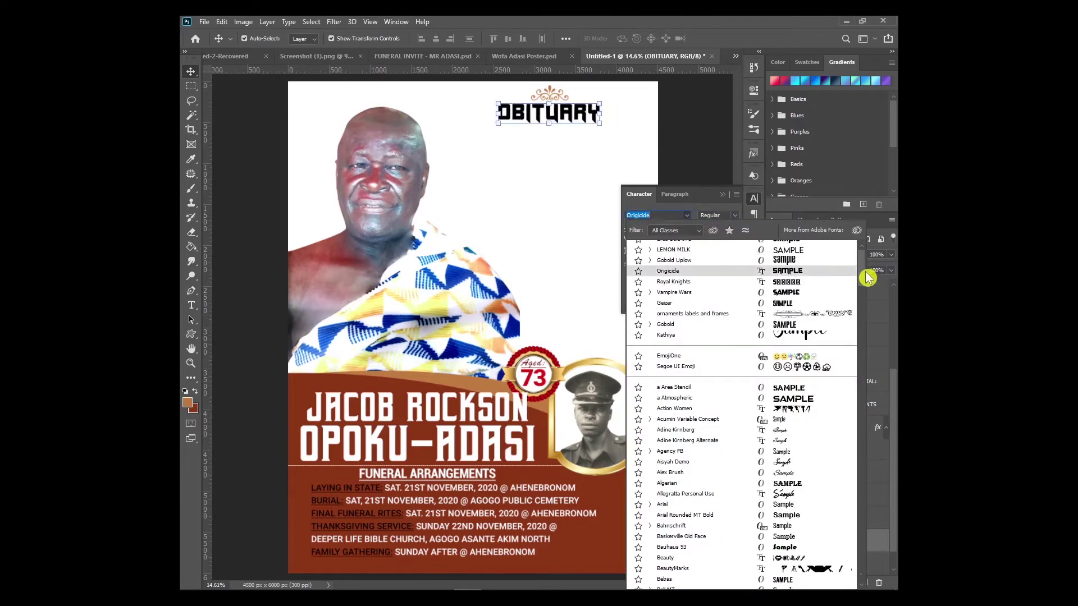
pyautogui.click(644, 176)
pyautogui.click(583, 114)
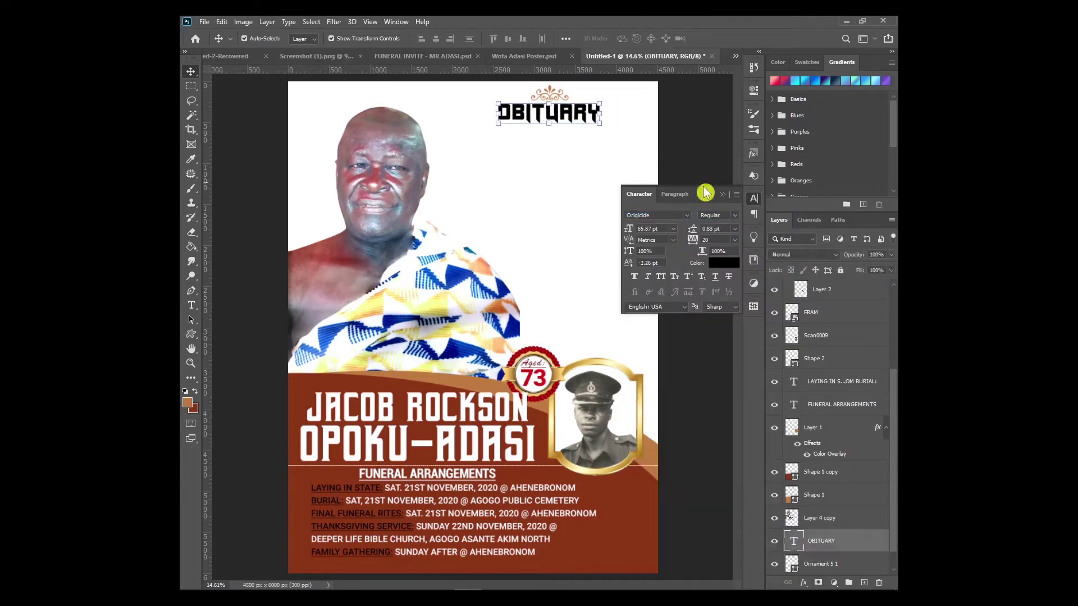
pyautogui.click(687, 215)
pyautogui.scroll(-10, 855, 463)
pyautogui.click(855, 462)
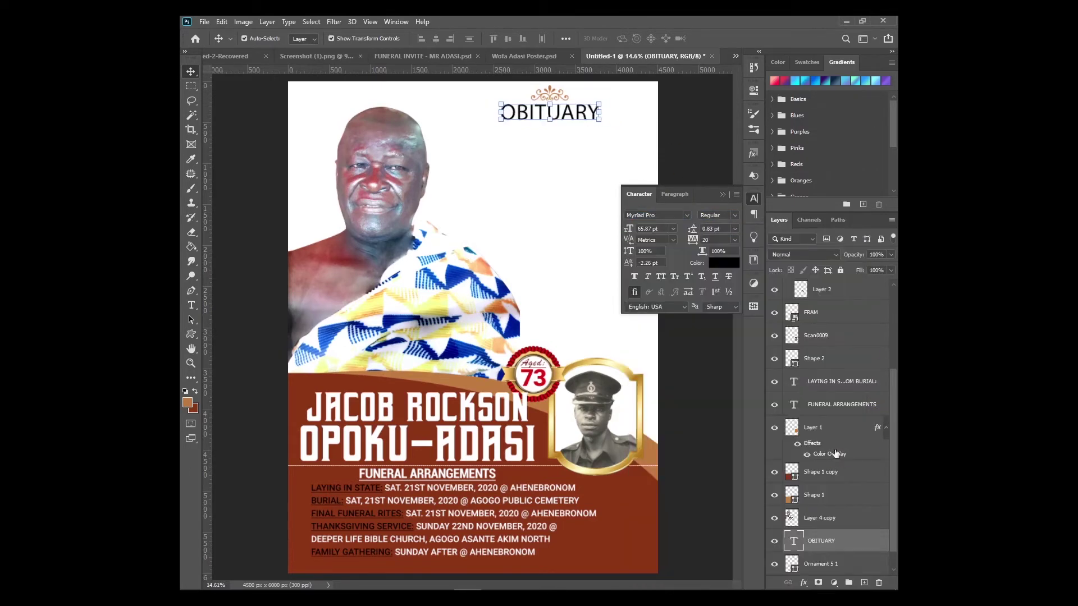
# Set the OBITUARY heading in Lato Bold.
pyautogui.click(664, 152)
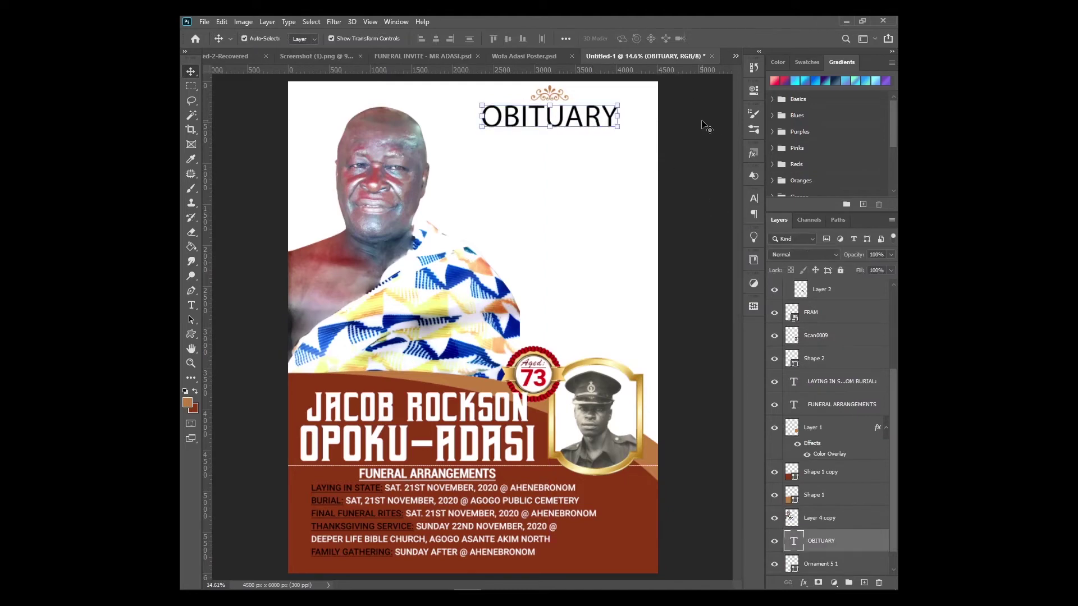
pyautogui.click(754, 199)
pyautogui.click(687, 214)
pyautogui.click(603, 130)
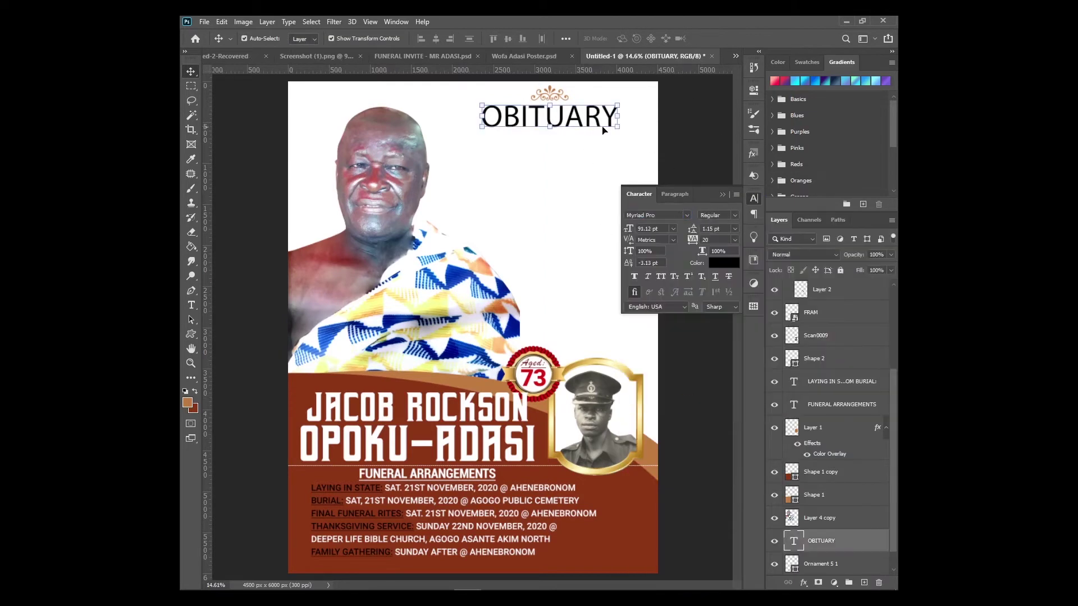
pyautogui.click(686, 215)
pyautogui.click(681, 373)
pyautogui.click(664, 133)
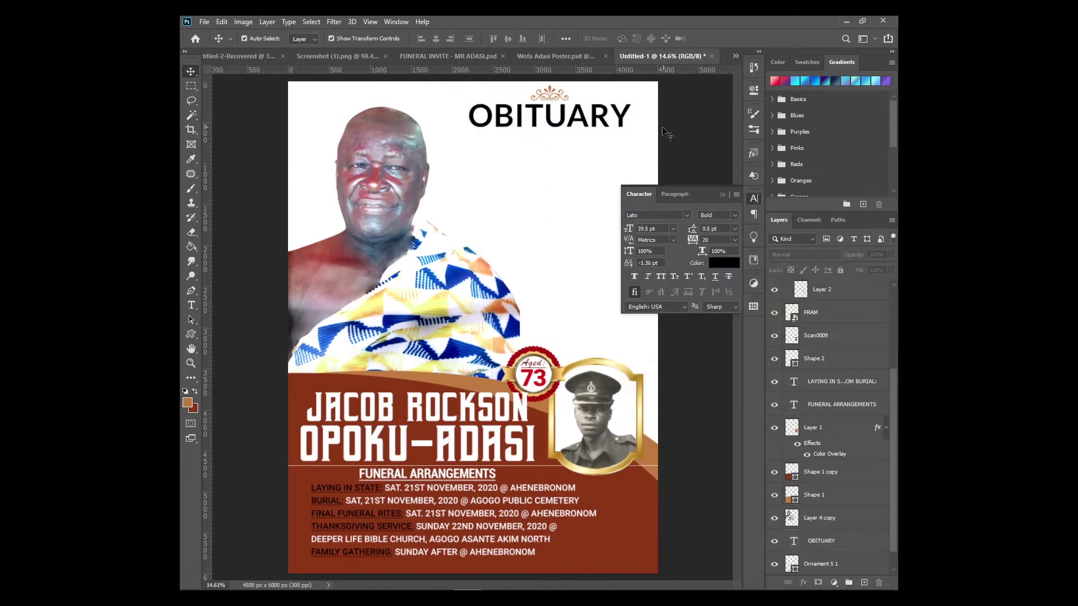
# Select and copy the Chief Mourners paragraph from the Word document.
pyautogui.click(550, 580)
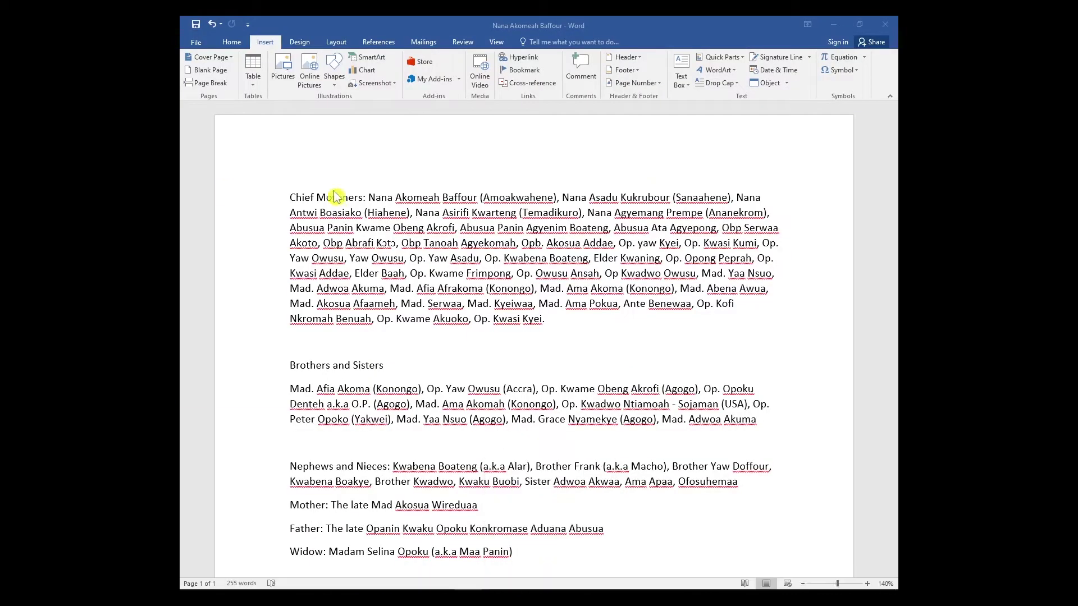
pyautogui.tripleClick(549, 321)
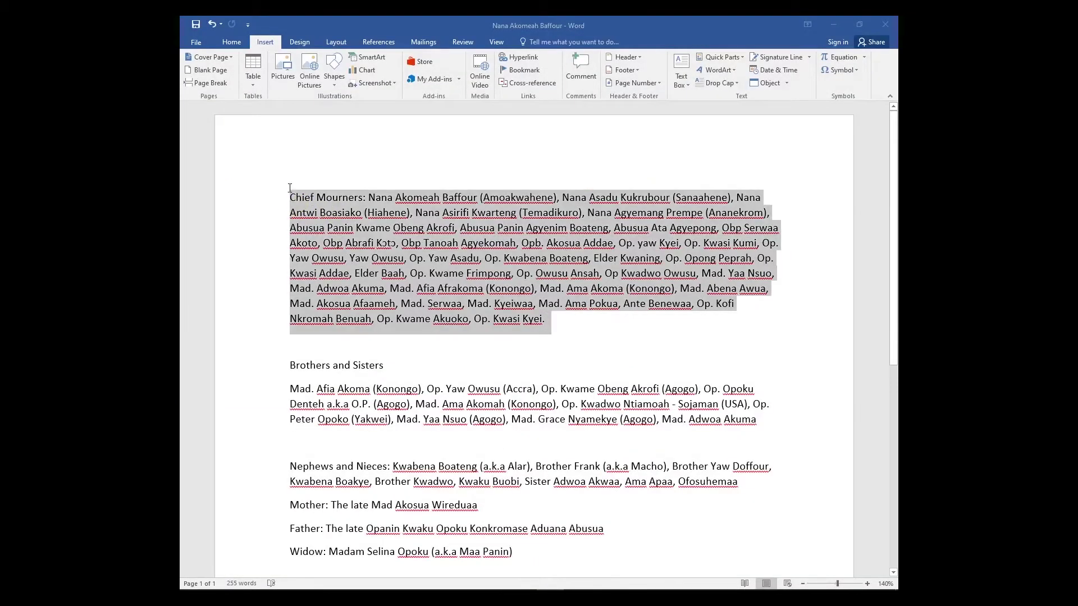
pyautogui.click(549, 321)
pyautogui.tripleClick(550, 320)
pyautogui.hotkey('alt', 'Tab')
pyautogui.keyDown('alt'); pyautogui.scroll(2, 512, 147); pyautogui.keyUp('alt')
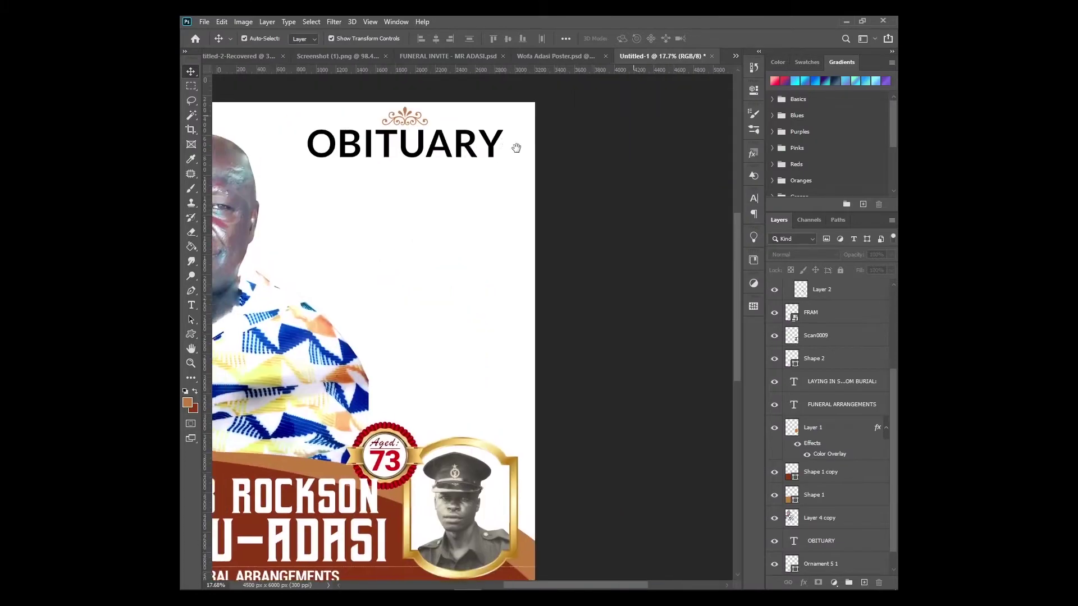
# Trace a closed path beside the portrait's shoulder and prepare it for area type.
pyautogui.click(193, 293)
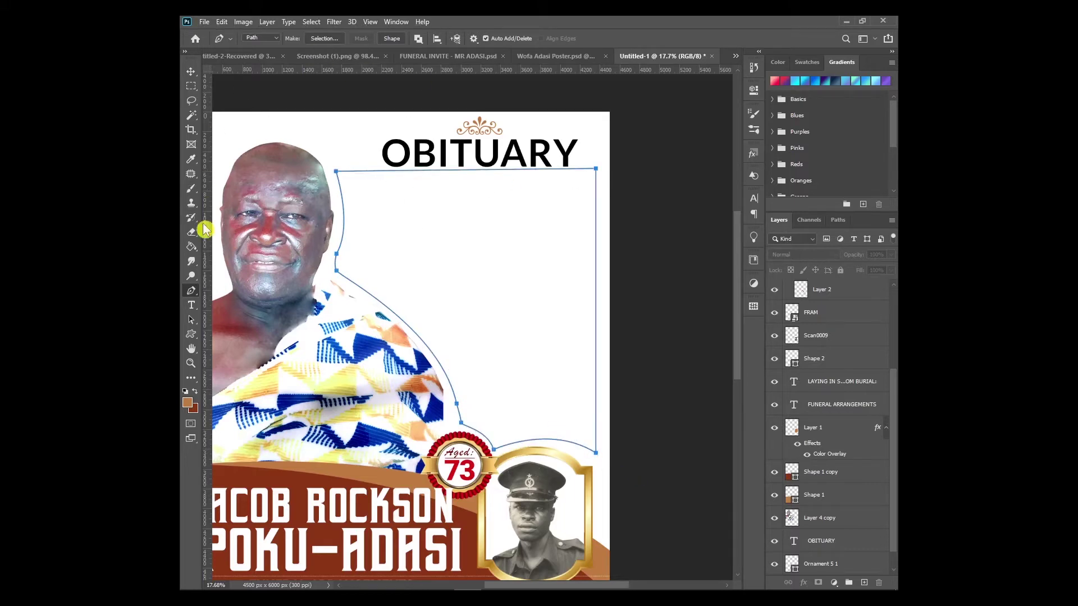
pyautogui.click(358, 170)
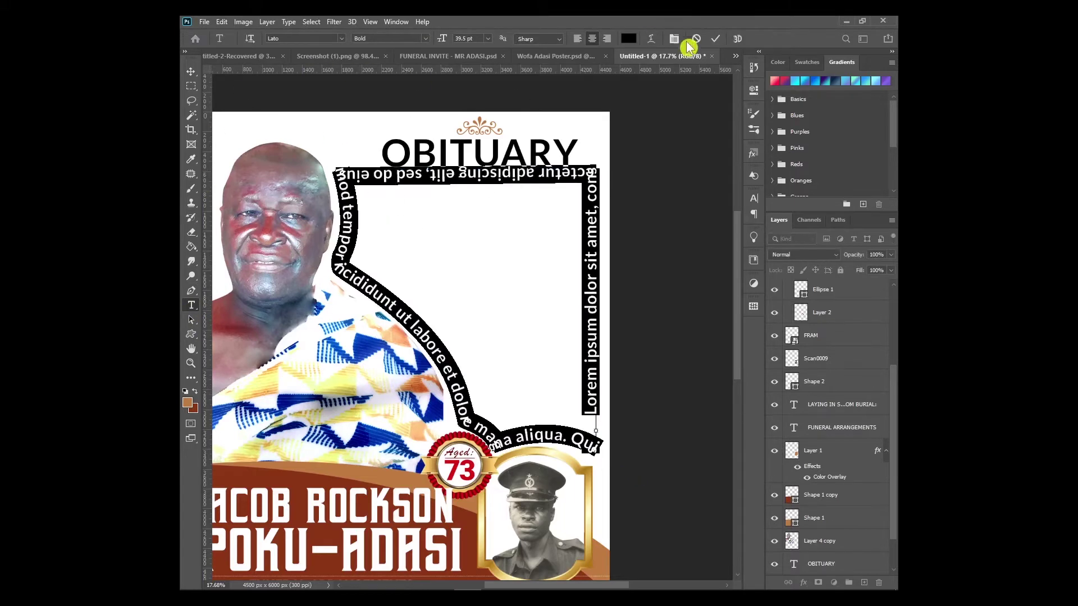
pyautogui.click(696, 38)
pyautogui.click(191, 290)
pyautogui.hotkey('ctrl', 'Return')
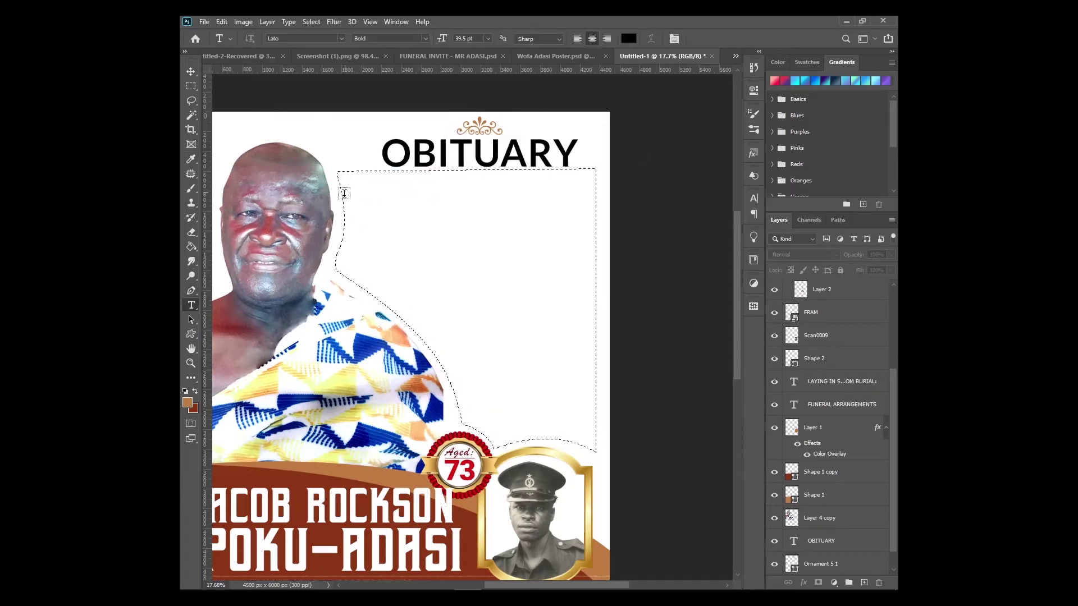
pyautogui.click(361, 180)
pyautogui.press('Escape')
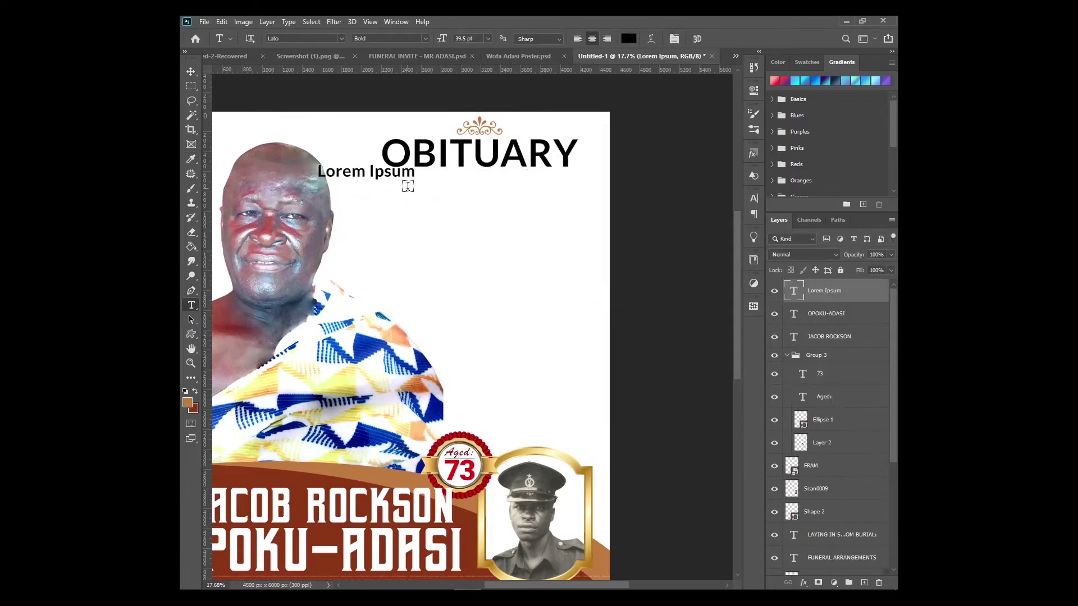
pyautogui.rightClick(190, 305)
pyautogui.click(388, 174)
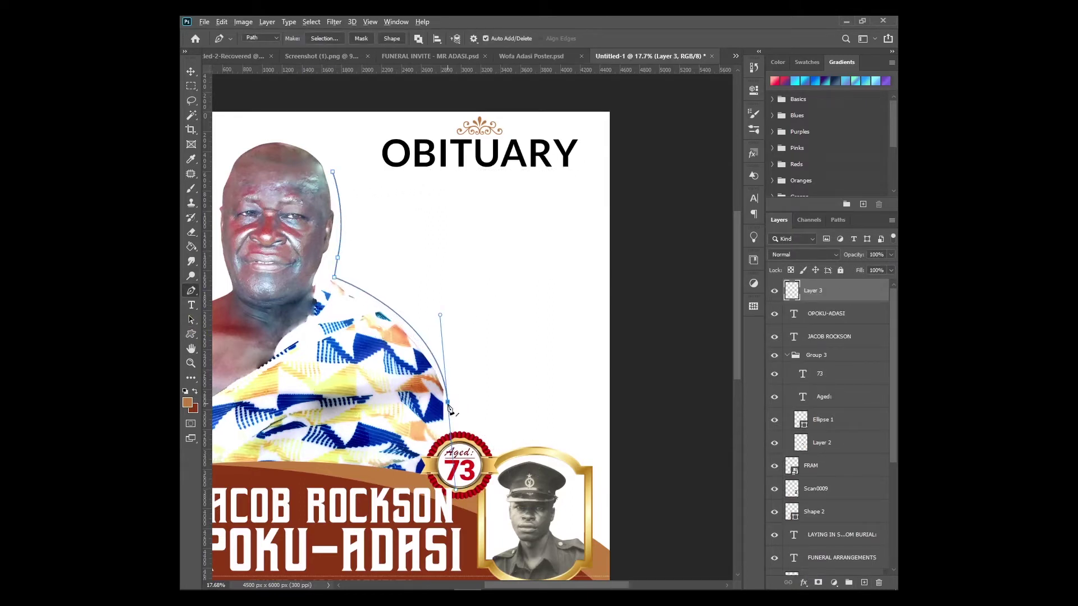
# Create a text box inside the path, replace the placeholder, and colour the text black.
pyautogui.press('t')
pyautogui.click(341, 188)
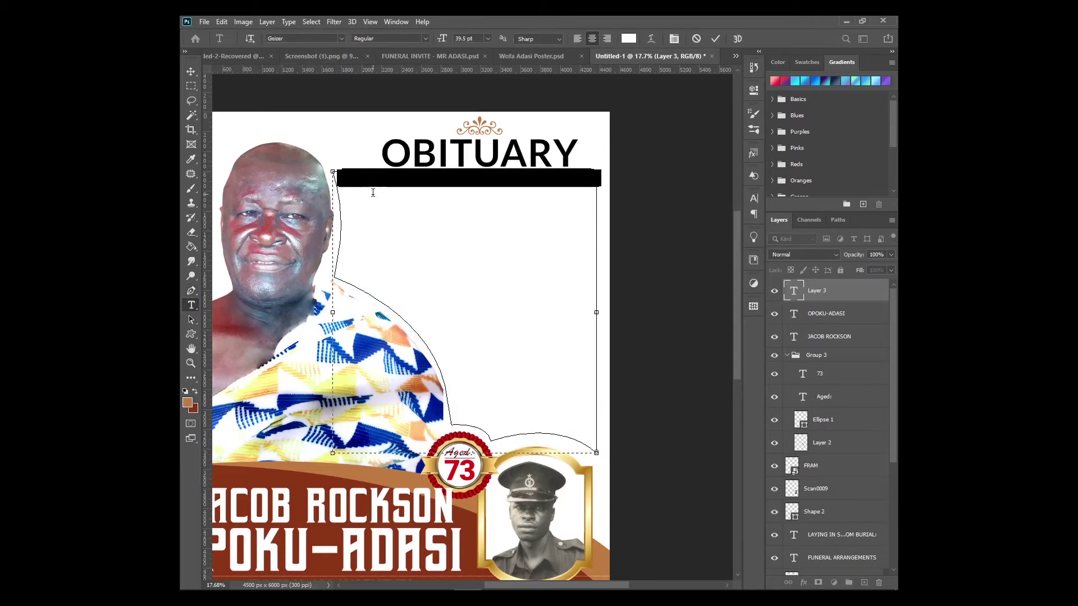
pyautogui.press('BackSpace')
pyautogui.hotkey('ctrl', 'v')
pyautogui.click(628, 39)
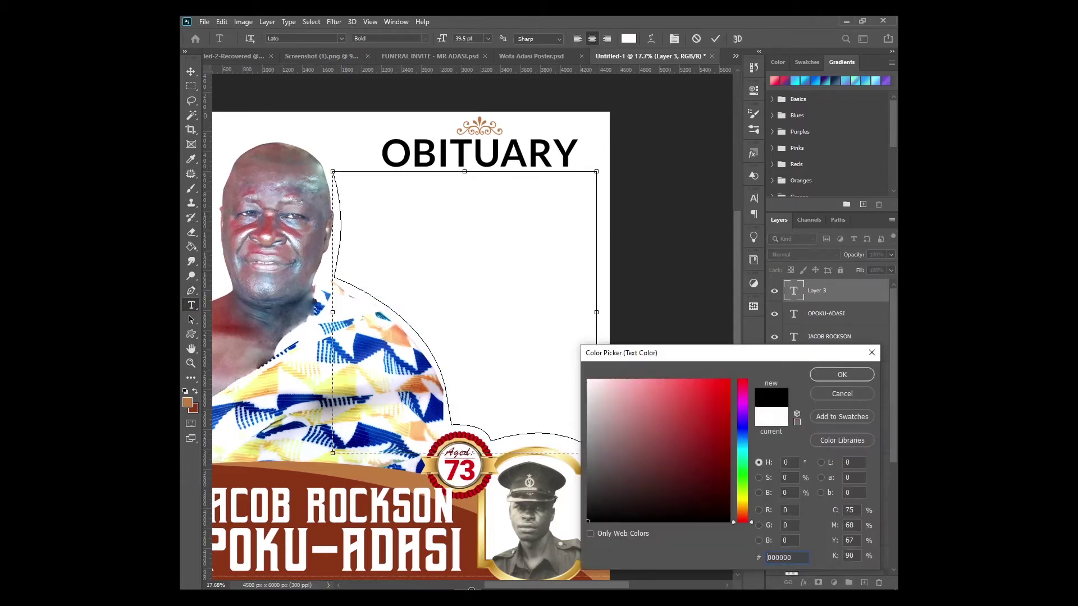
pyautogui.click(840, 373)
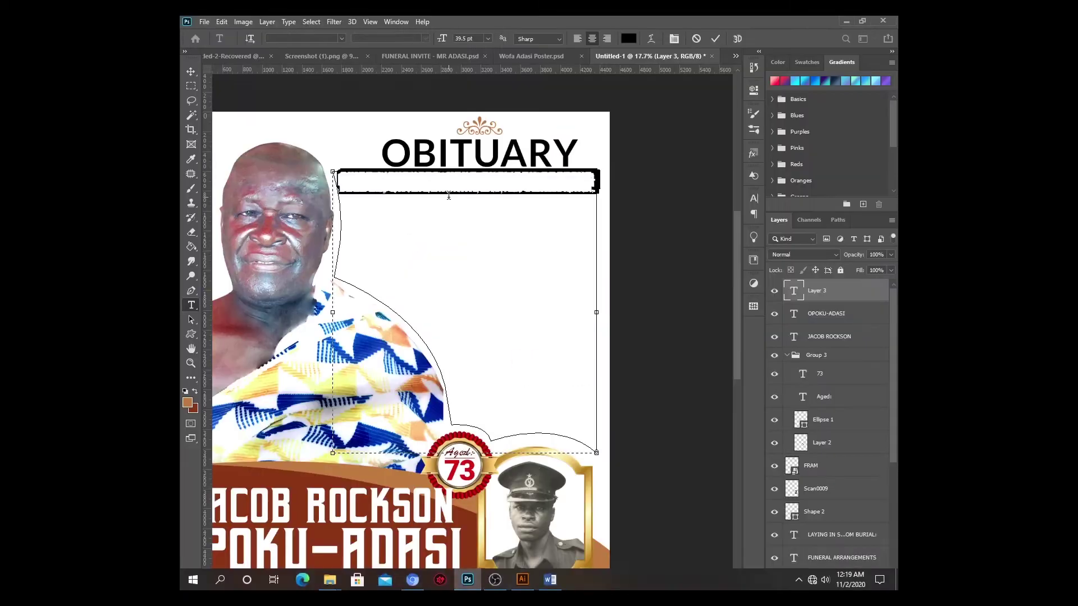
pyautogui.click(476, 182)
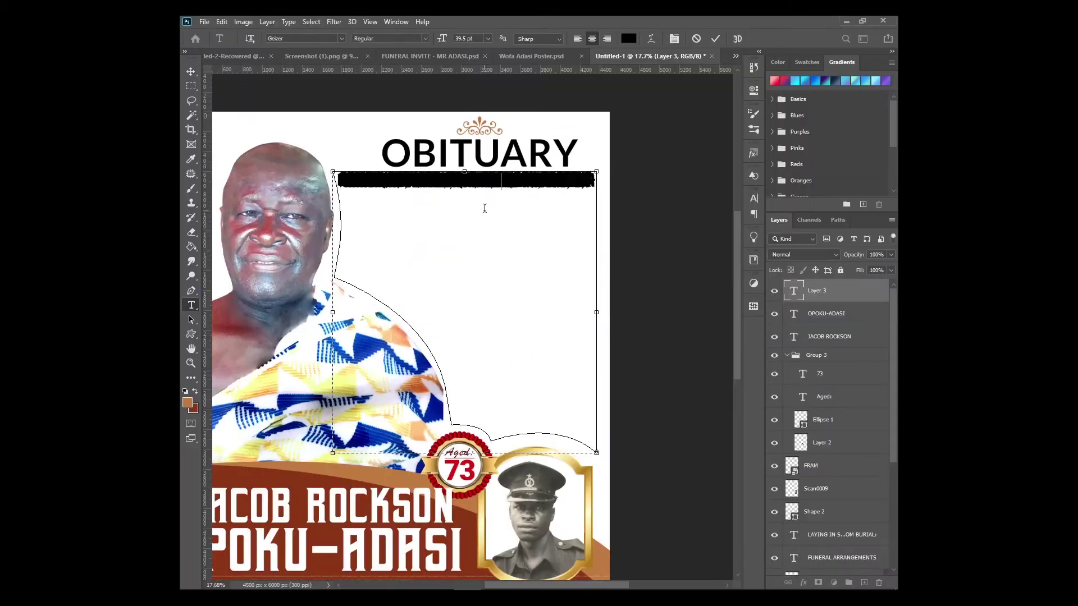
# Paste the Chief Mourners paragraph into the box and size it 12 pt.
pyautogui.hotkey('ctrl', 'a')
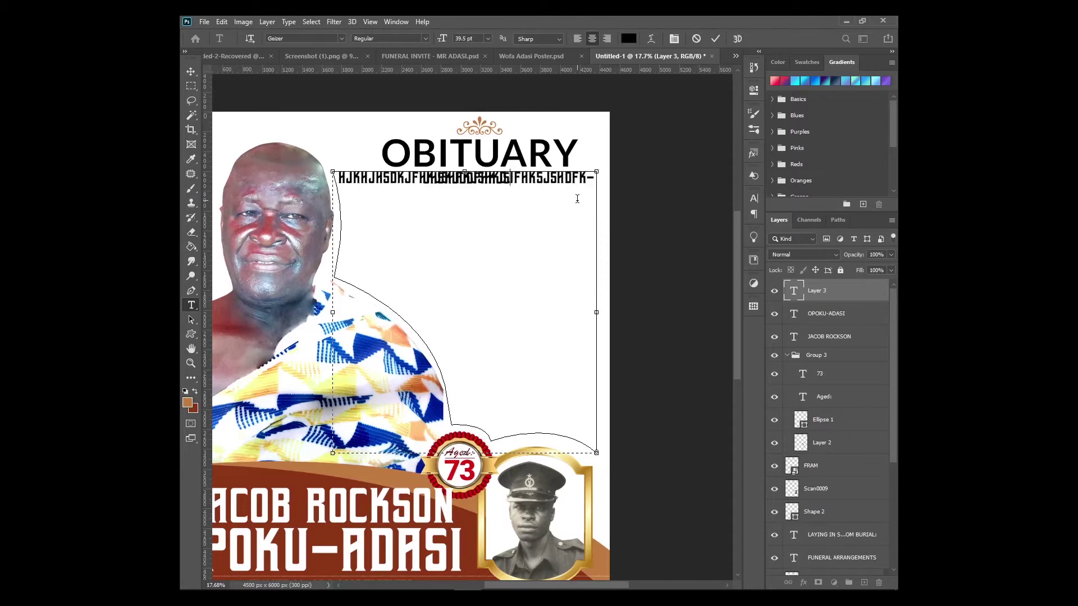
pyautogui.hotkey('ctrl', 'v')
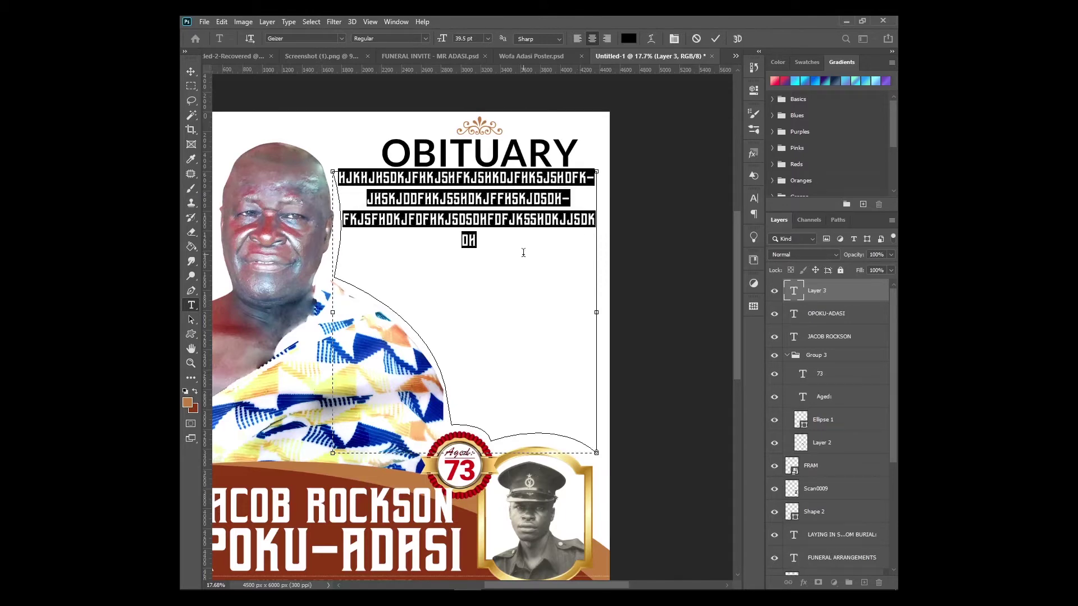
pyautogui.hotkey('ctrl', 'a')
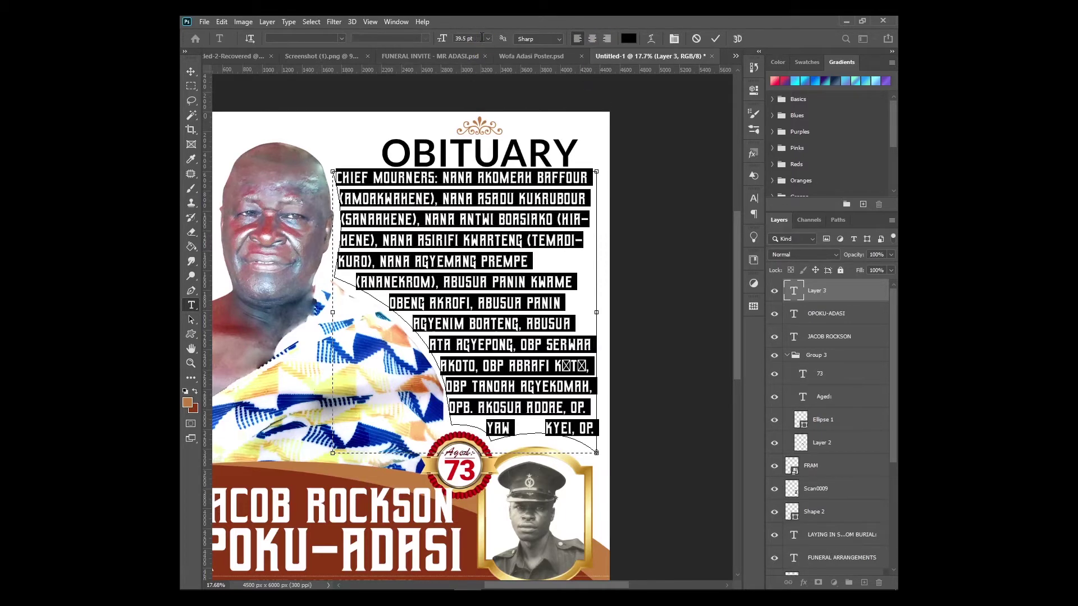
pyautogui.write('8')
pyautogui.press('Return')
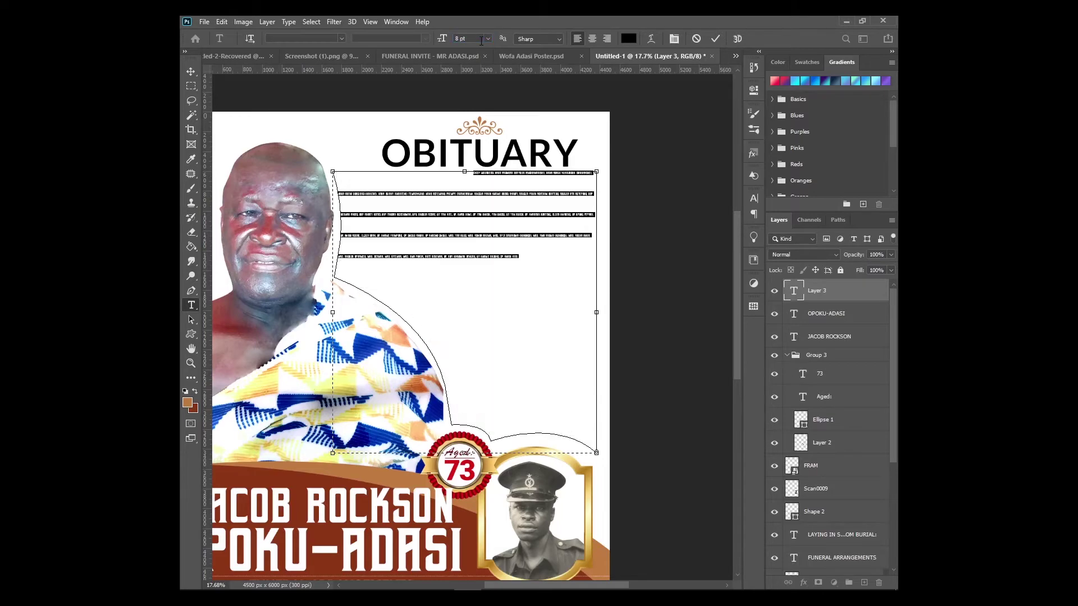
pyautogui.write('12')
pyautogui.press('Return')
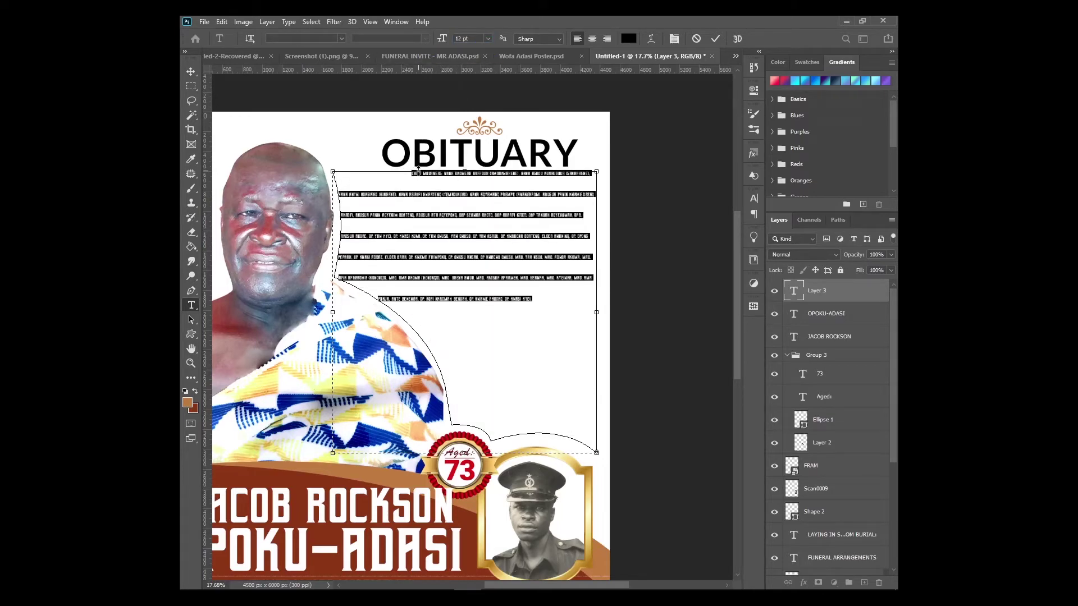
# Change the paragraph to Lato Semibold and tighten its line spacing.
pyautogui.scroll(5, 418, 171)
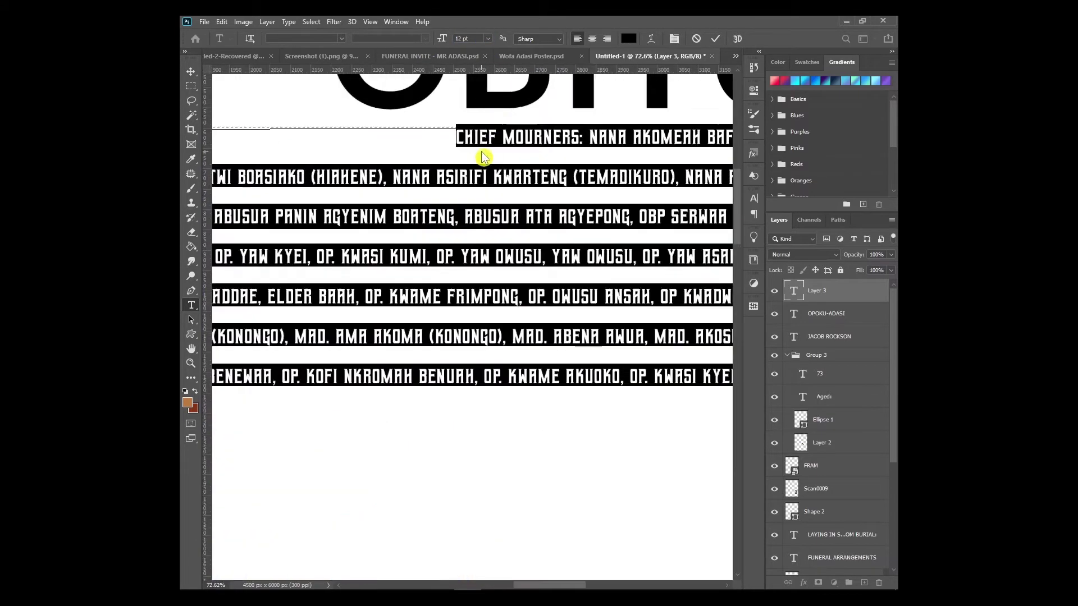
pyautogui.click(341, 38)
pyautogui.click(331, 164)
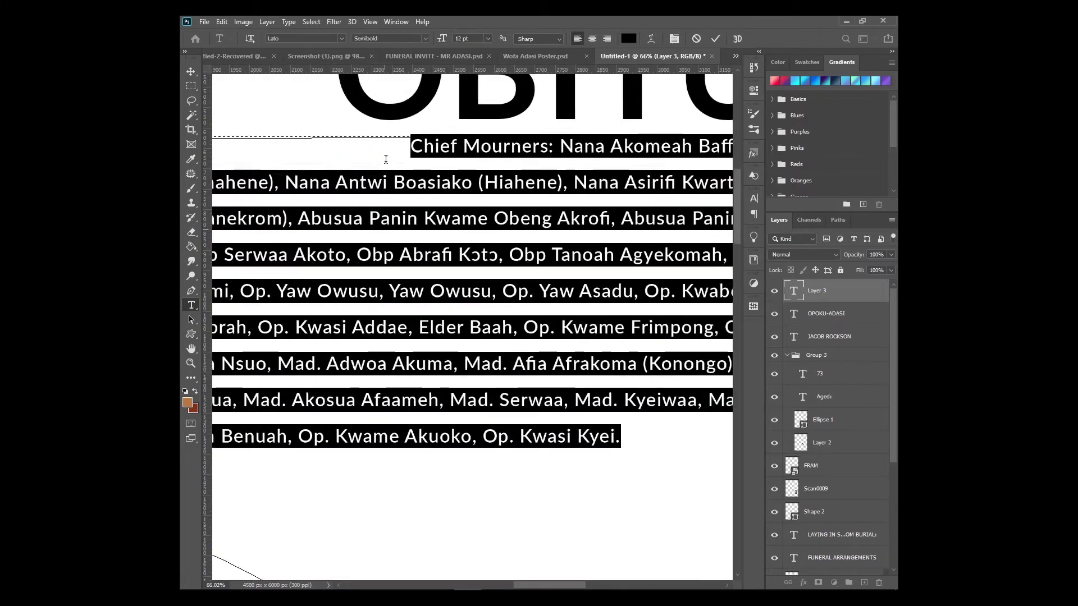
pyautogui.scroll(-1, 408, 121)
pyautogui.scroll(-3, 408, 122)
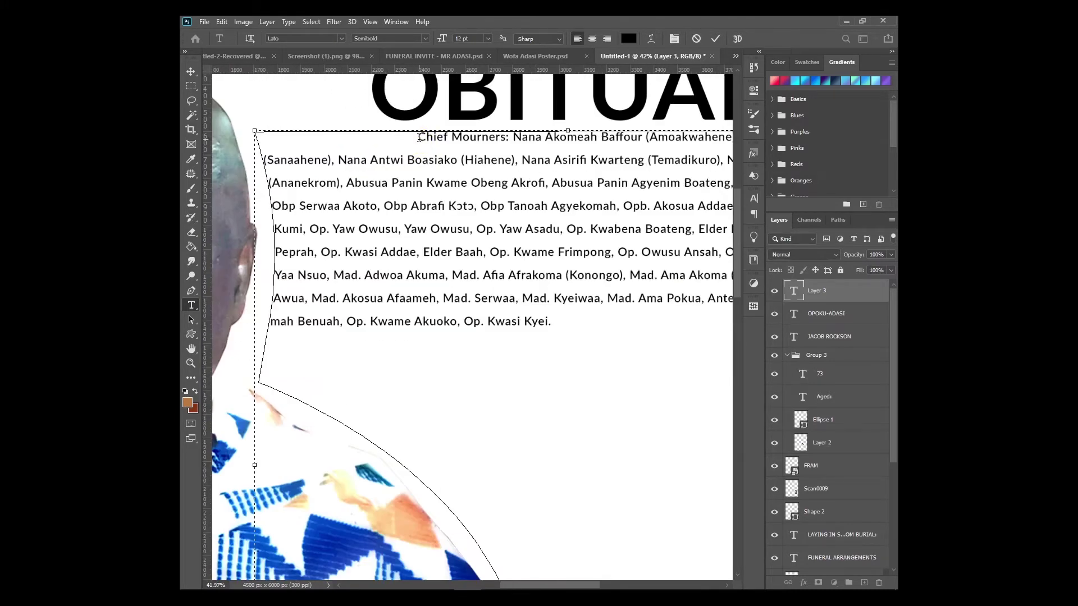
pyautogui.moveTo(414, 136); pyautogui.dragTo(510, 116)
pyautogui.hotkey('ctrl', 'a')
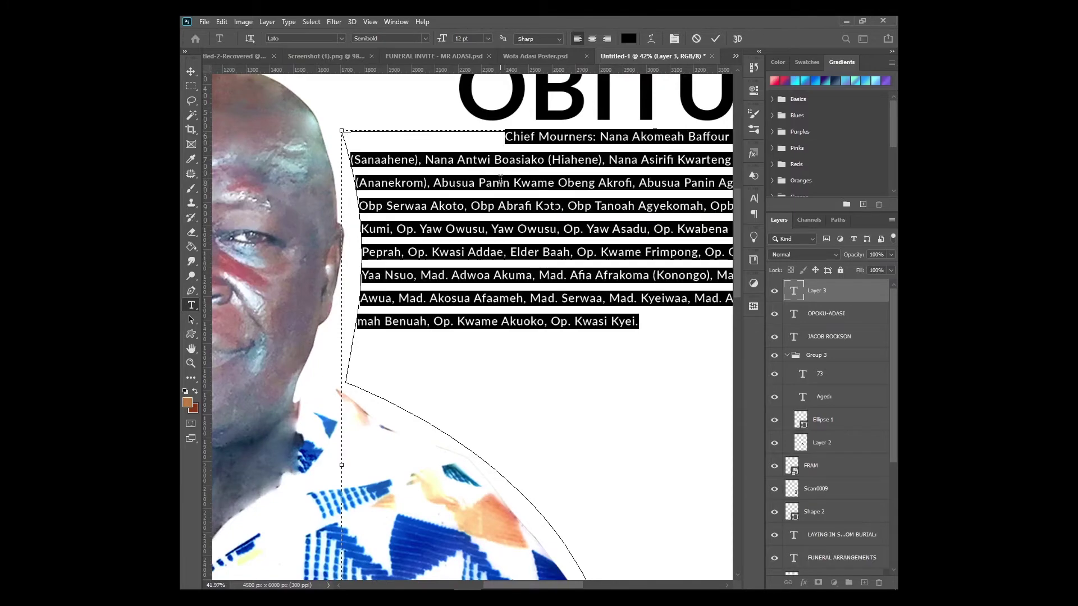
pyautogui.hotkey('alt', 'Up')
pyautogui.hotkey('alt', 'Up')
pyautogui.hotkey('alt', 'Up')
pyautogui.hotkey('alt', 'Up')
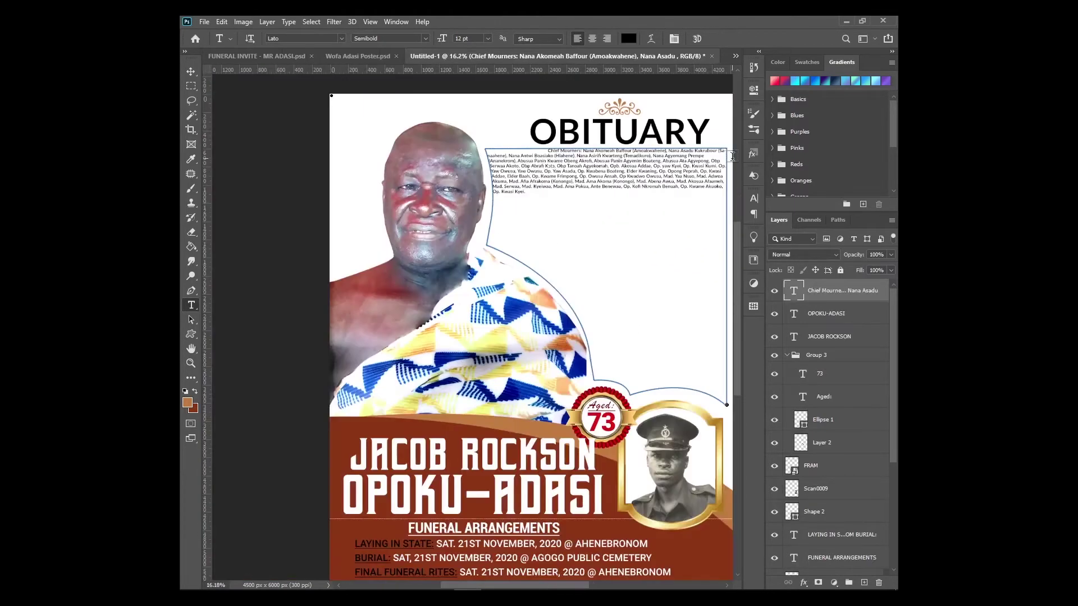
pyautogui.click(594, 41)
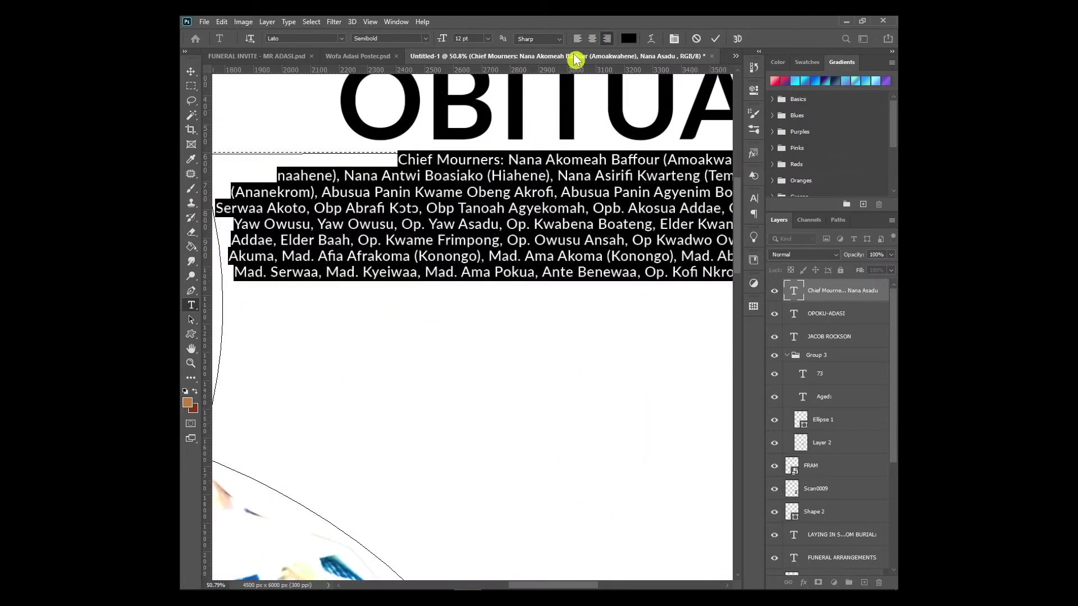
pyautogui.click(577, 38)
pyautogui.click(243, 163)
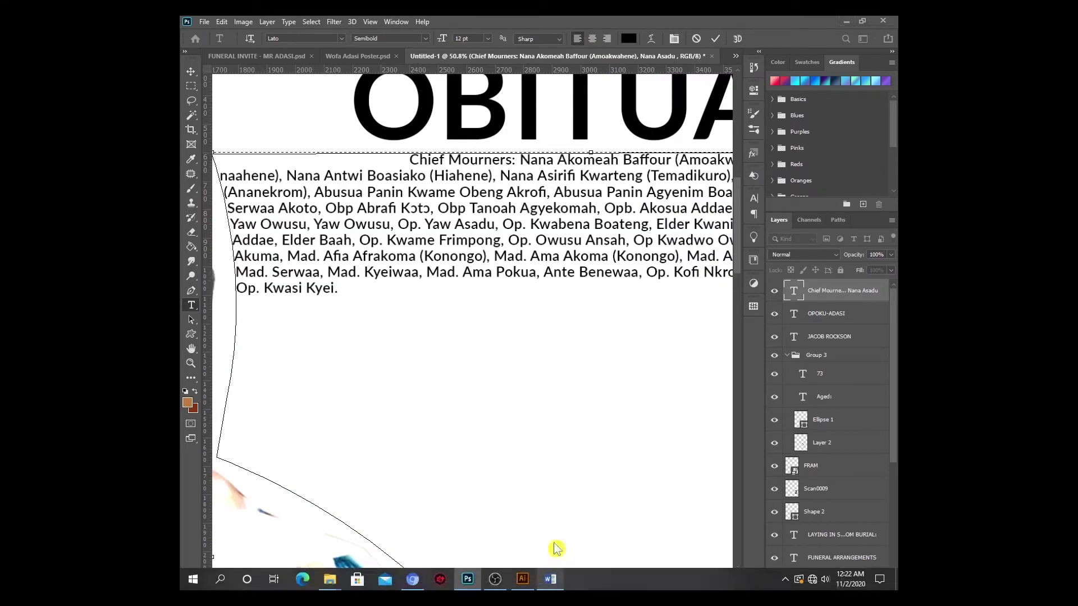
pyautogui.hotkey('alt', 'Tab')
pyautogui.hotkey('ctrl', 'c')
pyautogui.hotkey('alt', 'Tab')
pyautogui.hotkey('ctrl', 'v')
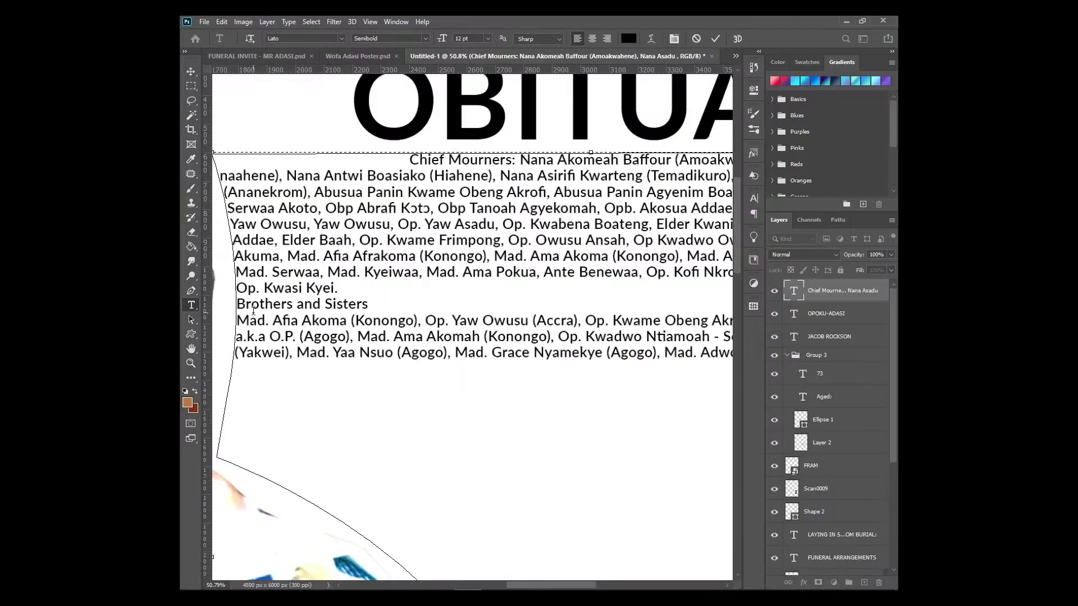
pyautogui.press('Return')
# Justify all paragraphs with the last line aligned left.
pyautogui.hotkey('ctrl', 'a')
pyautogui.click(674, 38)
pyautogui.click(675, 194)
pyautogui.click(696, 216)
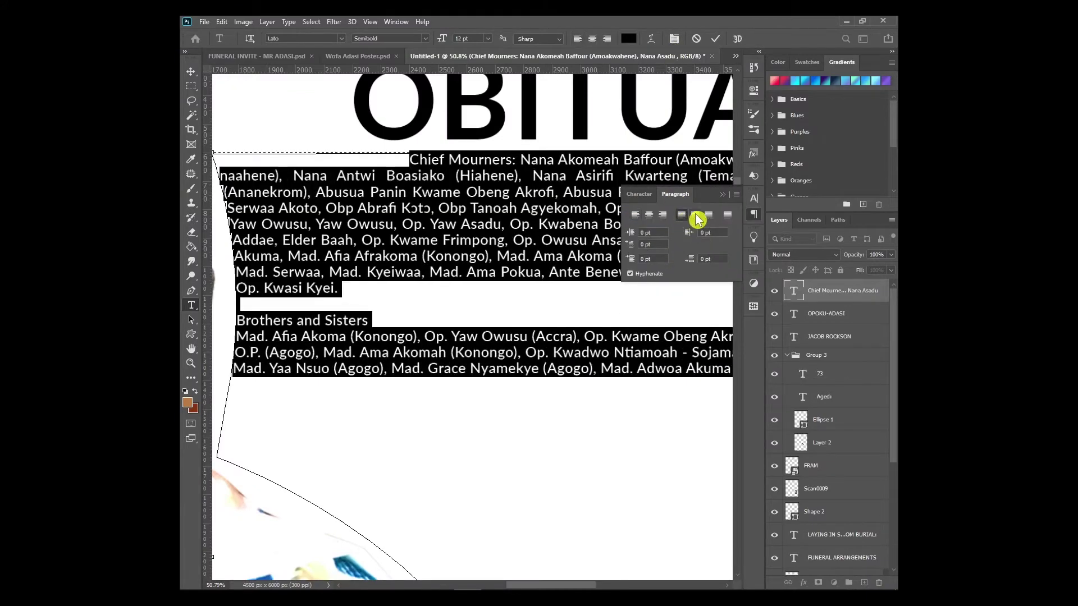
pyautogui.click(443, 170)
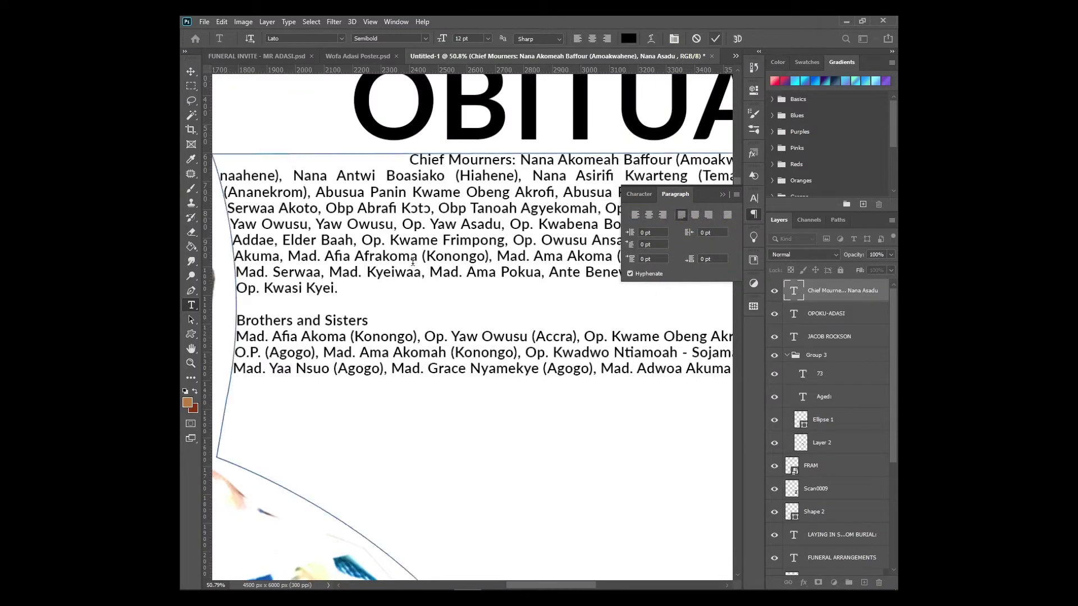
# Return to the Word document and select the next section of names.
pyautogui.scroll(-3, 412, 261)
pyautogui.moveTo(410, 198); pyautogui.dragTo(403, 210)
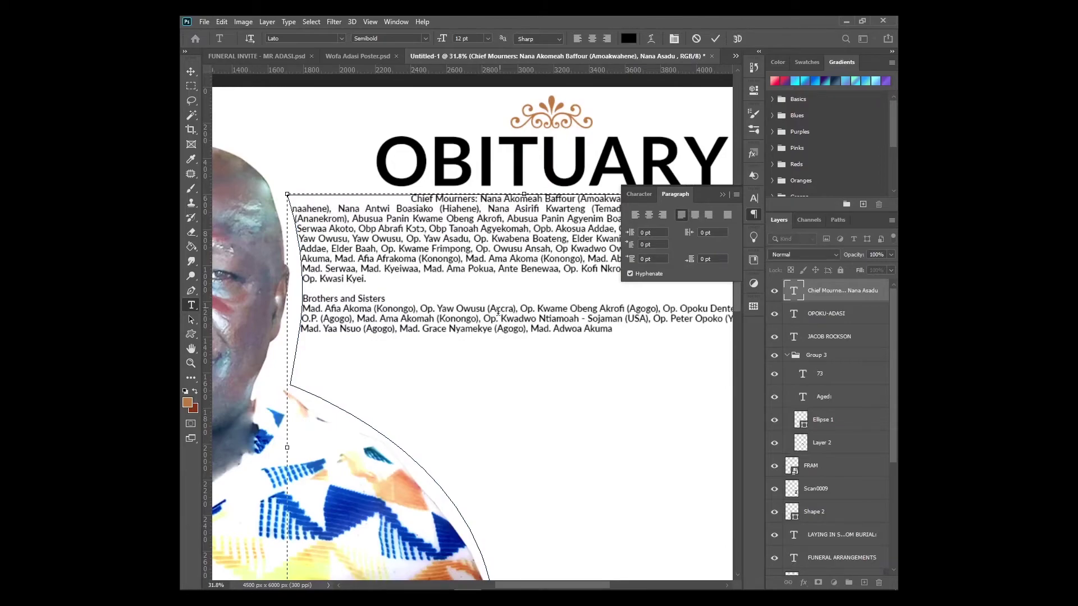
pyautogui.hotkey('alt', 'Tab')
pyautogui.scroll(-3, 533, 281)
pyautogui.moveTo(289, 244); pyautogui.dragTo(768, 276)
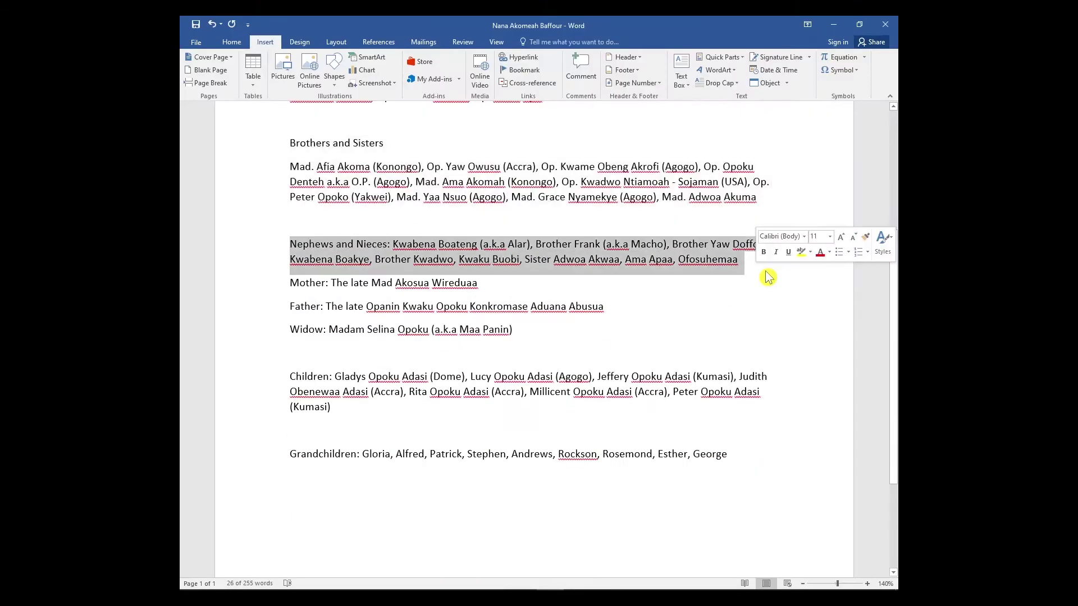
# Add the Mother and Father lines, then the Widow line, to the text box.
pyautogui.hotkey('alt', 'Tab')
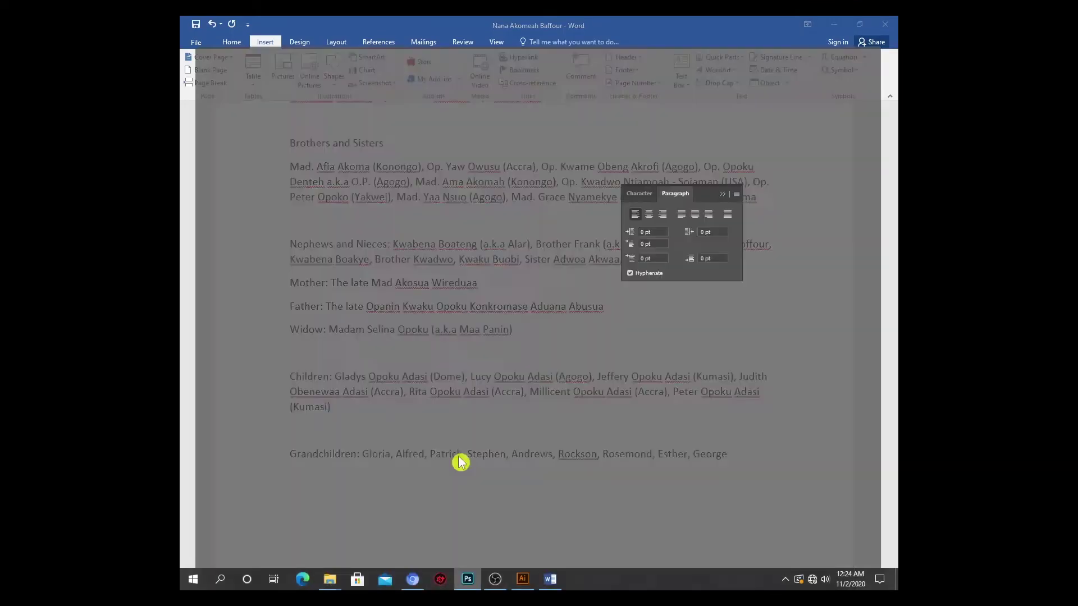
pyautogui.hotkey('ctrl', 'v')
pyautogui.press('Return')
pyautogui.scroll(-1, 621, 348)
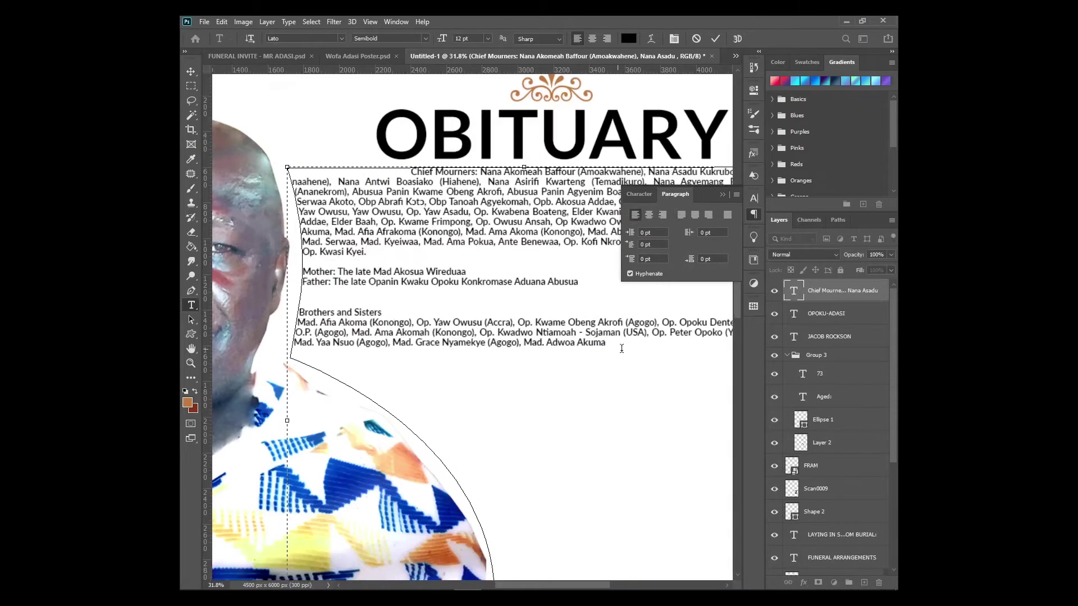
pyautogui.hotkey('alt', 'Tab')
pyautogui.moveTo(289, 330); pyautogui.dragTo(517, 326)
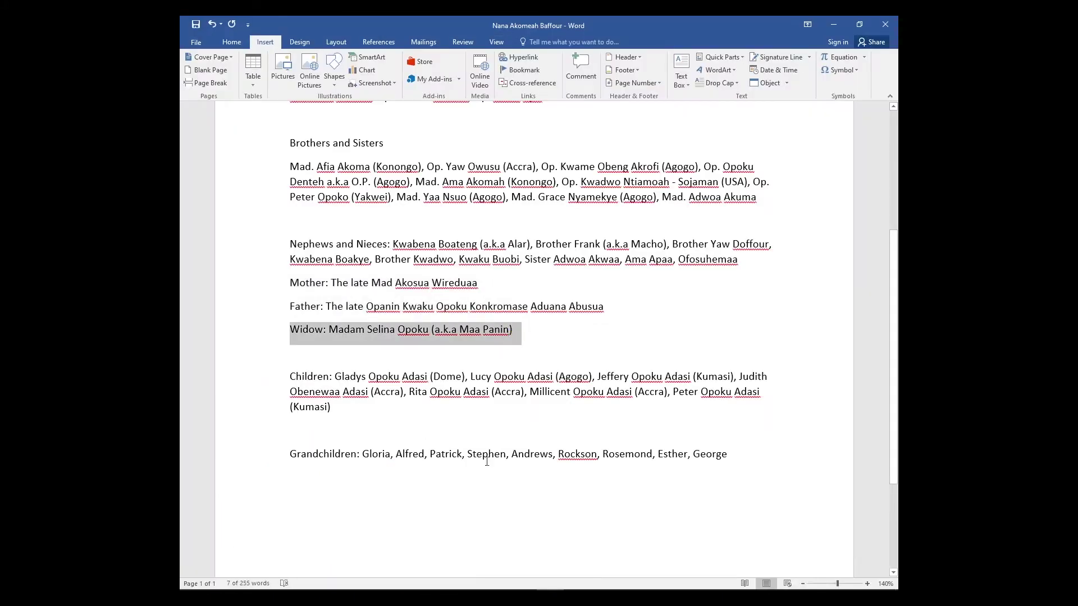
pyautogui.hotkey('alt', 'Tab')
pyautogui.press('Return')
pyautogui.hotkey('ctrl', 'v')
# Copy the Children paragraph from Word and paste it into the text box.
pyautogui.hotkey('alt', 'Tab')
pyautogui.moveTo(290, 244); pyautogui.dragTo(765, 273)
pyautogui.click(401, 260)
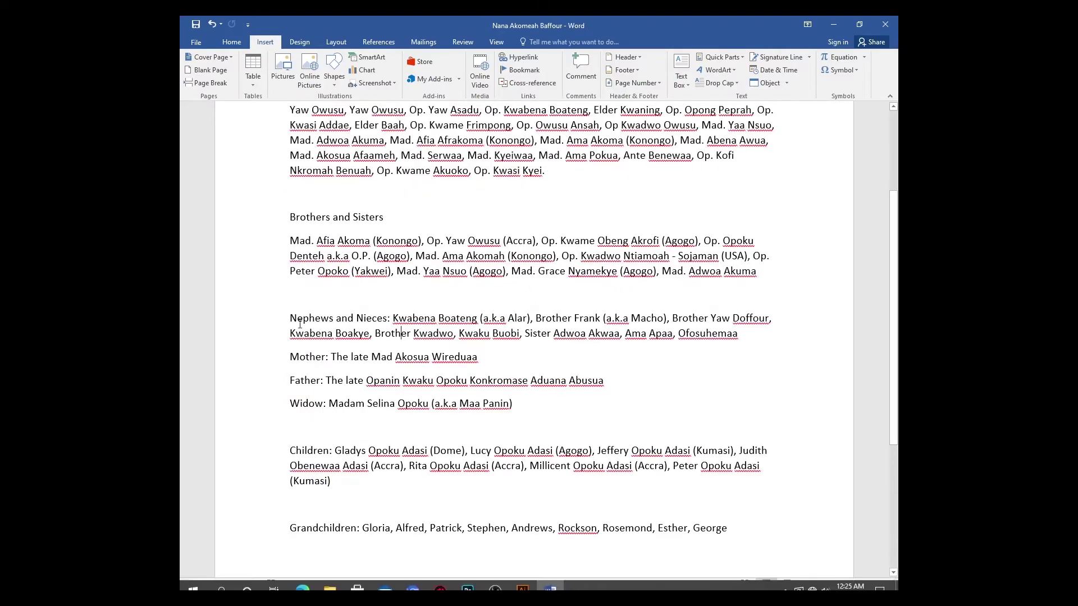
pyautogui.moveTo(289, 375); pyautogui.dragTo(343, 414)
pyautogui.click(471, 580)
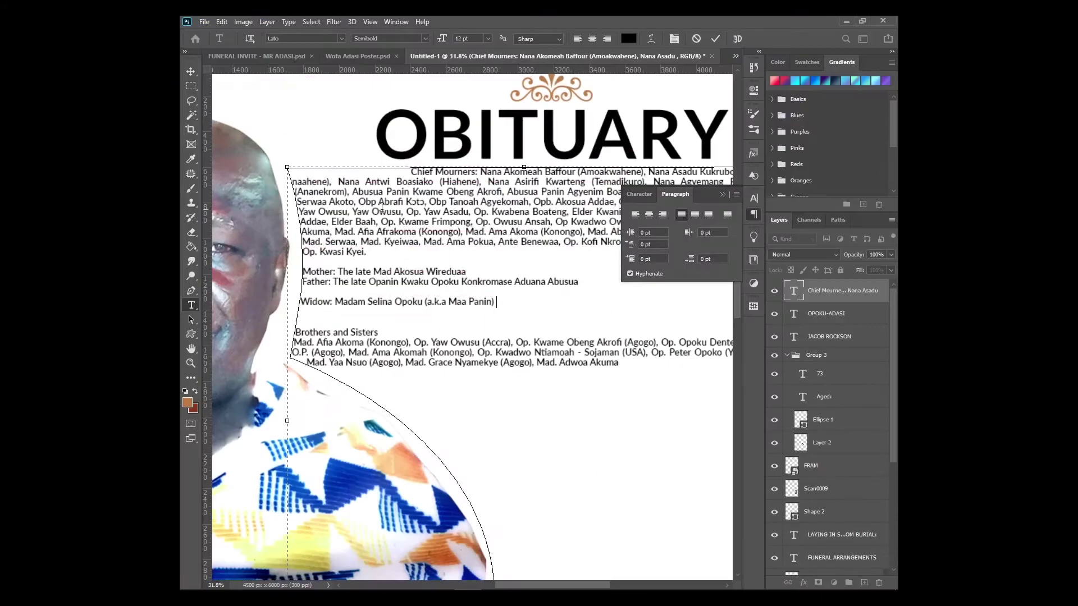
pyautogui.hotkey('ctrl', 'v')
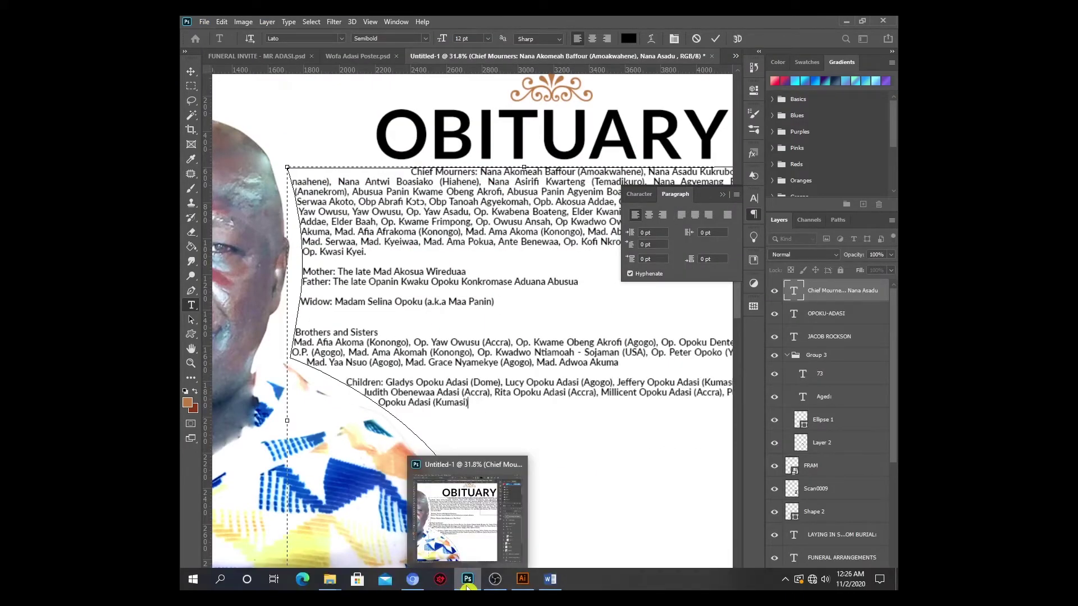
# Insert the Nephews and Nieces paragraph above the Children list.
pyautogui.hotkey('alt', 'Tab')
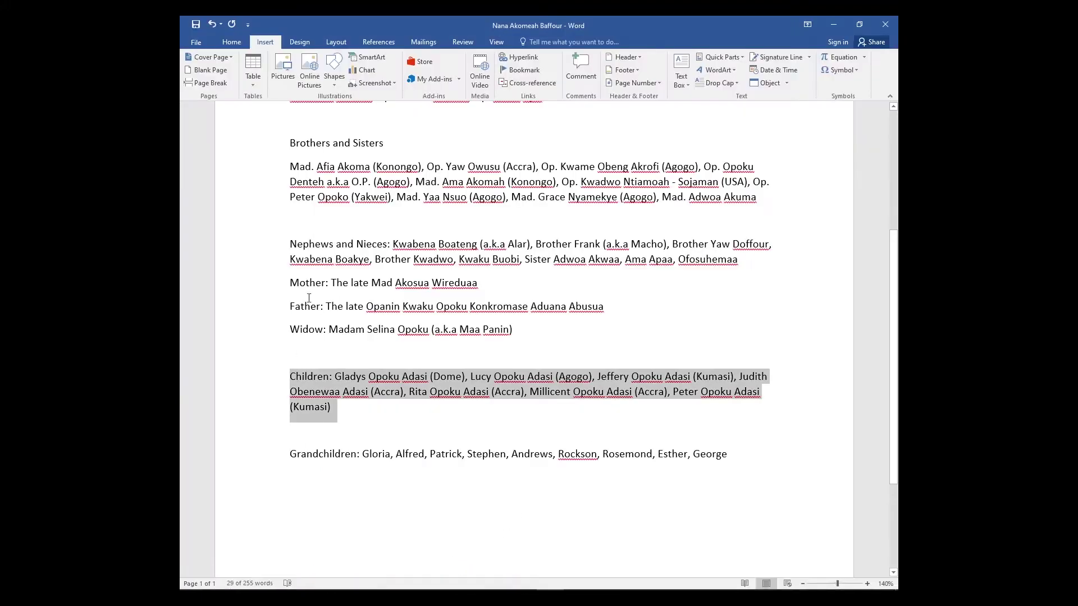
pyautogui.moveTo(289, 244); pyautogui.dragTo(737, 259)
pyautogui.hotkey('ctrl', 'c')
pyautogui.hotkey('alt', 'Tab')
pyautogui.hotkey('ctrl', 'v')
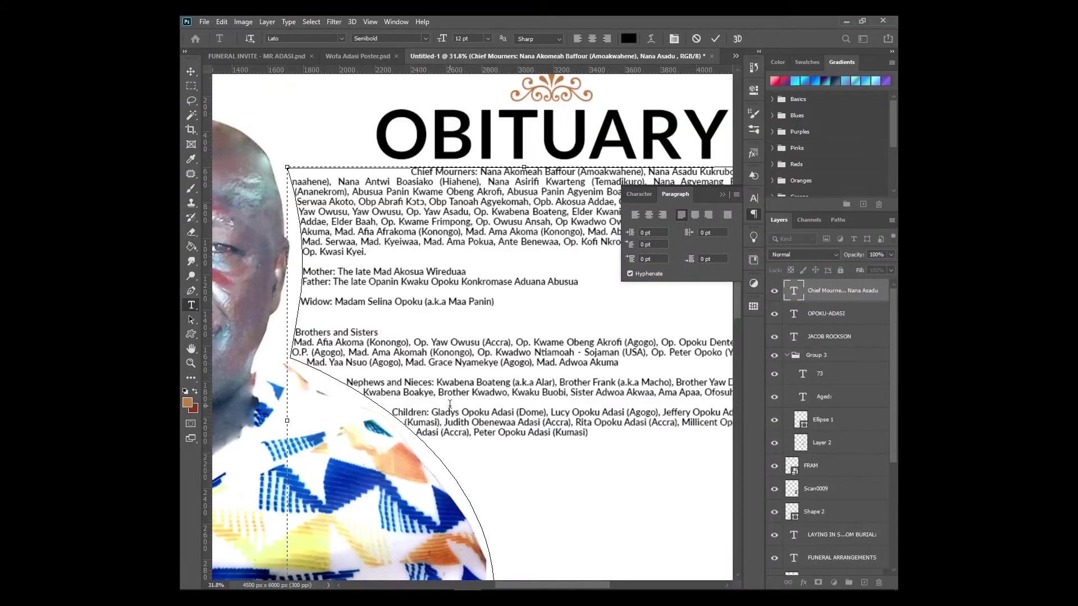
# Enlarge all the obituary text to 18 pt.
pyautogui.scroll(-2, 449, 403)
pyautogui.hotkey('ctrl', 'a')
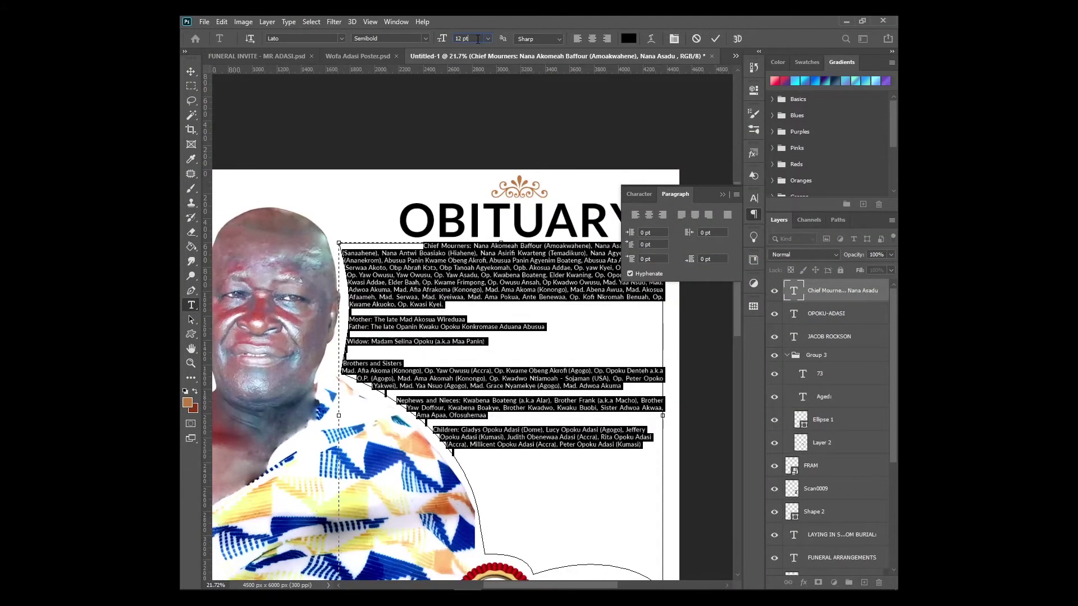
pyautogui.write('18')
pyautogui.press('Return')
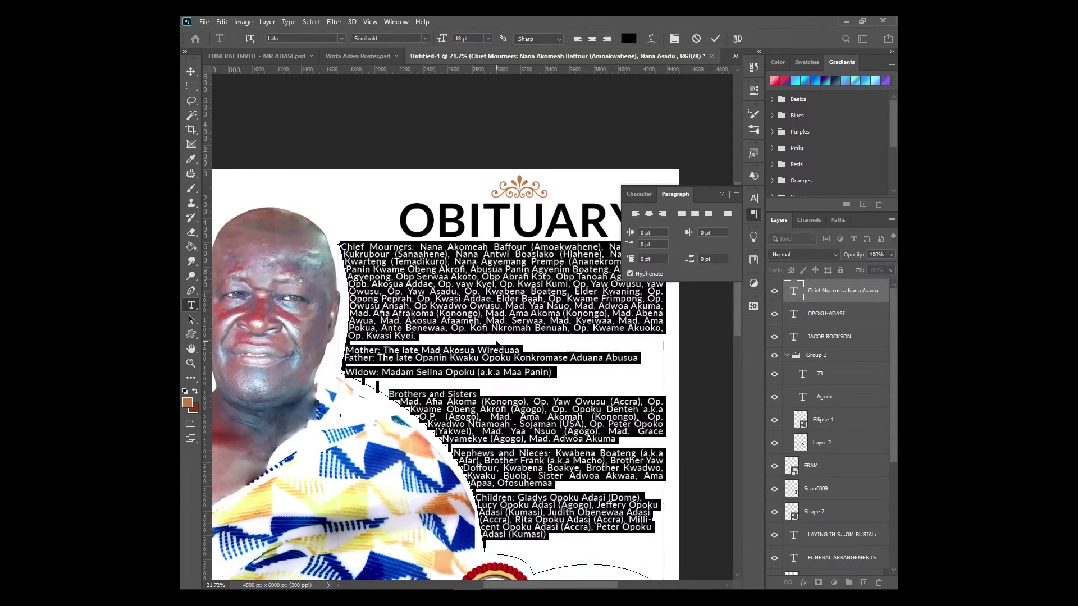
pyautogui.click(551, 581)
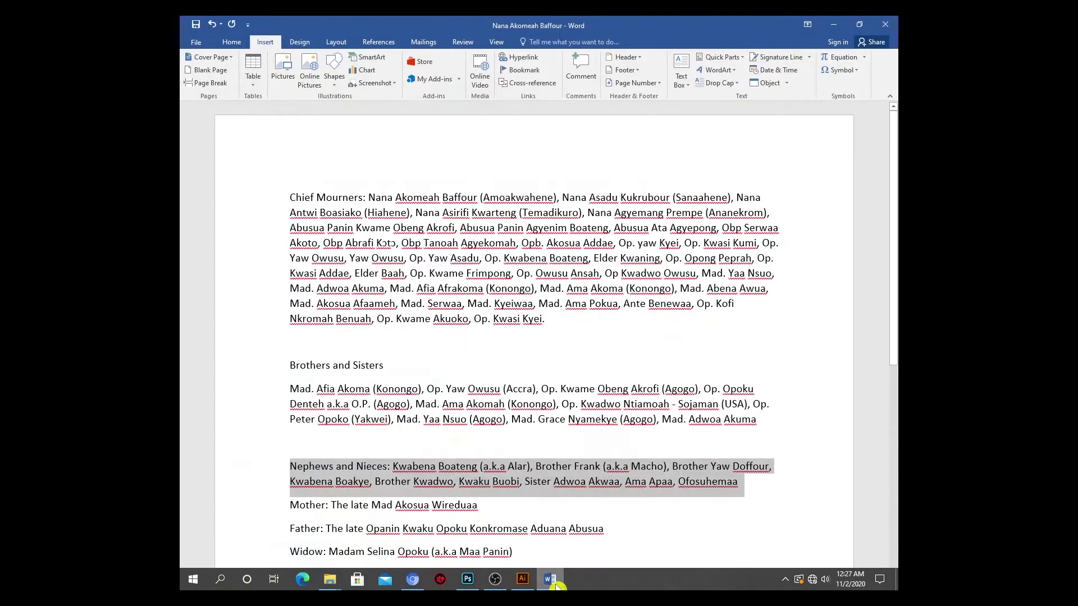
# Copy the Grandchildren paragraph from Word and remove the blank line above Brothers and Sisters.
pyautogui.click(553, 581)
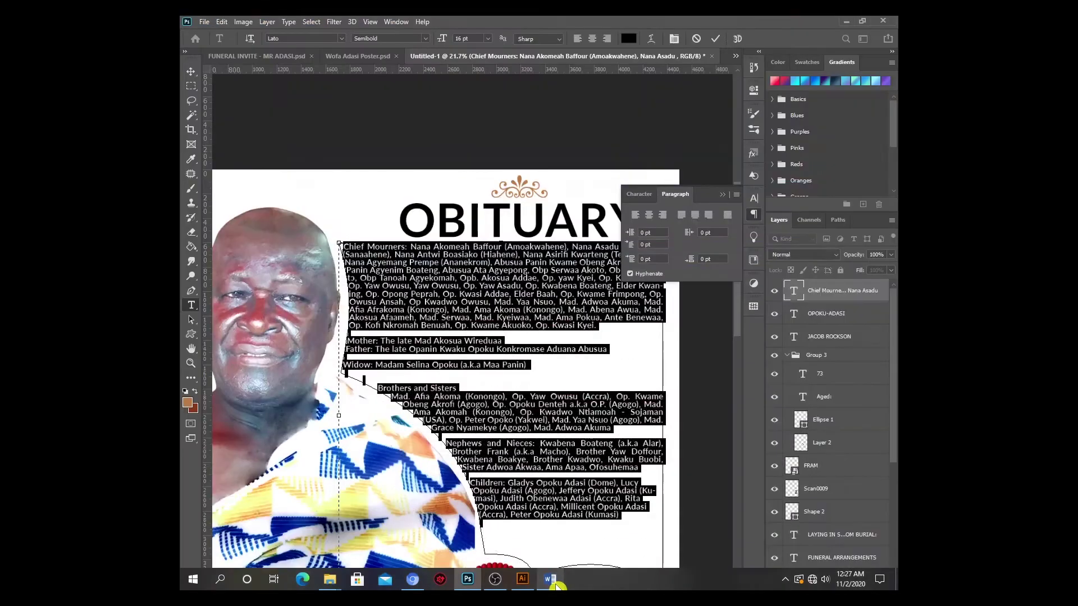
pyautogui.scroll(-3, 357, 535)
pyautogui.tripleClick(357, 528)
pyautogui.hotkey('ctrl', 'c')
pyautogui.hotkey('alt', 'Tab')
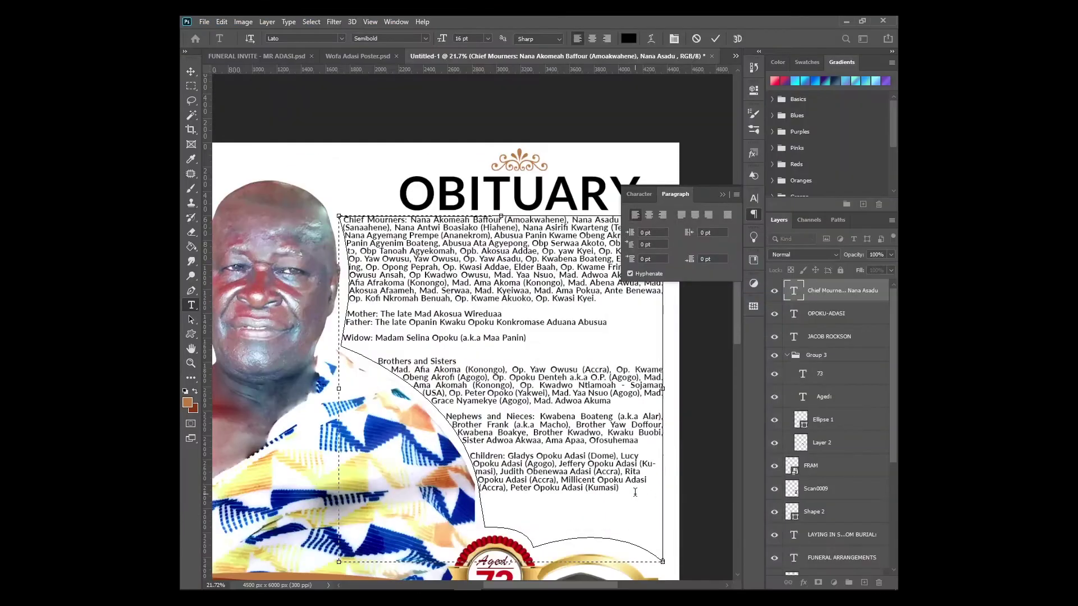
pyautogui.click(432, 348)
pyautogui.press('BackSpace')
pyautogui.scroll(3, 405, 227)
# Make the Chief Mourners label red, all capitals and heavy.
pyautogui.moveTo(409, 212); pyautogui.dragTo(259, 212)
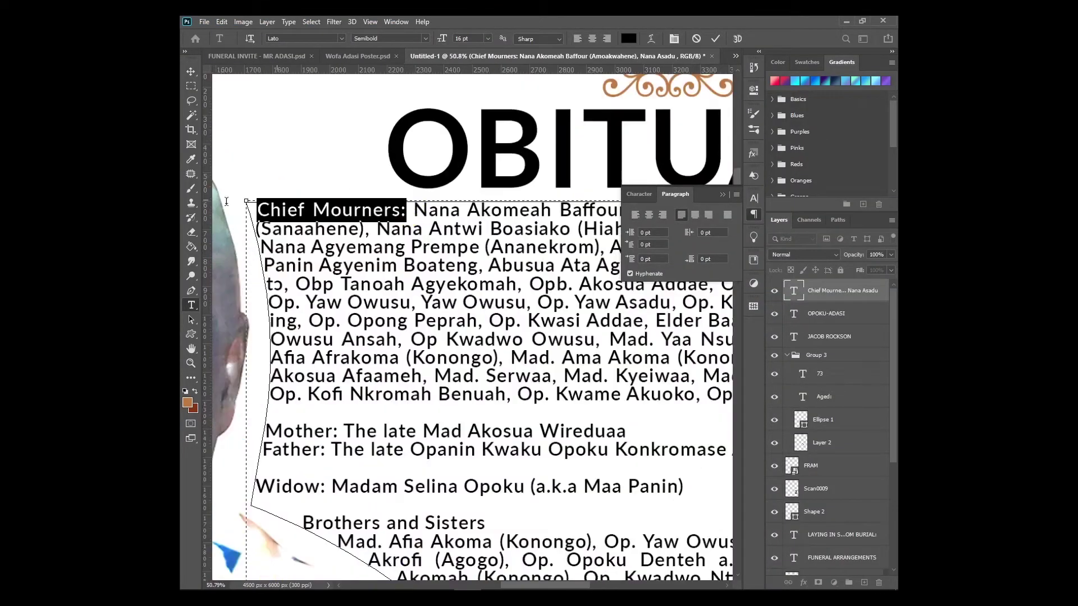
pyautogui.click(639, 194)
pyautogui.click(661, 276)
pyautogui.click(724, 262)
pyautogui.press('Return')
pyautogui.scroll(-1, 472, 337)
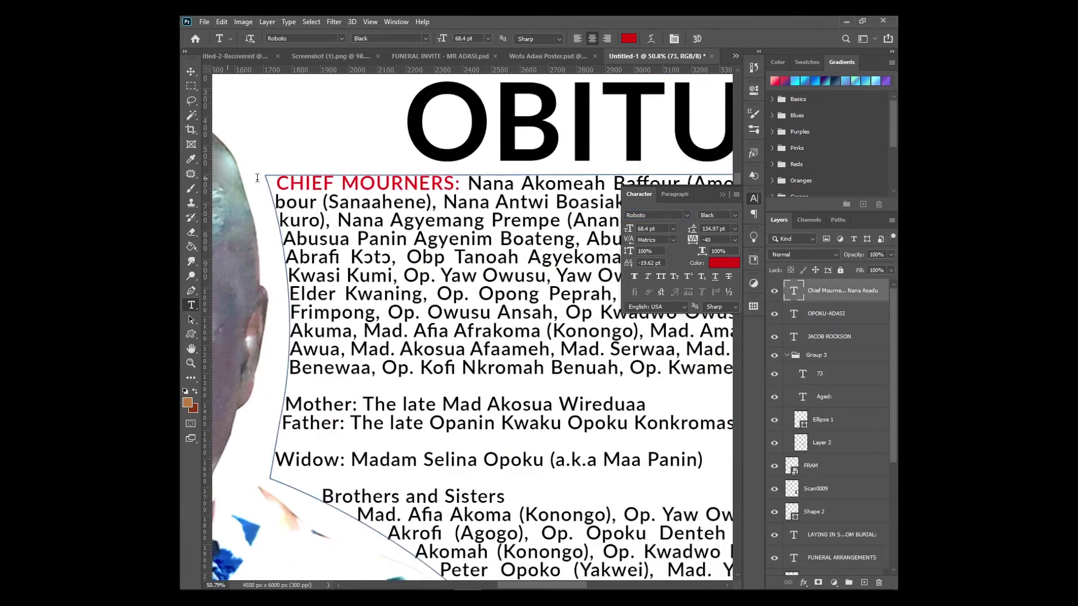
pyautogui.click(734, 215)
pyautogui.click(724, 337)
# Colour the Mother label red.
pyautogui.scroll(-3, 472, 281)
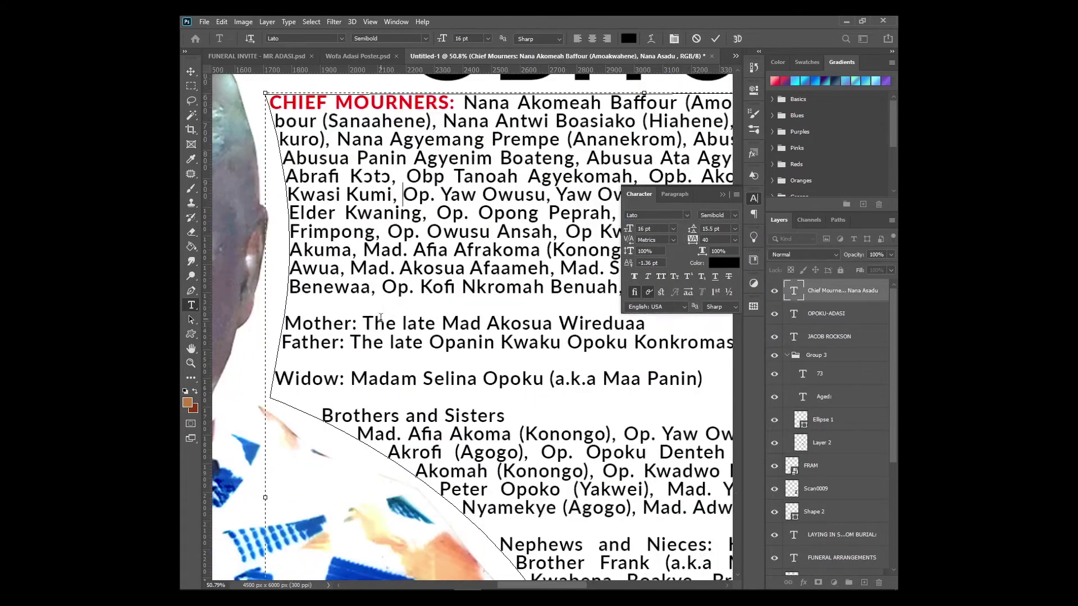
pyautogui.moveTo(359, 323); pyautogui.dragTo(283, 324)
pyautogui.click(723, 262)
pyautogui.click(360, 102)
pyautogui.press('Return')
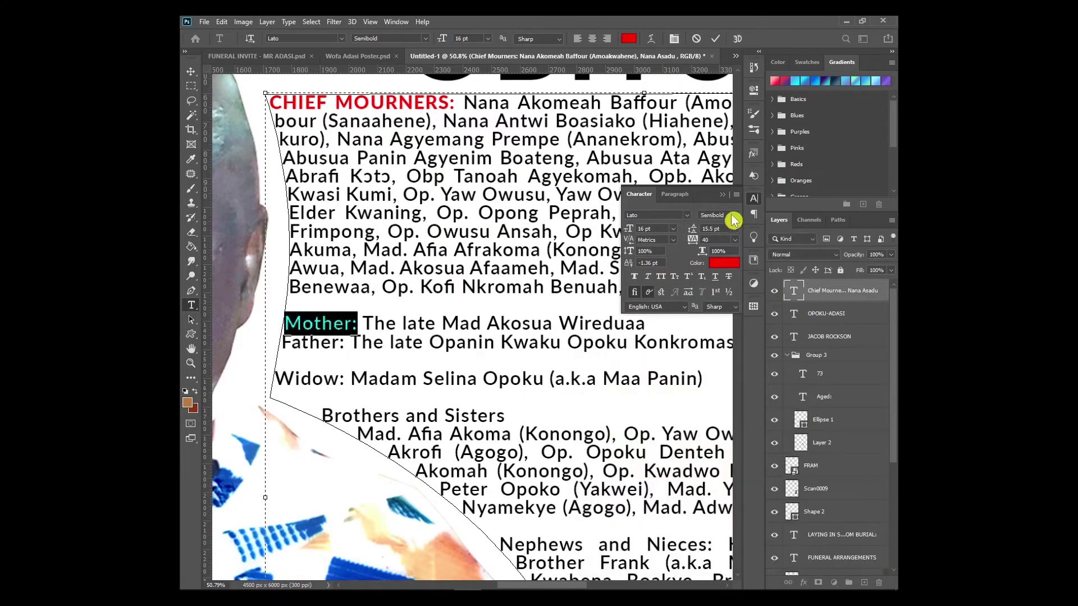
# Select the Father and WIDOW labels in the family list.
pyautogui.scroll(-1, 472, 281)
pyautogui.moveTo(362, 306); pyautogui.dragTo(200, 307)
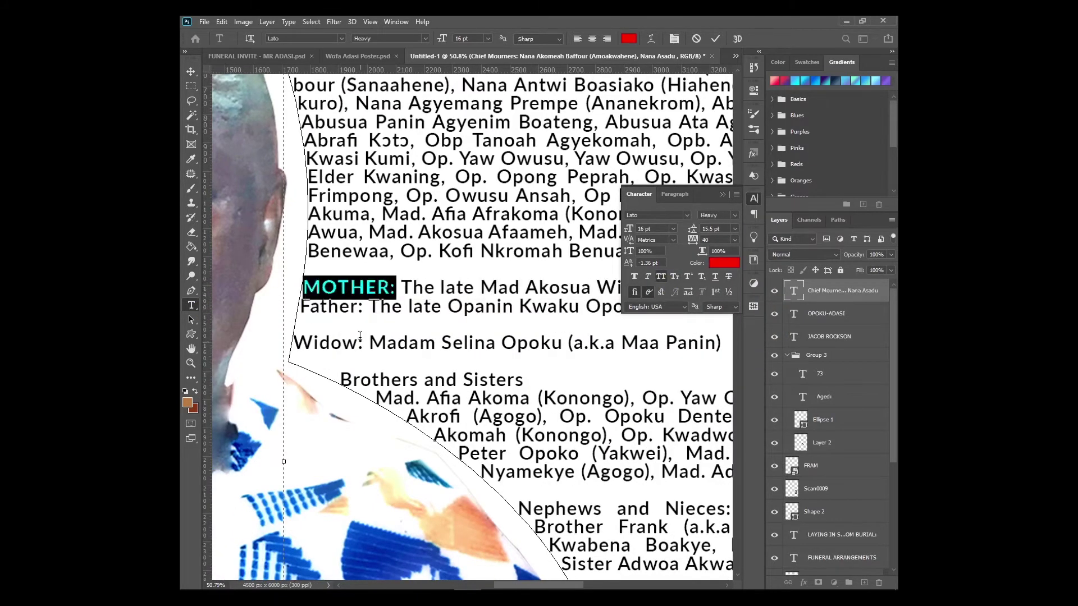
pyautogui.hscroll(-3, 383, 309)
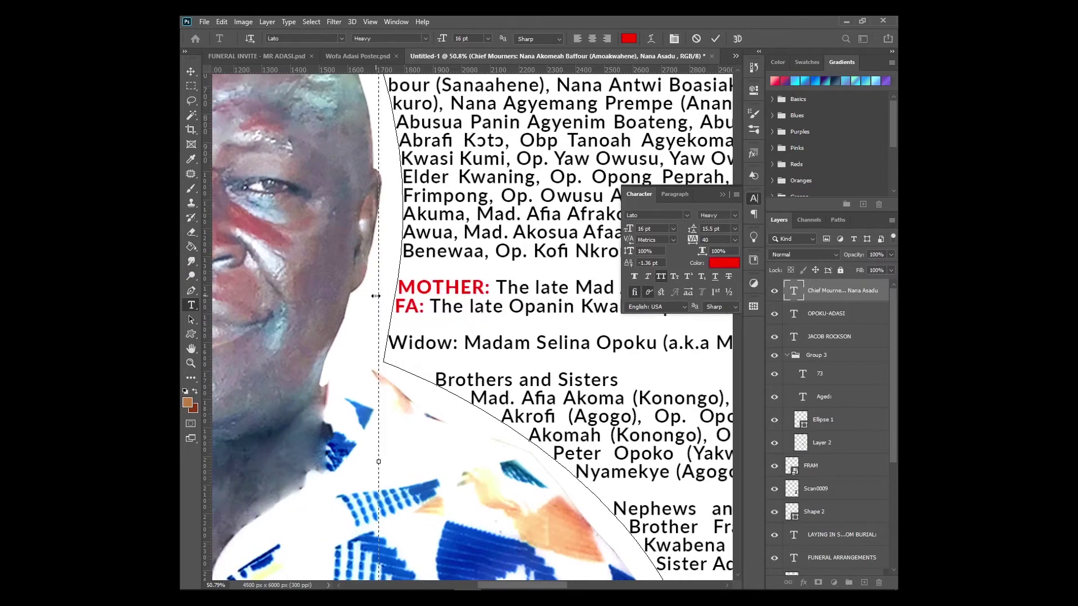
pyautogui.scroll(-1, 415, 298)
pyautogui.doubleClick(443, 299)
pyautogui.write('IDOW')
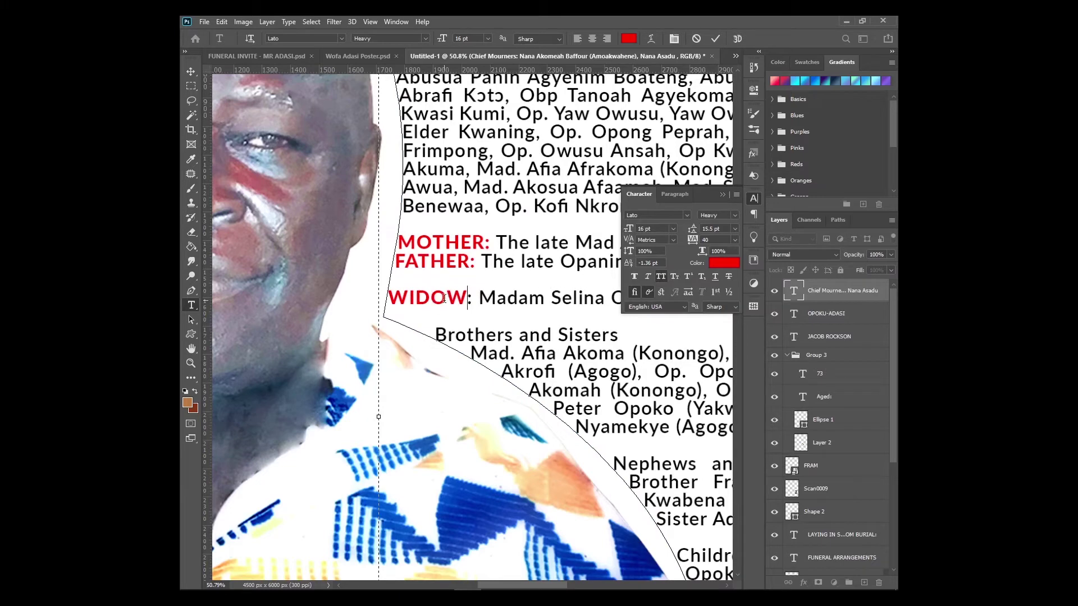
pyautogui.scroll(-1, 443, 298)
pyautogui.click(471, 289)
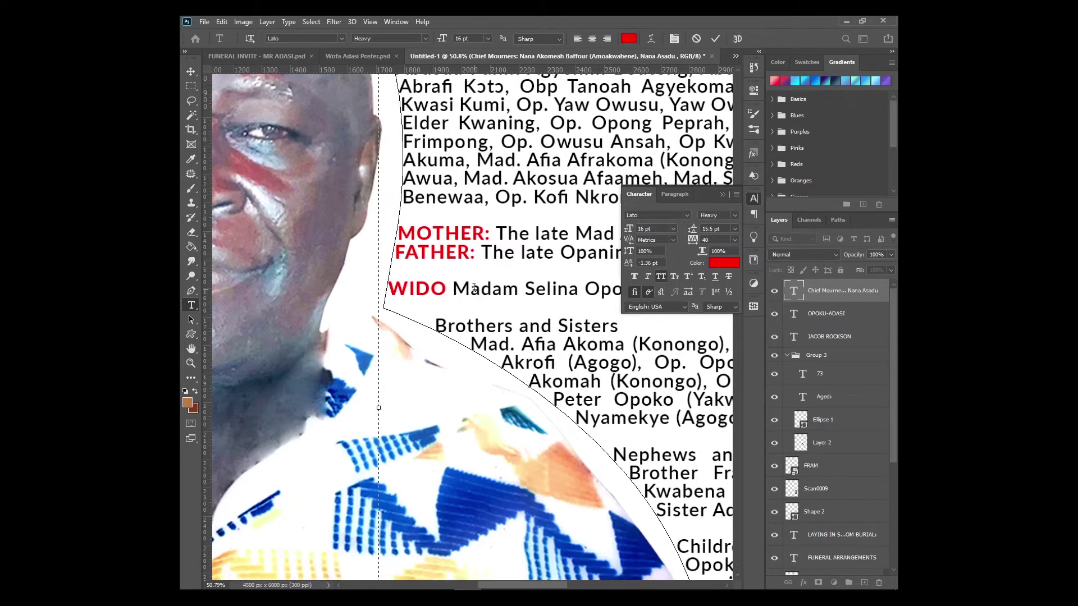
pyautogui.scroll(-1, 505, 275)
pyautogui.hscroll(3, 506, 229)
# Make the Brothers and Sisters heading heavy, red and all capitals.
pyautogui.moveTo(418, 296); pyautogui.dragTo(236, 296)
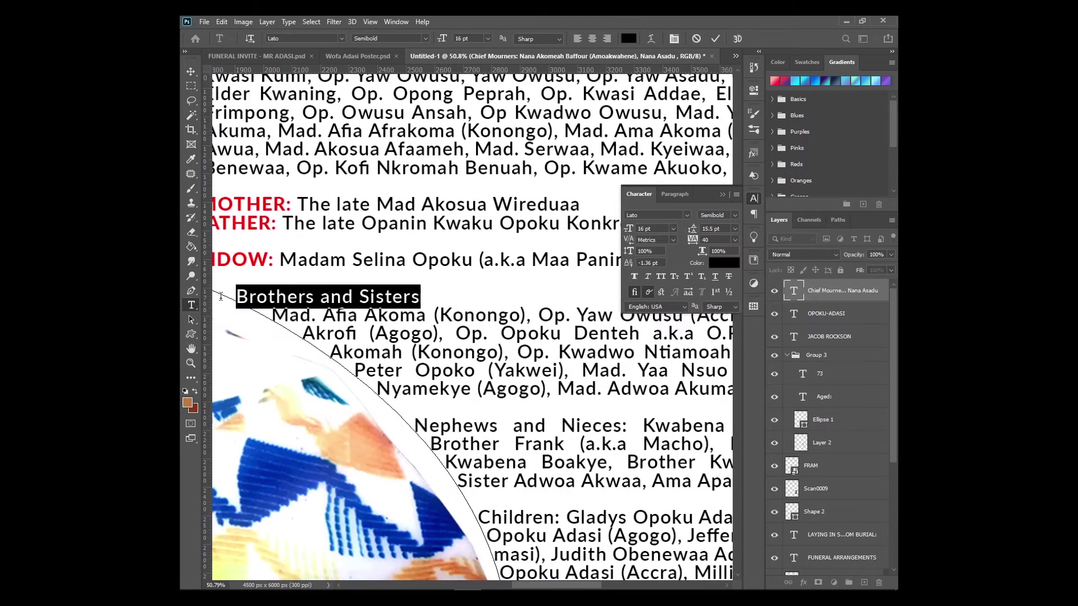
pyautogui.click(718, 215)
pyautogui.click(741, 289)
pyautogui.click(724, 262)
pyautogui.press('Return')
pyautogui.hotkey('ctrl', 'shift', 'k')
# Add a semicolon after the heading and join the brothers list onto its line.
pyautogui.click(486, 298)
pyautogui.write(';')
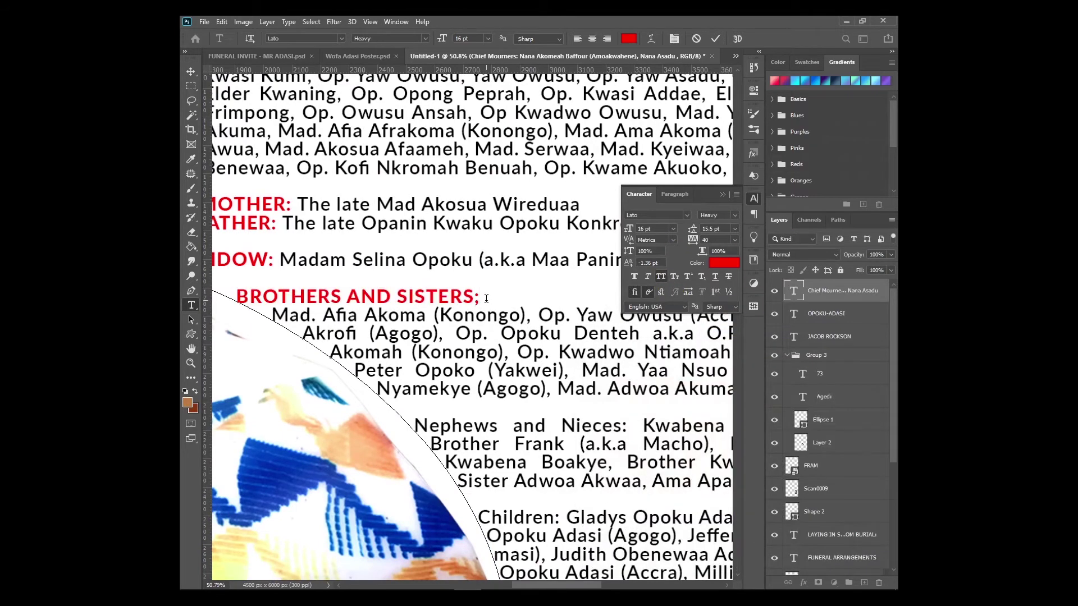
pyautogui.scroll(-3, 449, 305)
pyautogui.press('Delete')
pyautogui.scroll(2, 467, 319)
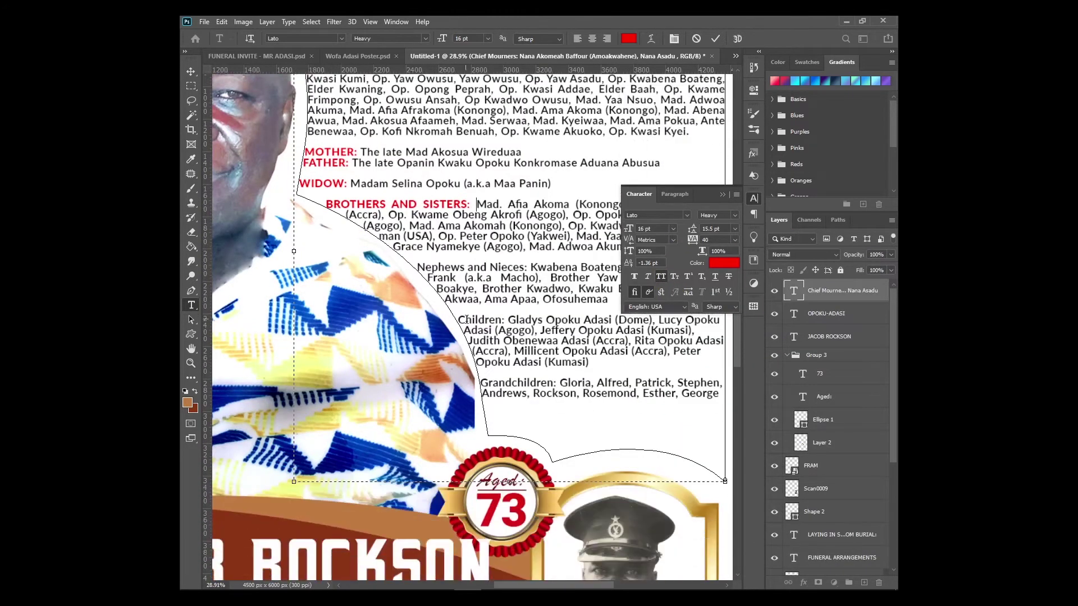
pyautogui.hotkey('ctrl', 'v')
pyautogui.hotkey('ctrl', 'z')
# Retype the pasted red label as 'Children'.
pyautogui.doubleClick(480, 319)
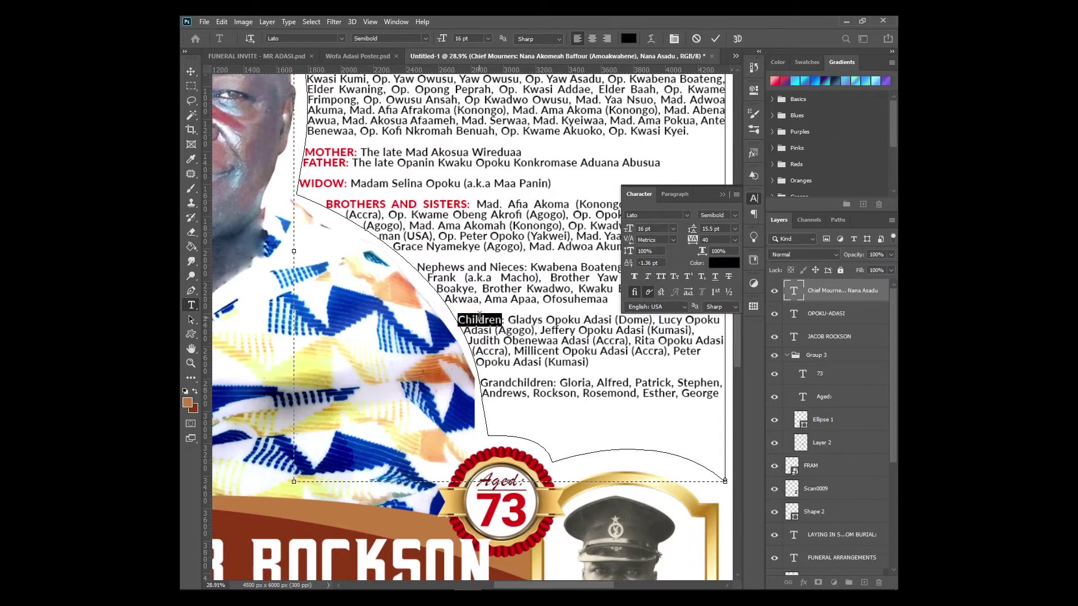
pyautogui.doubleClick(483, 320)
pyautogui.write('Childre')
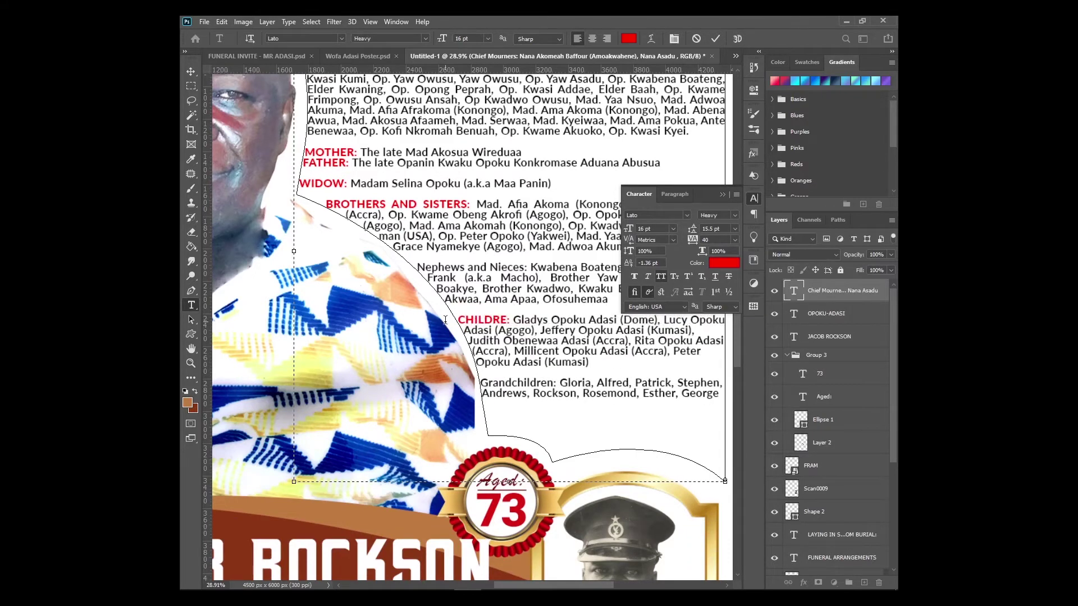
pyautogui.write('n')
pyautogui.moveTo(516, 320); pyautogui.dragTo(521, 320)
# Paste a red label in place of Grandchildren and finish editing the family list.
pyautogui.scroll(-3, 521, 320)
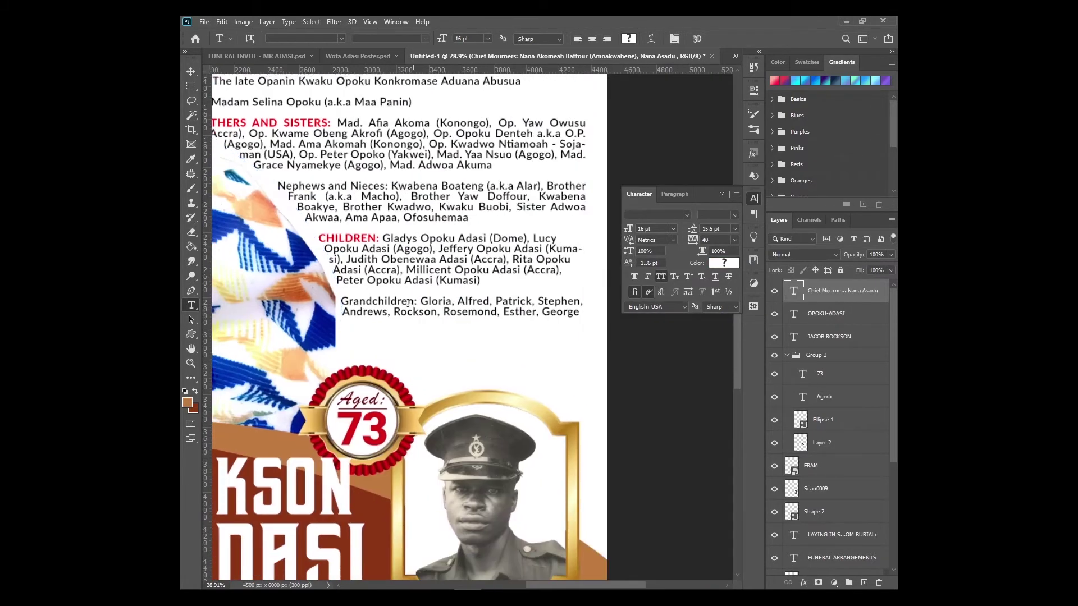
pyautogui.doubleClick(359, 302)
pyautogui.hotkey('ctrl', 'v')
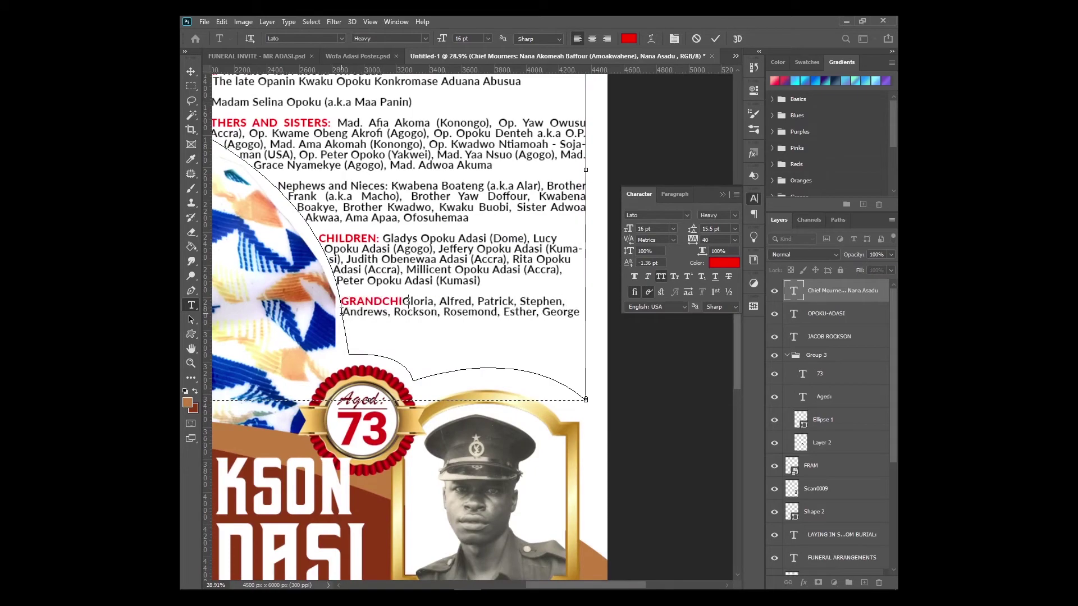
pyautogui.hotkey('ctrl', '0')
pyautogui.press('Escape')
# Scale the OBITUARY heading down slightly and apply the transform.
pyautogui.press('v')
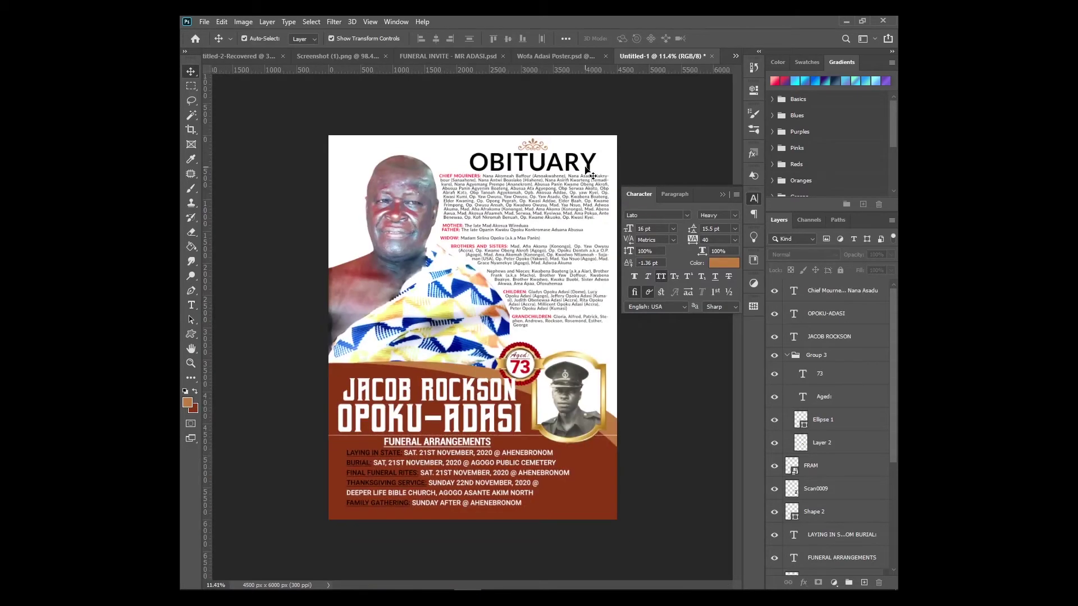
pyautogui.scroll(5, 541, 168)
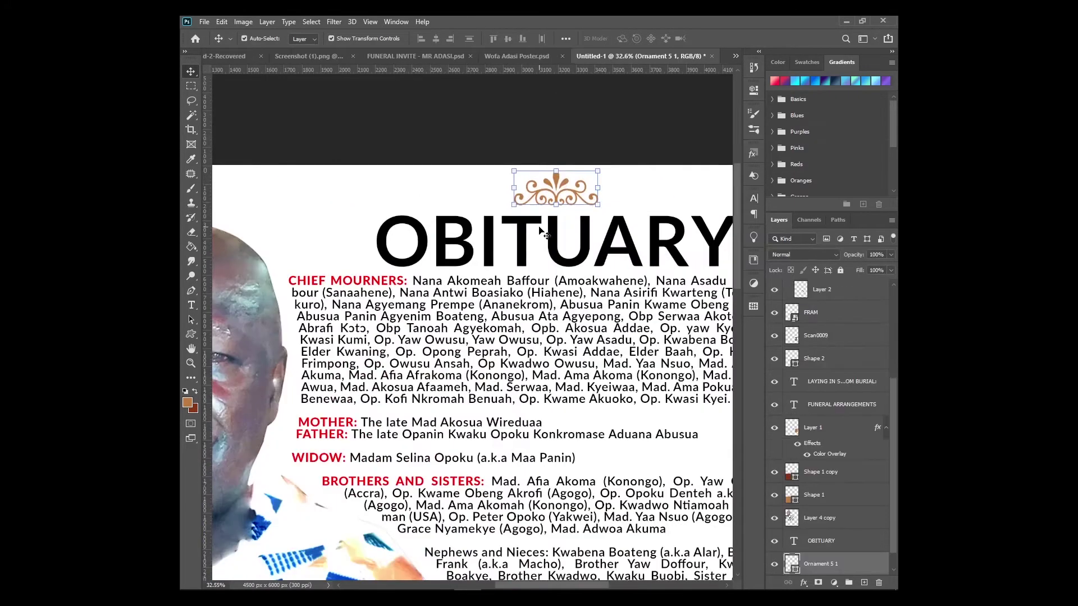
pyautogui.click(565, 250)
pyautogui.scroll(-1, 565, 249)
pyautogui.moveTo(707, 251); pyautogui.dragTo(676, 232)
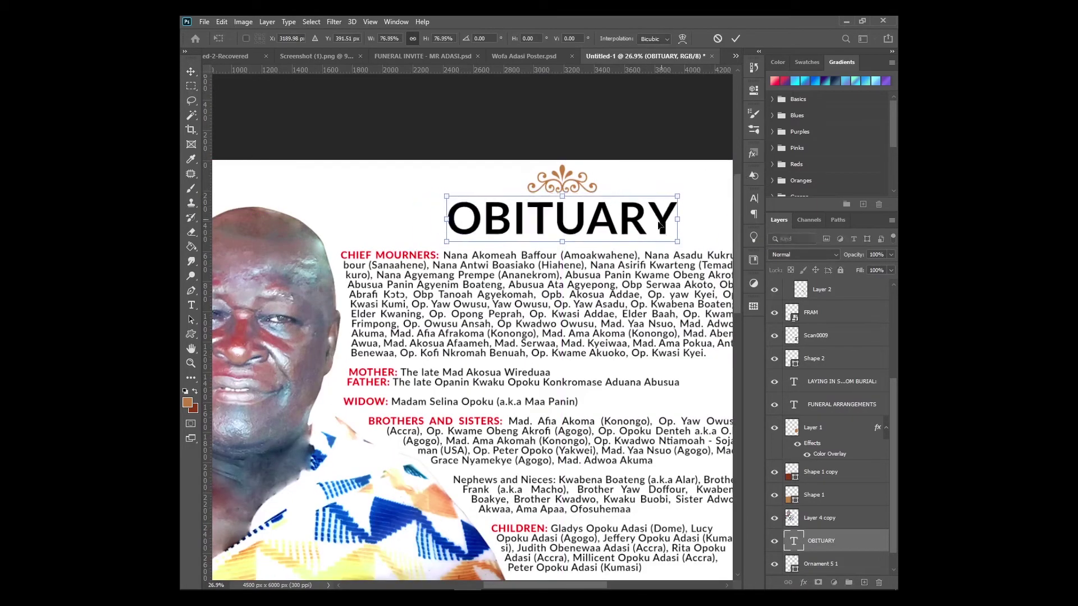
pyautogui.press('Return')
pyautogui.scroll(-3, 698, 318)
pyautogui.click(699, 319)
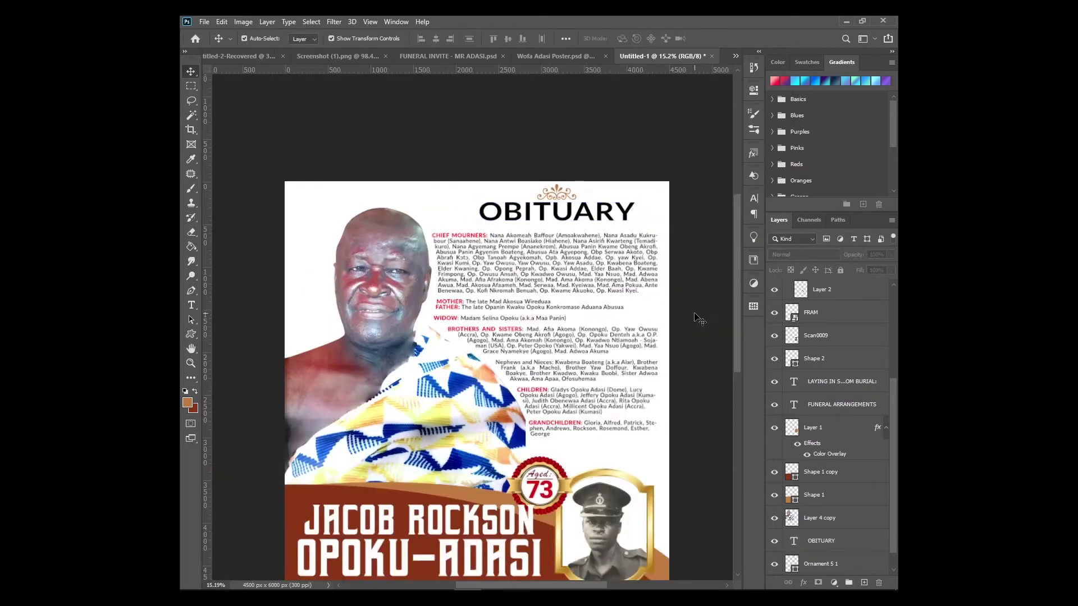
# Warm Shape 1's bottom band to orange-brown and save the poster as mr adasi.psd.
pyautogui.scroll(-3, 699, 319)
pyautogui.scroll(2, 615, 443)
pyautogui.doubleClick(791, 494)
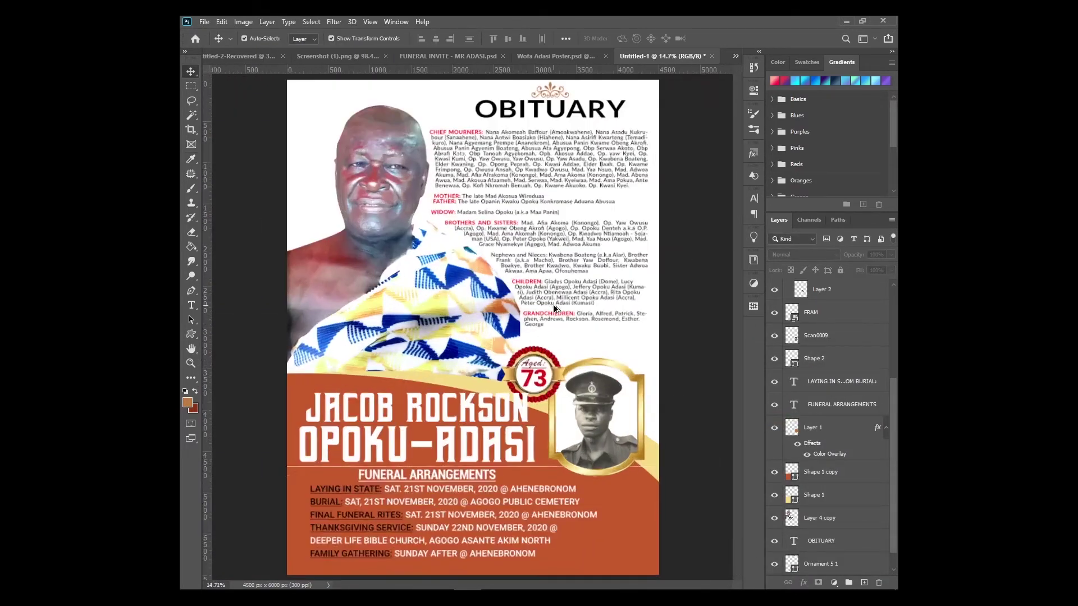
pyautogui.scroll(-1, 553, 308)
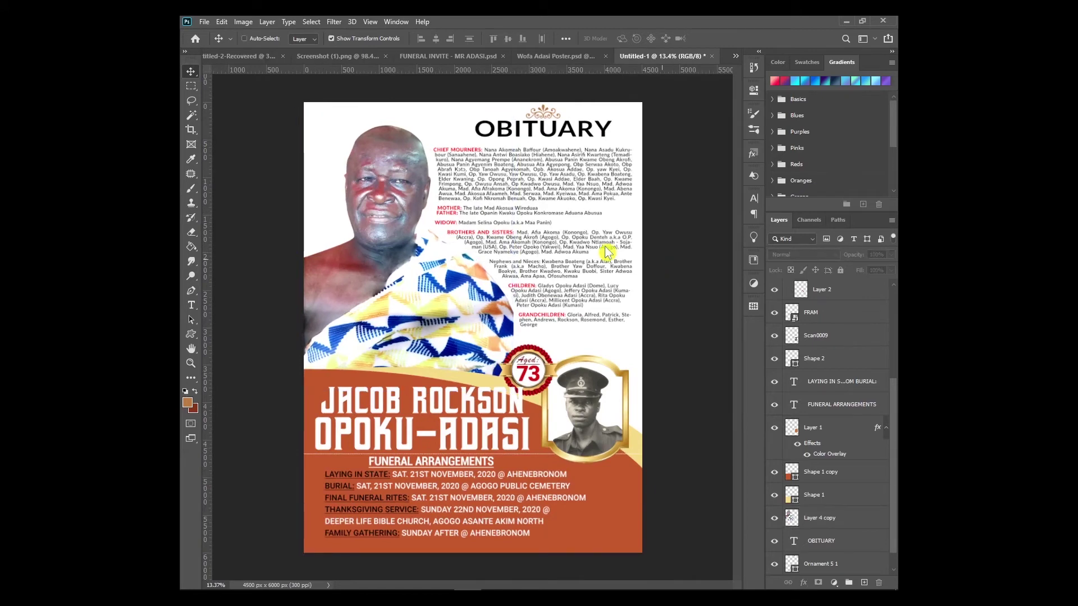
pyautogui.hotkey('ctrl', 's')
pyautogui.press('Return')
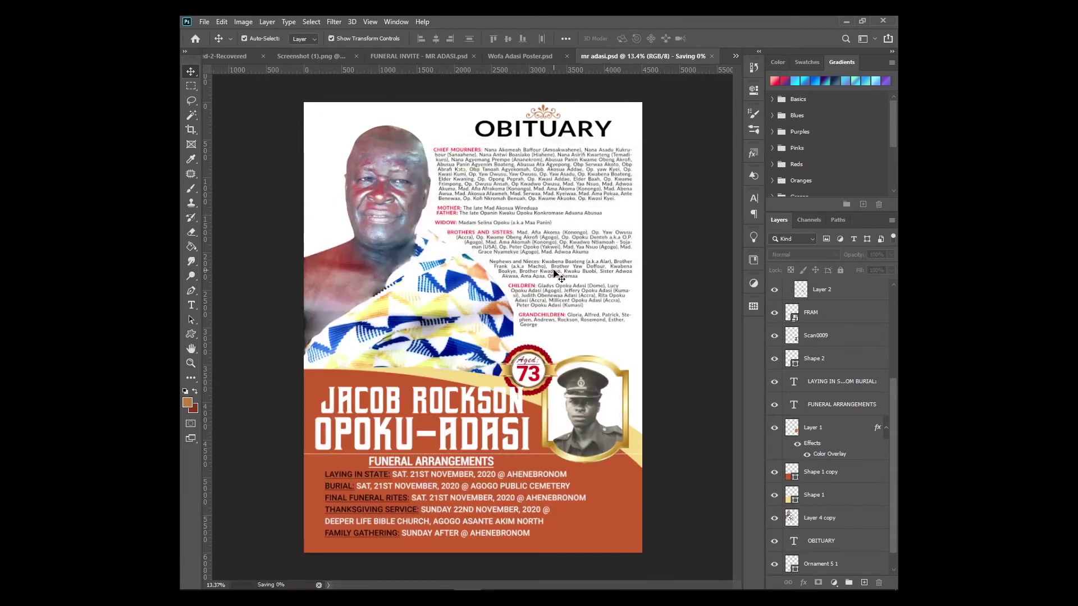
# Enlarge the funeral arrangements text to 30 pt and reposition the block within the band.
pyautogui.scroll(2, 397, 510)
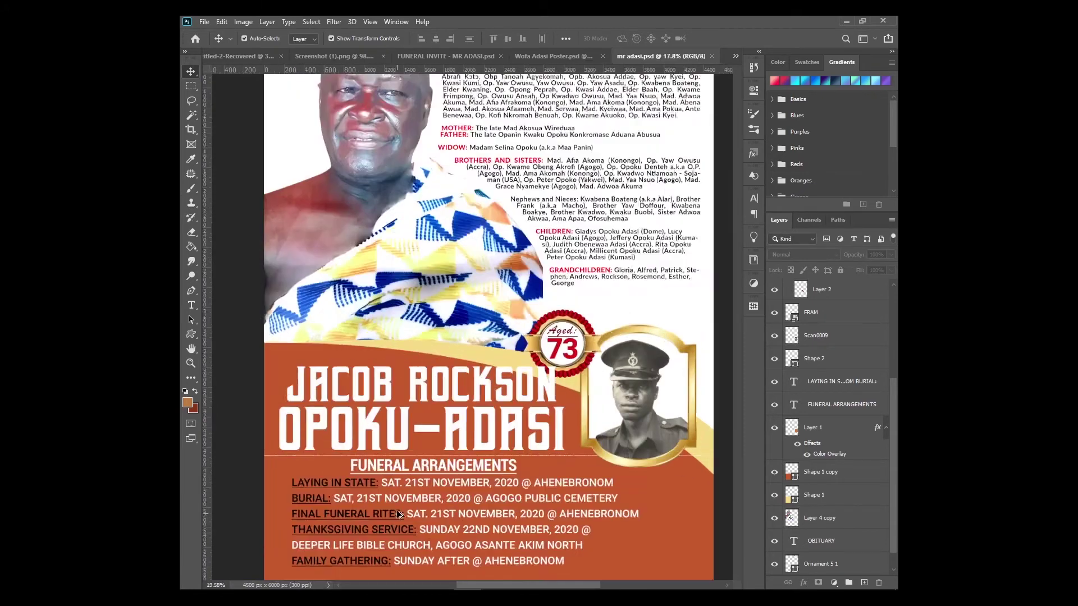
pyautogui.click(410, 359)
pyautogui.hotkey('ctrl', 't')
pyautogui.hotkey('ctrl', '0')
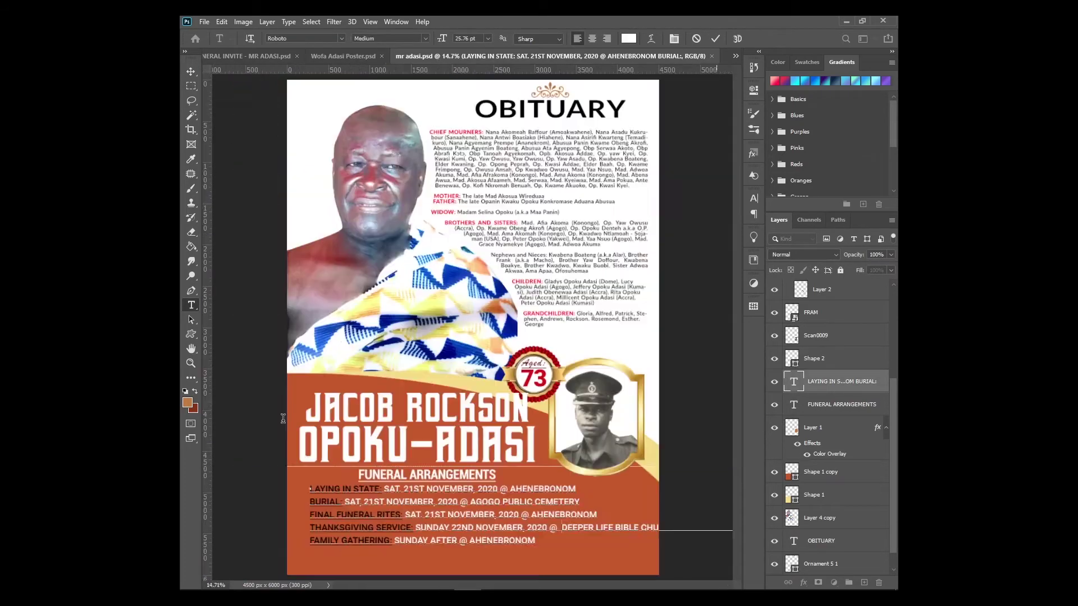
pyautogui.click(455, 508)
pyautogui.hotkey('ctrl', 'a')
pyautogui.click(487, 38)
pyautogui.click(474, 155)
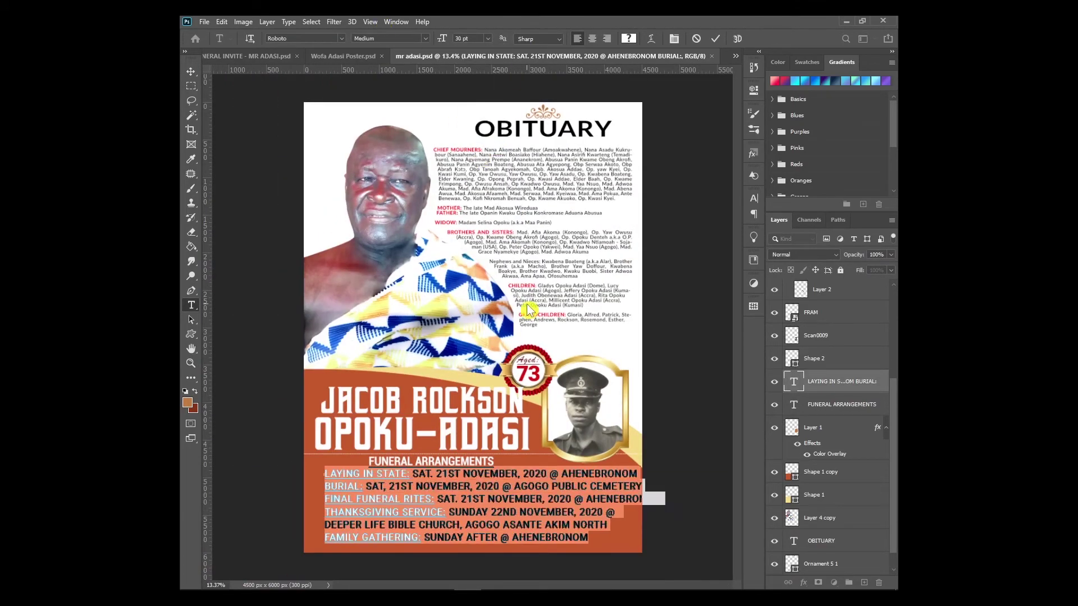
pyautogui.click(715, 38)
pyautogui.press('v')
pyautogui.moveTo(497, 425); pyautogui.dragTo(499, 452)
# Colour the LAYING IN STATE label yellow.
pyautogui.scroll(-1, 448, 466)
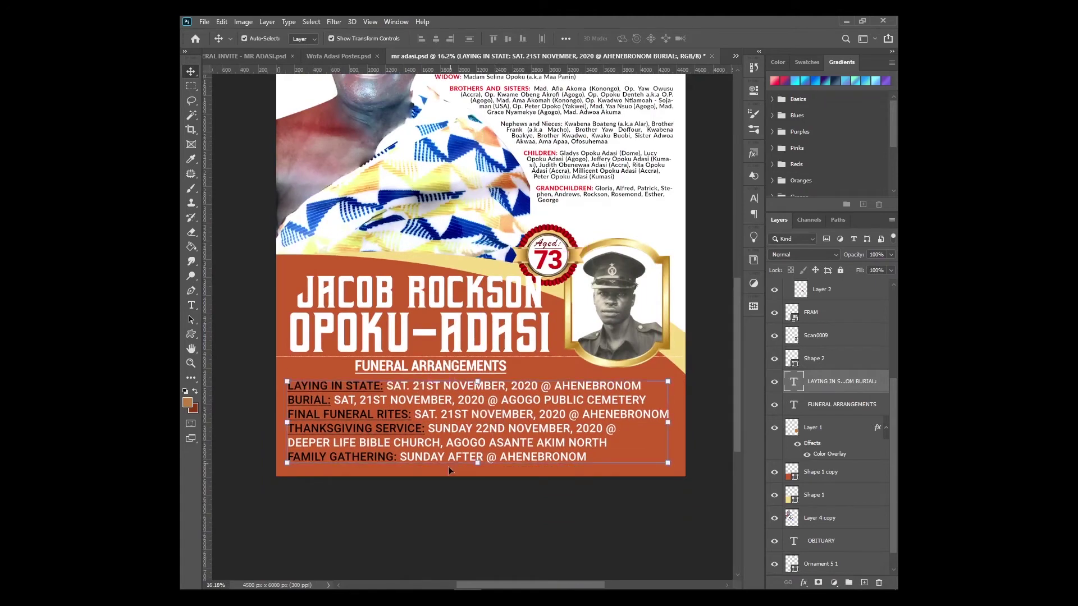
pyautogui.click(418, 334)
pyautogui.scroll(1, 474, 432)
pyautogui.doubleClick(474, 432)
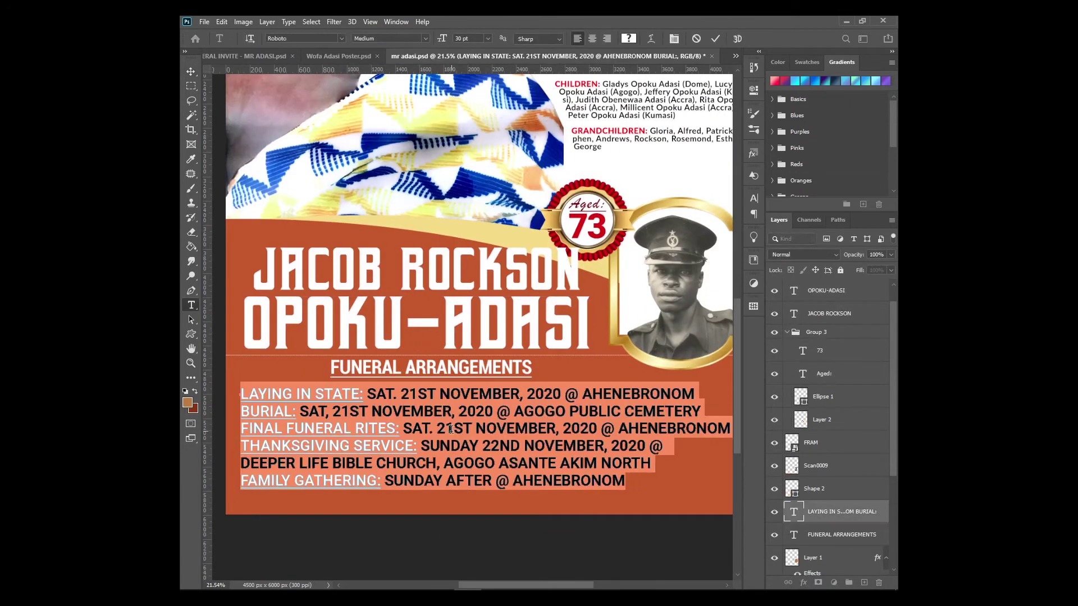
pyautogui.scroll(-1, 365, 393)
pyautogui.moveTo(363, 366); pyautogui.dragTo(206, 365)
pyautogui.click(754, 198)
pyautogui.click(724, 263)
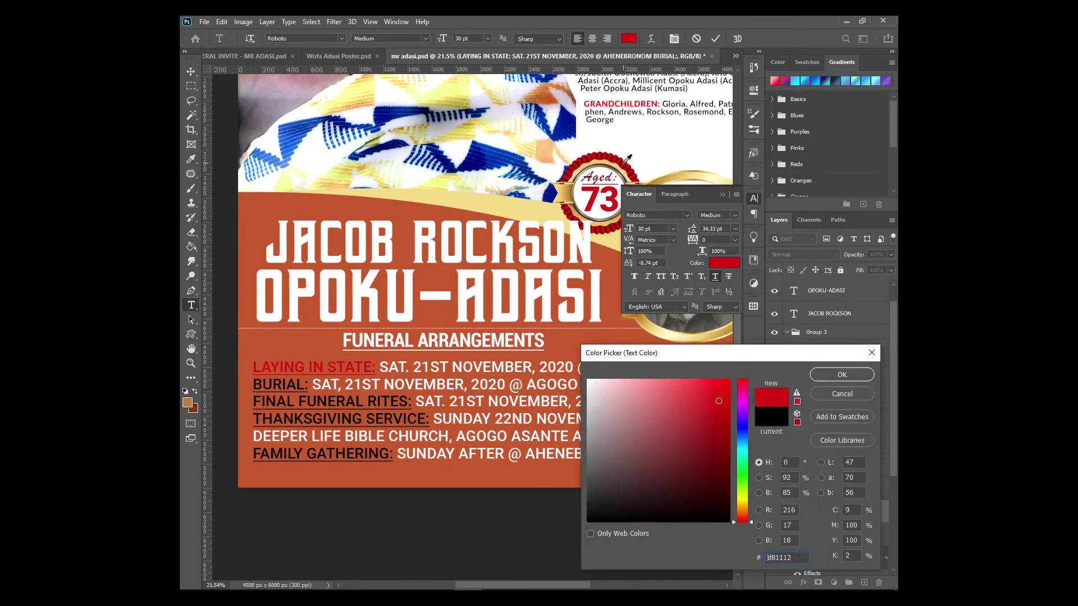
pyautogui.moveTo(629, 161); pyautogui.dragTo(501, 201)
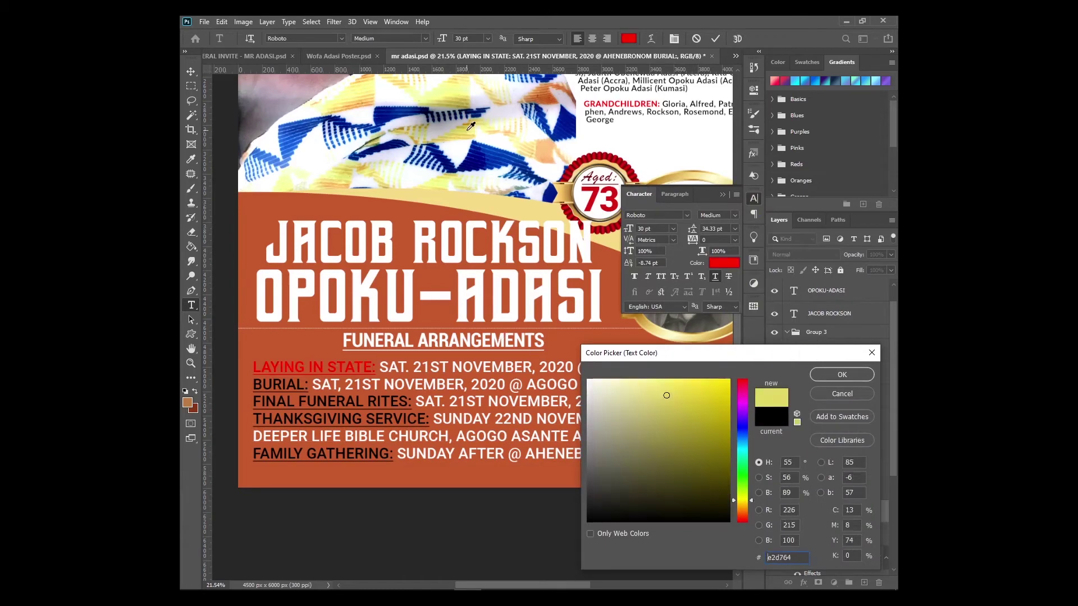
pyautogui.click(443, 101)
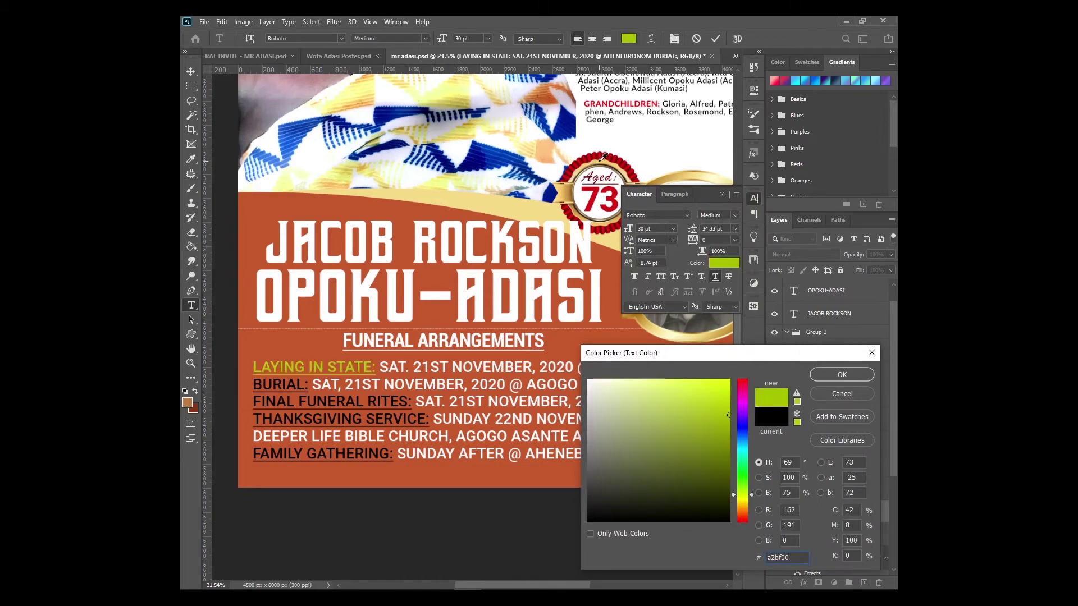
pyautogui.press('Return')
# Apply LAYING IN STATE's sampled yellow to the BURIAL and FINAL FUNERAL RITES labels.
pyautogui.moveTo(252, 367); pyautogui.dragTo(308, 384)
pyautogui.click(724, 263)
pyautogui.hotkey('ctrl', '+')
pyautogui.hotkey('ctrl', '+')
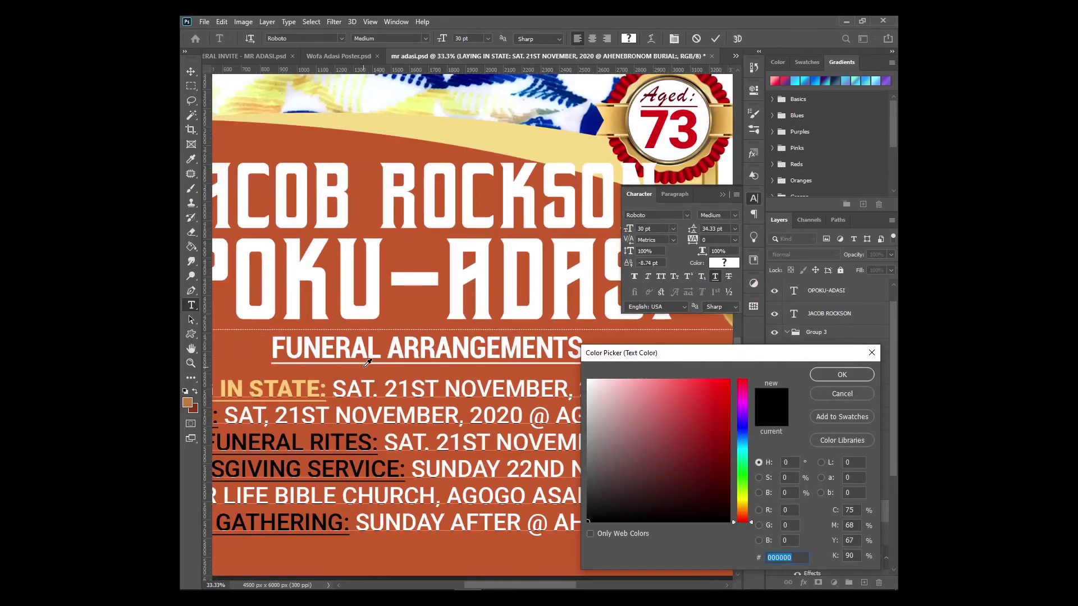
pyautogui.moveTo(498, 587); pyautogui.dragTo(459, 587)
pyautogui.click(500, 387)
pyautogui.press('Return')
pyautogui.moveTo(315, 442); pyautogui.dragTo(562, 442)
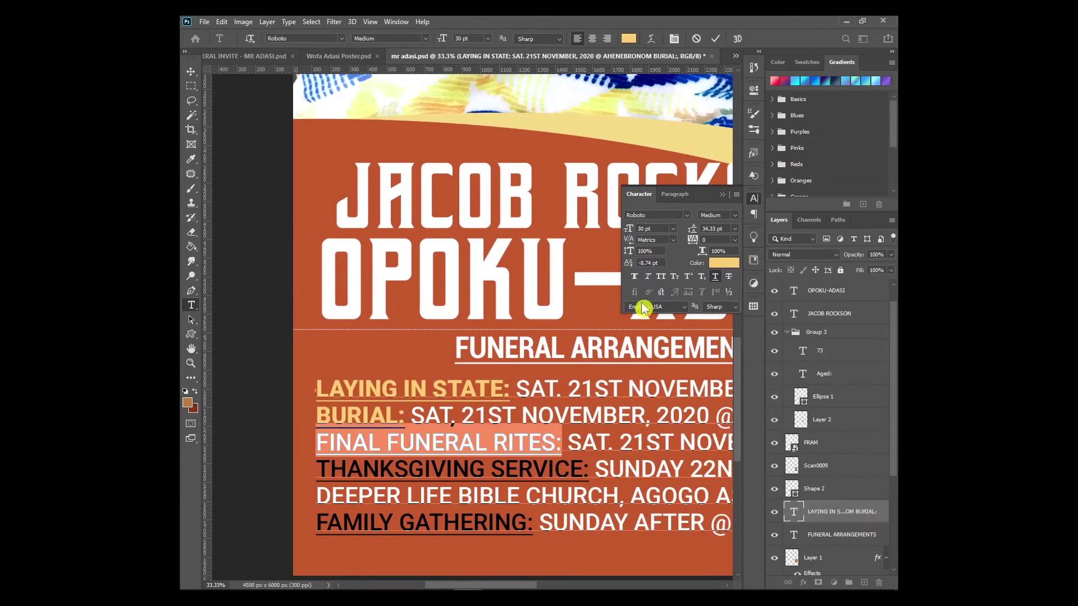
pyautogui.click(724, 263)
pyautogui.click(500, 387)
pyautogui.press('Return')
pyautogui.click(718, 215)
# Make THANKSGIVING SERVICE and FAMILY GATHERING yellow in Black weight, then commit the edits.
pyautogui.click(717, 351)
pyautogui.moveTo(315, 468); pyautogui.dragTo(588, 469)
pyautogui.click(724, 262)
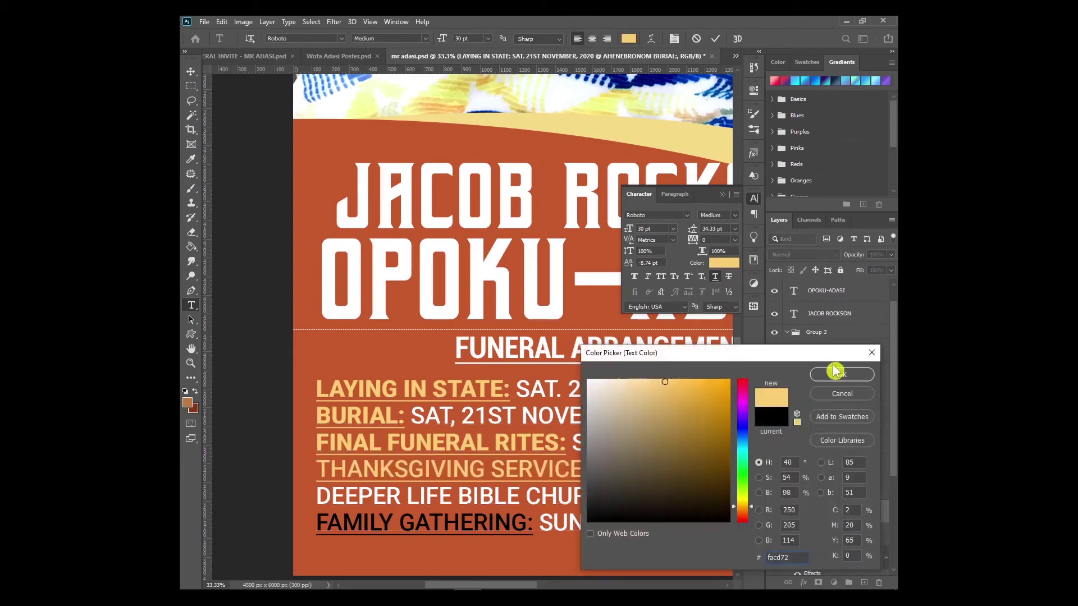
pyautogui.click(718, 215)
pyautogui.click(745, 357)
pyautogui.moveTo(315, 522); pyautogui.dragTo(532, 522)
pyautogui.click(724, 262)
pyautogui.press('Return')
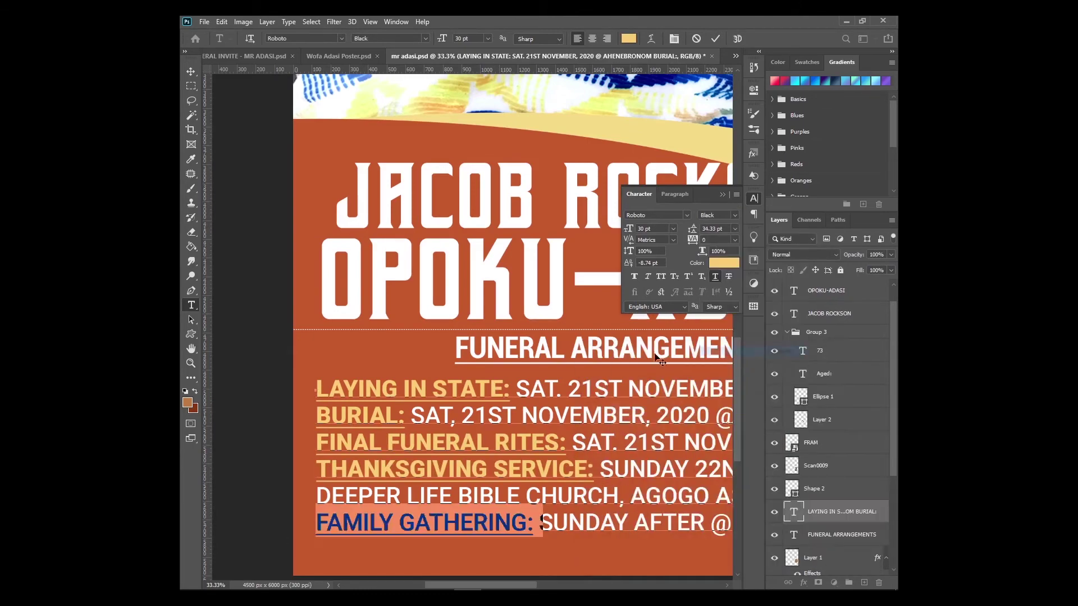
pyautogui.click(190, 72)
pyautogui.hotkey('ctrl', '0')
# Recolour the FUNERAL ARRANGEMENTS heading with the sampled yellow.
pyautogui.click(426, 475)
pyautogui.scroll(1, 426, 475)
pyautogui.click(724, 262)
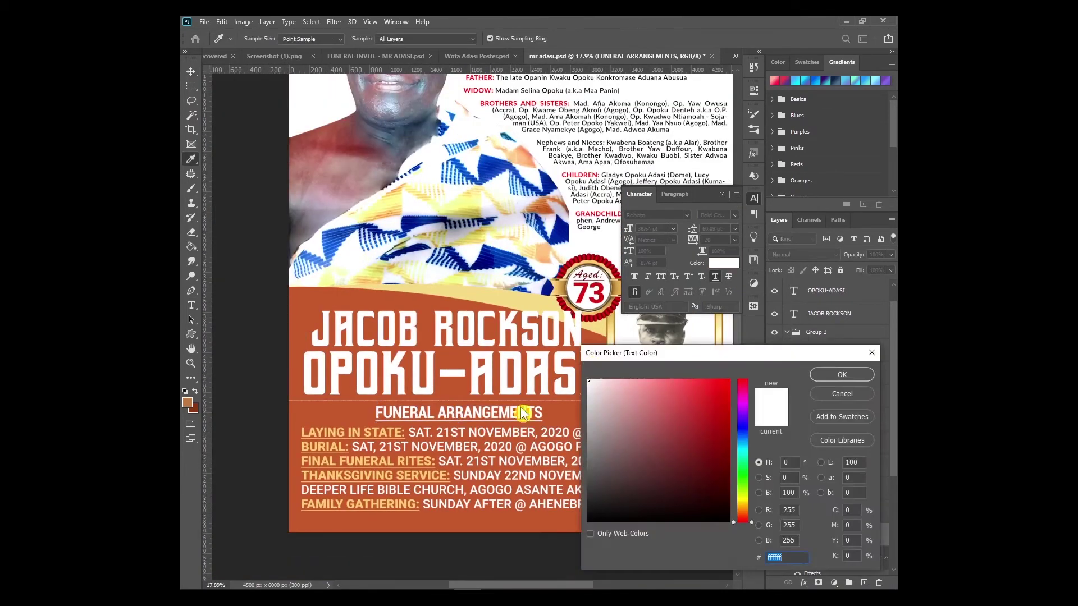
pyautogui.click(379, 457)
# Draw a rectangle over the poster's upper left and move it beneath the portrait photo layer.
pyautogui.click(842, 374)
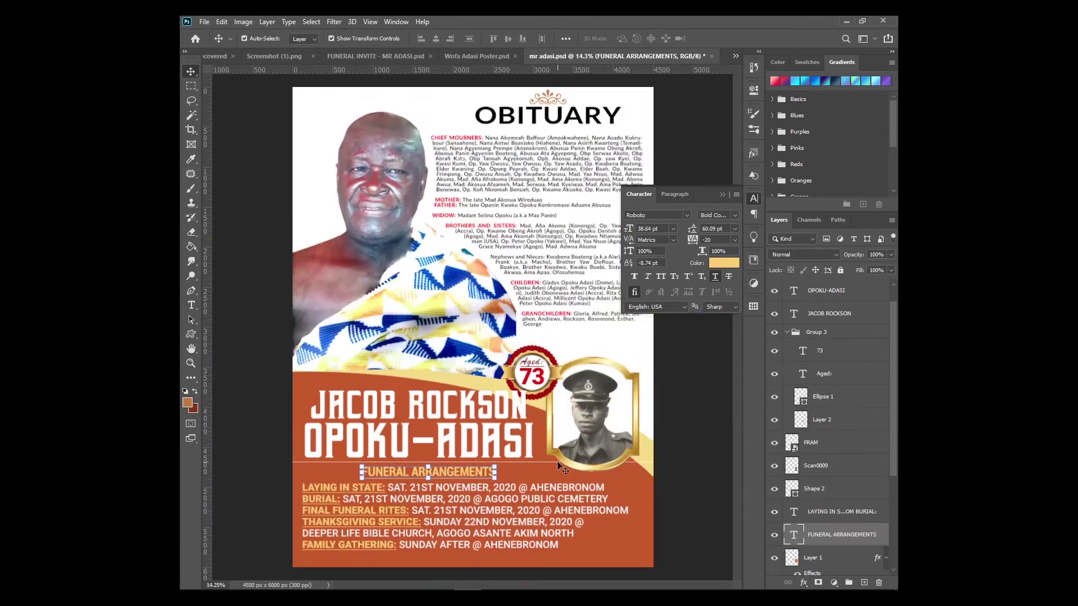
pyautogui.moveTo(473, 479); pyautogui.dragTo(475, 478)
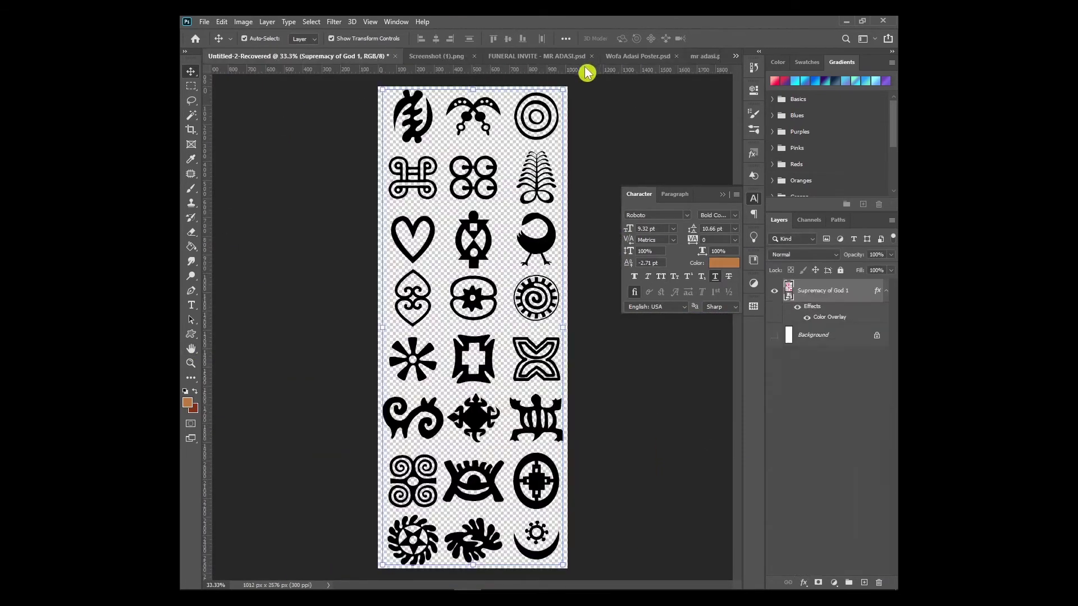
pyautogui.moveTo(443, 431); pyautogui.dragTo(438, 445)
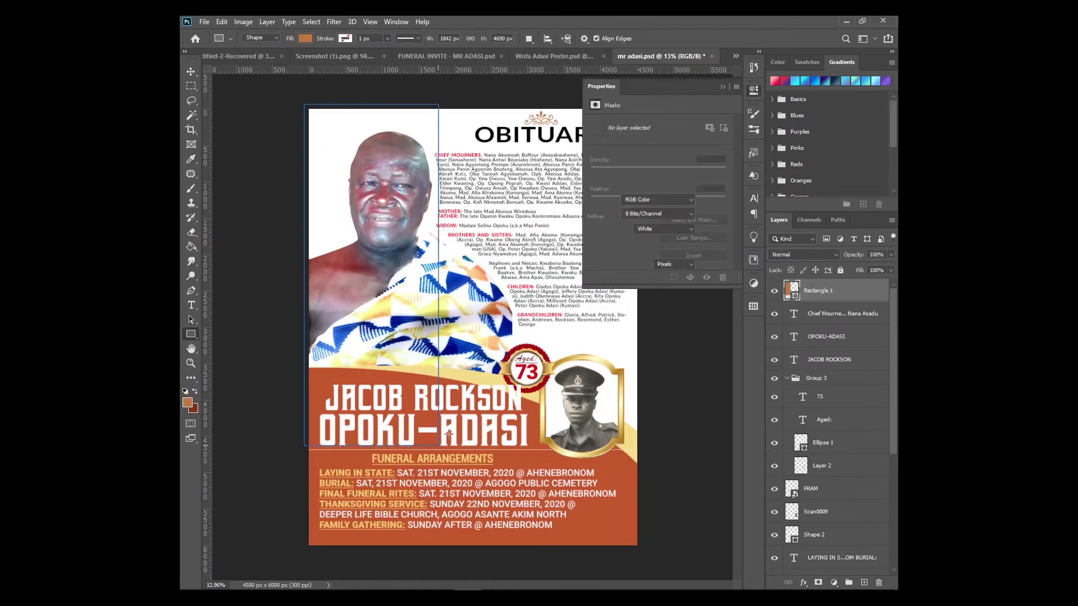
pyautogui.press('v')
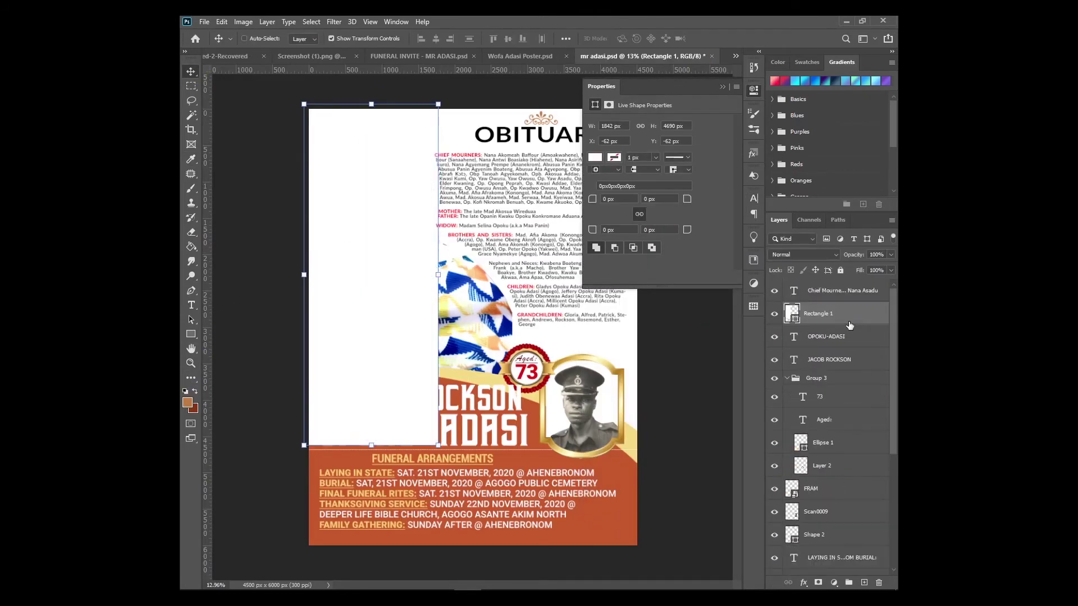
pyautogui.moveTo(816, 290); pyautogui.dragTo(817, 567)
# Give the rectangle a very faint Adinkra symbols Pattern Overlay at 75% scale.
pyautogui.doubleClick(791, 358)
pyautogui.click(842, 374)
pyautogui.click(803, 582)
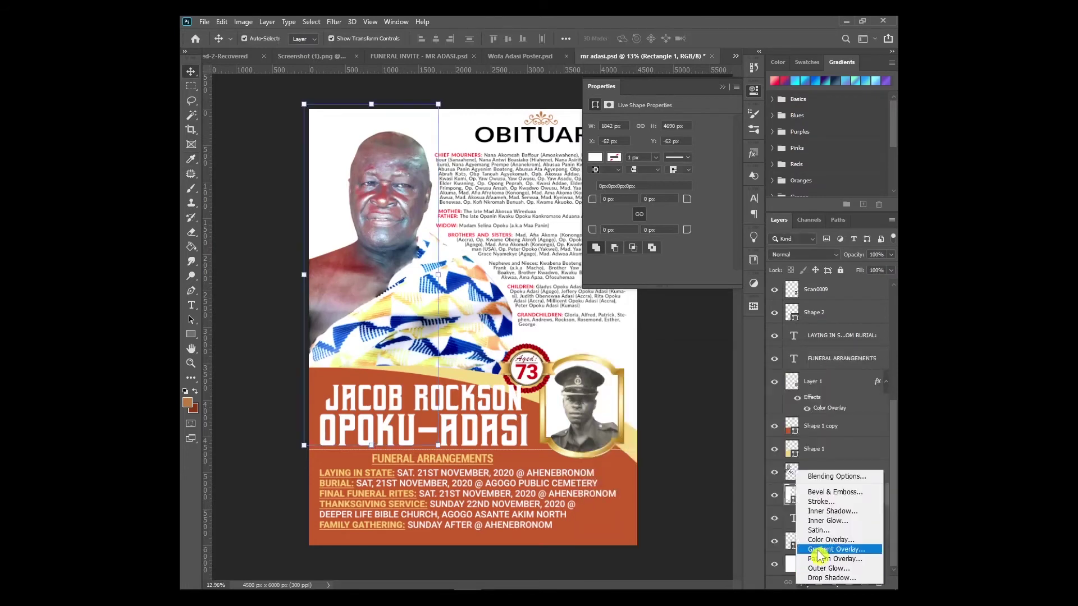
pyautogui.click(829, 570)
pyautogui.click(687, 393)
pyautogui.doubleClick(626, 484)
pyautogui.moveTo(681, 419); pyautogui.dragTo(672, 420)
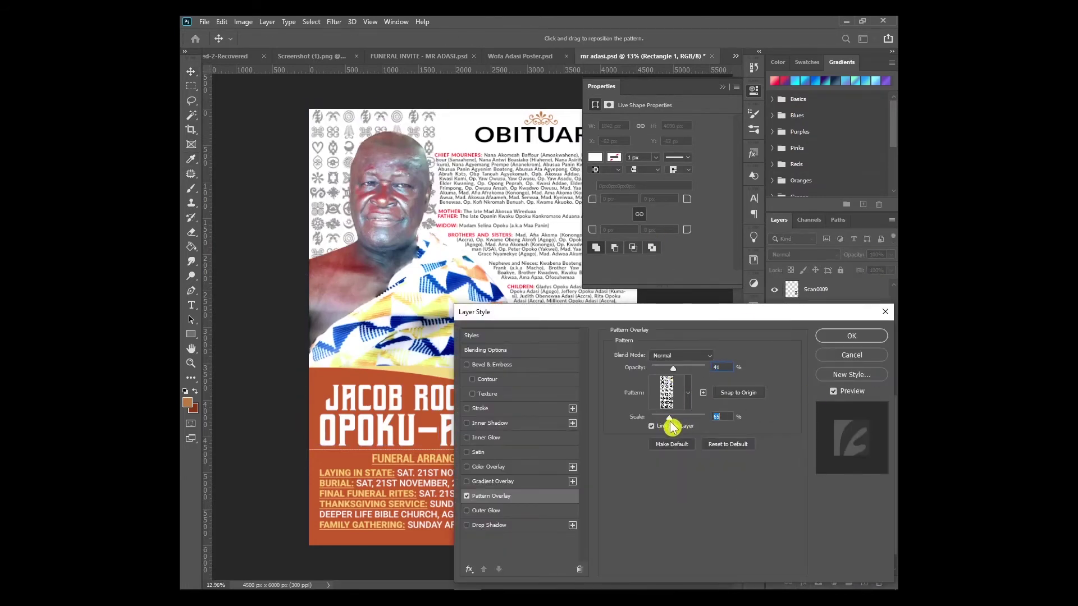
pyautogui.moveTo(673, 367); pyautogui.dragTo(654, 371)
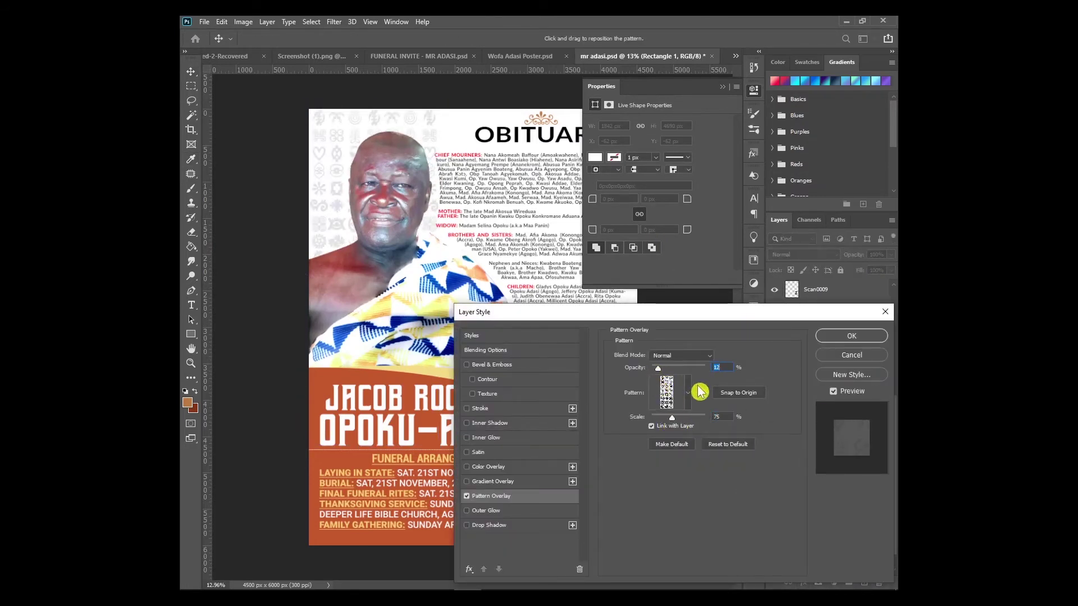
# Add a pale cream Color Overlay at 16% opacity, leaving Gradient Overlay off.
pyautogui.click(493, 481)
pyautogui.click(679, 381)
pyautogui.click(836, 217)
pyautogui.click(466, 481)
pyautogui.click(467, 467)
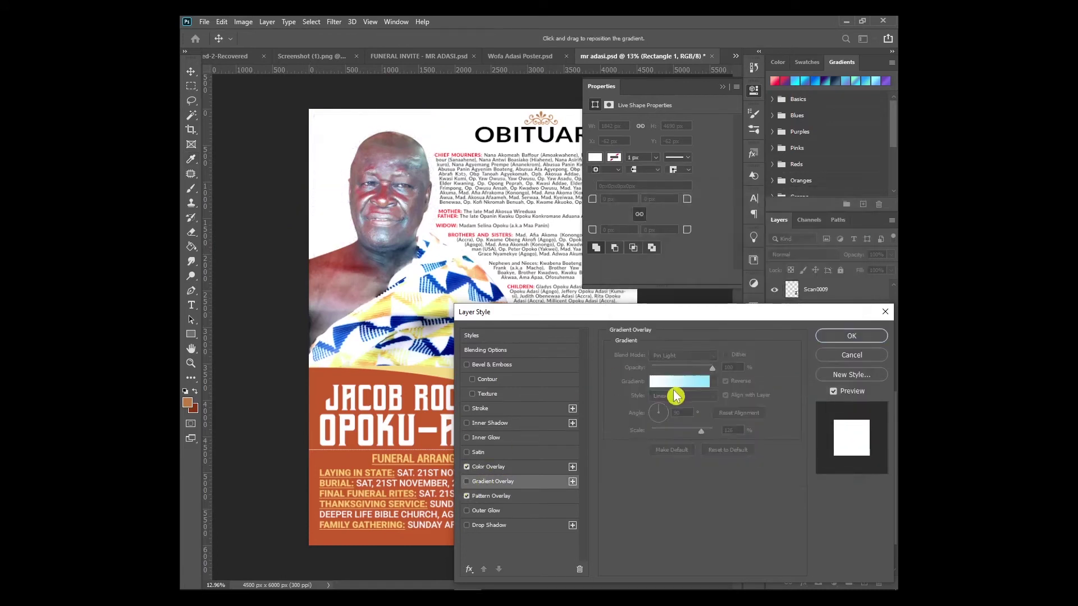
pyautogui.click(725, 357)
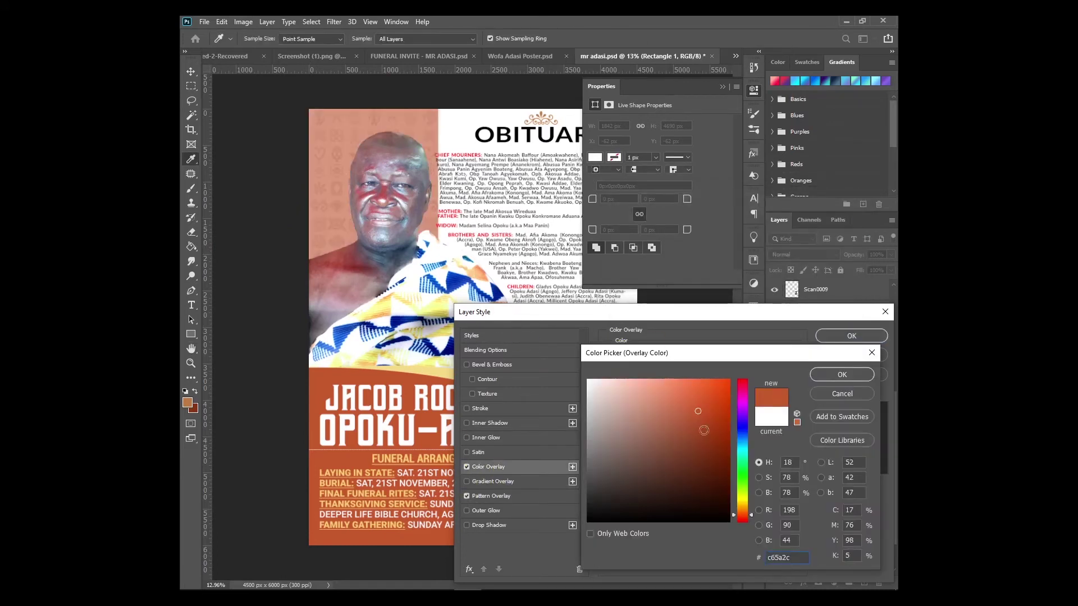
pyautogui.moveTo(739, 397); pyautogui.dragTo(740, 381)
pyautogui.click(842, 375)
pyautogui.moveTo(656, 371); pyautogui.dragTo(660, 369)
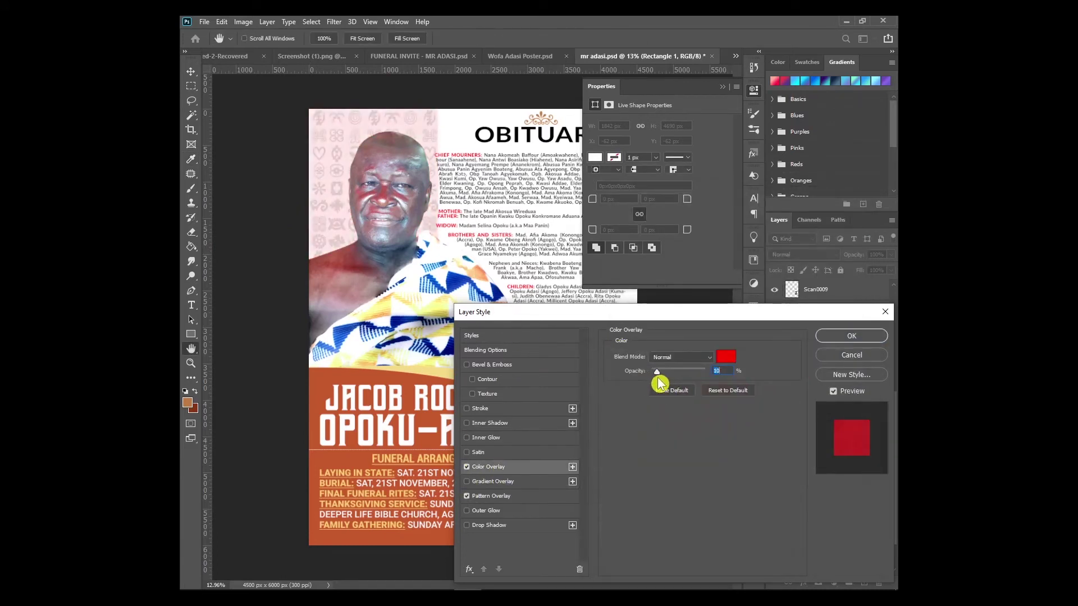
pyautogui.click(725, 357)
pyautogui.click(848, 364)
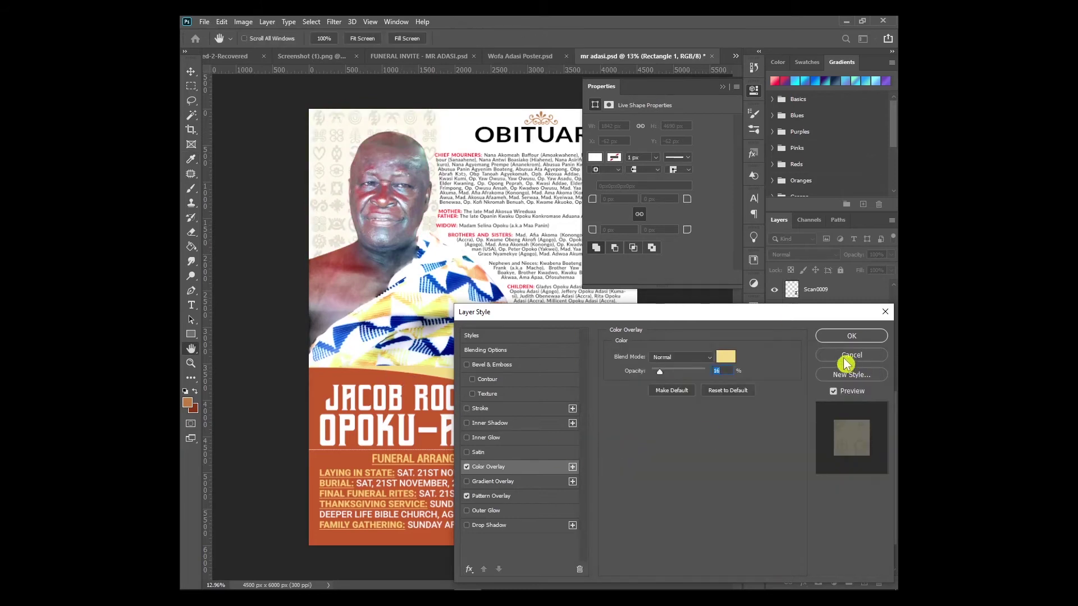
pyautogui.click(481, 496)
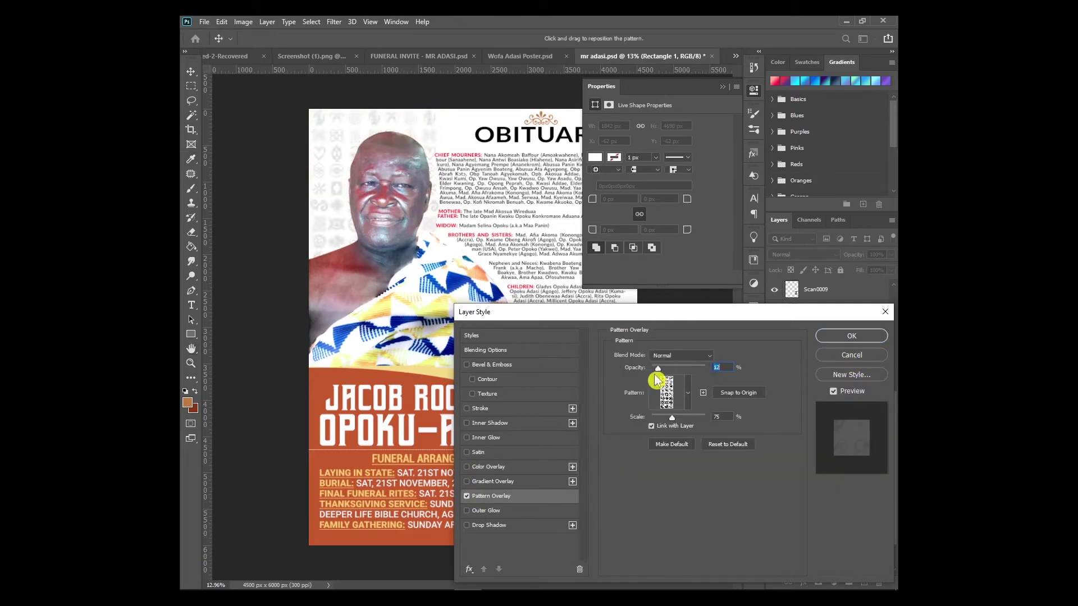
# Apply the effects and rasterize the rectangle's layer style into pixels.
pyautogui.press('Return')
pyautogui.rightClick(884, 500)
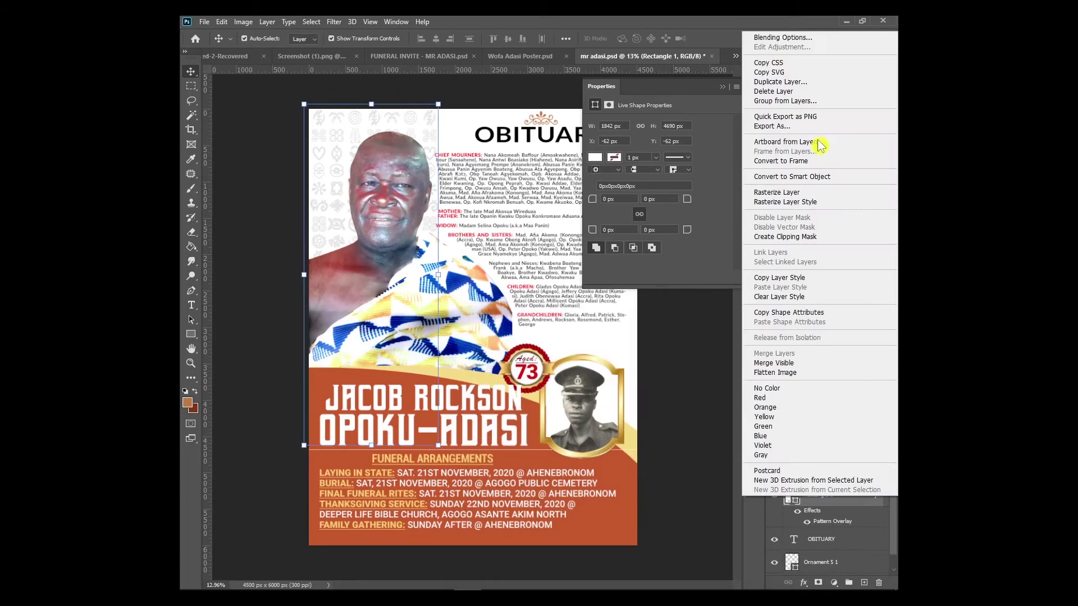
pyautogui.click(789, 202)
pyautogui.press('e')
pyautogui.rightClick(435, 120)
pyautogui.press('Escape')
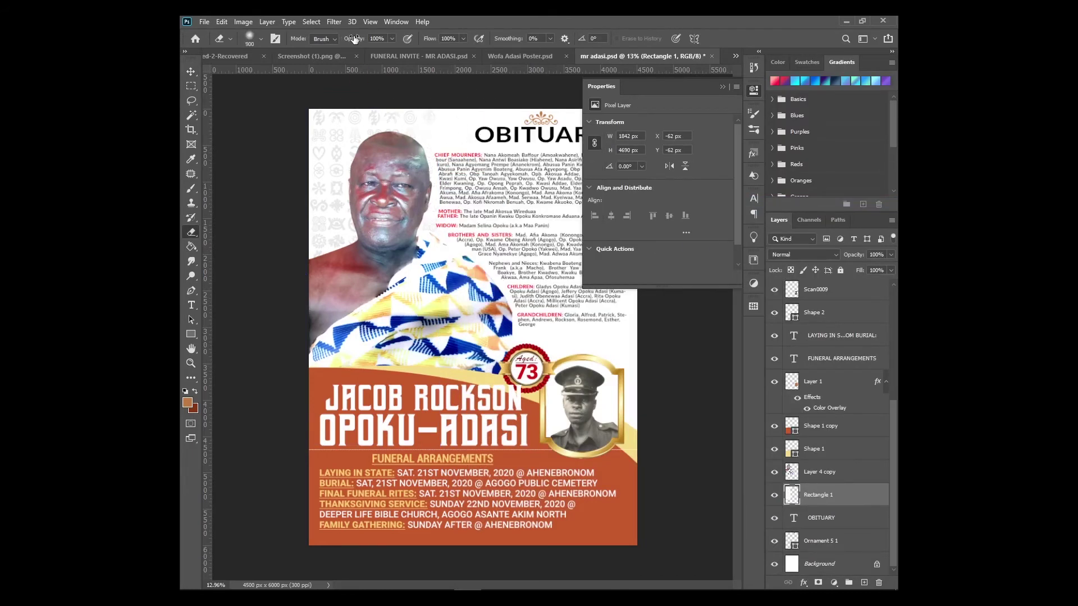
pyautogui.press('v')
pyautogui.click(738, 94)
# Add a Gradient Overlay effect to the OPOKU-ADASI name layer.
pyautogui.click(455, 428)
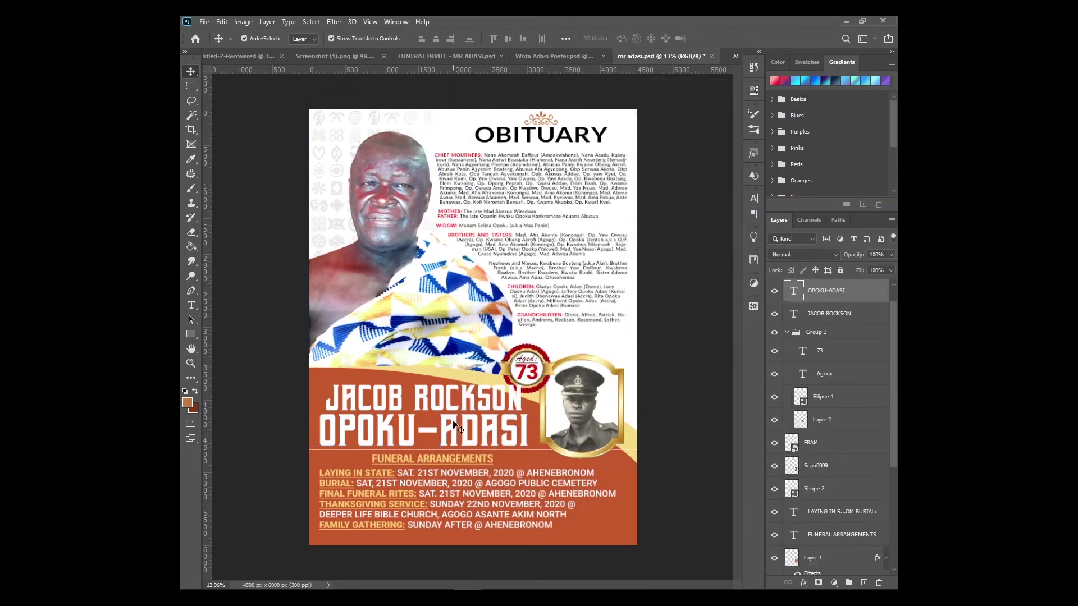
pyautogui.scroll(2, 638, 390)
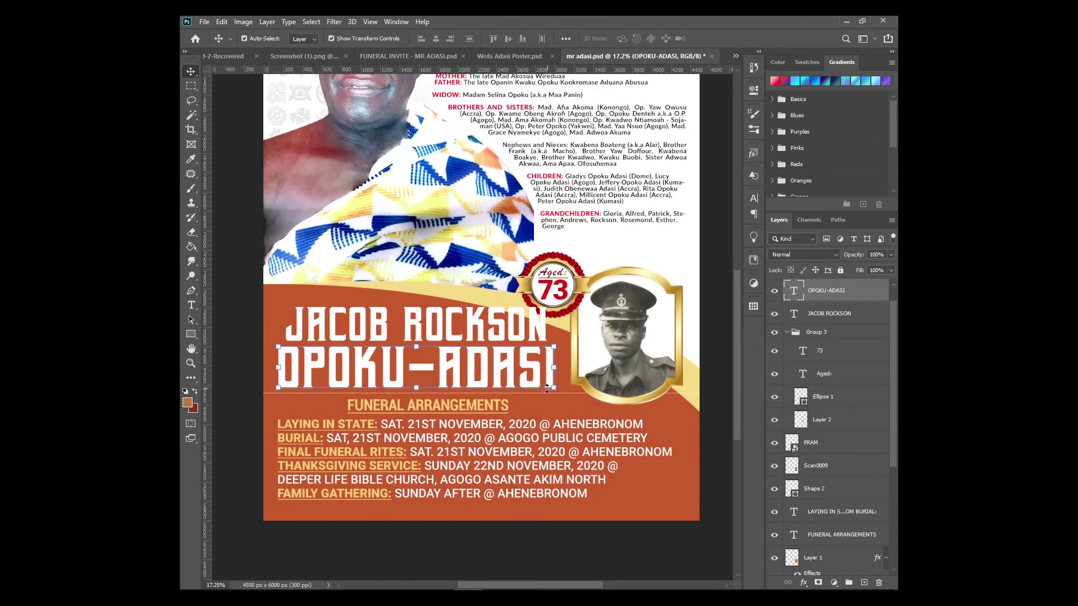
pyautogui.click(802, 582)
pyautogui.click(822, 533)
pyautogui.press('Escape')
pyautogui.click(803, 582)
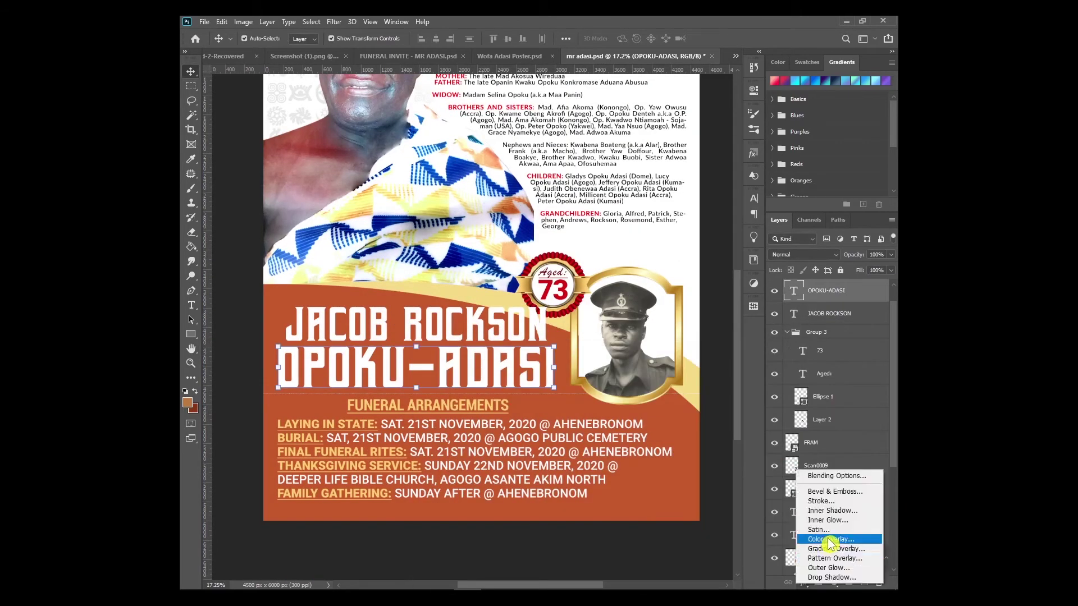
pyautogui.click(822, 533)
pyautogui.click(640, 358)
pyautogui.moveTo(677, 321); pyautogui.dragTo(712, 392)
# Set the gradient stops to gold sampled from the age badge and a lighter gold.
pyautogui.click(673, 456)
pyautogui.doubleClick(623, 405)
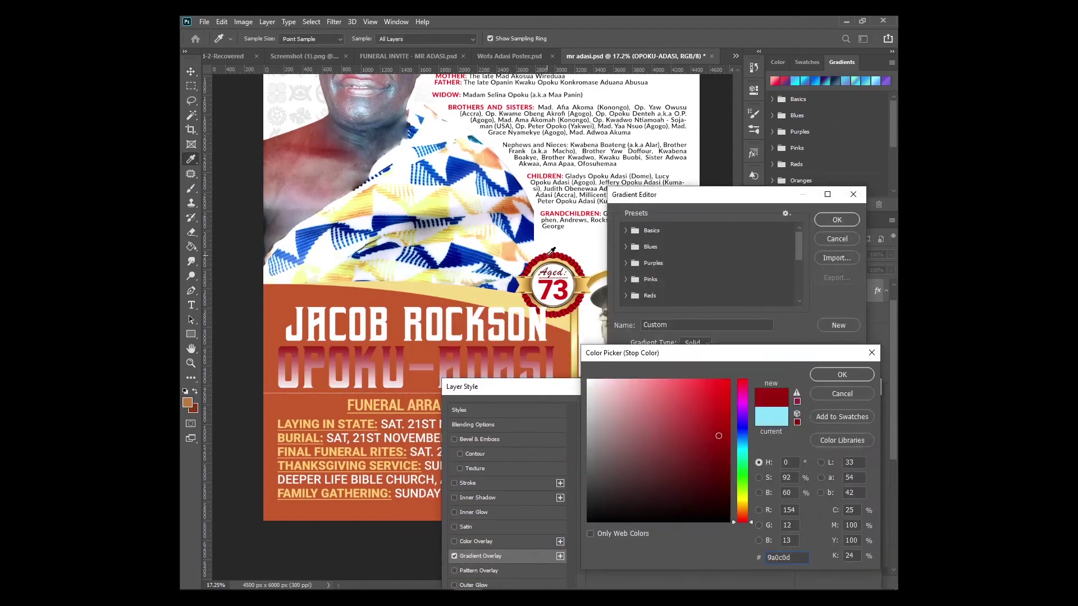
pyautogui.click(538, 284)
pyautogui.press('Return')
pyautogui.press('Return')
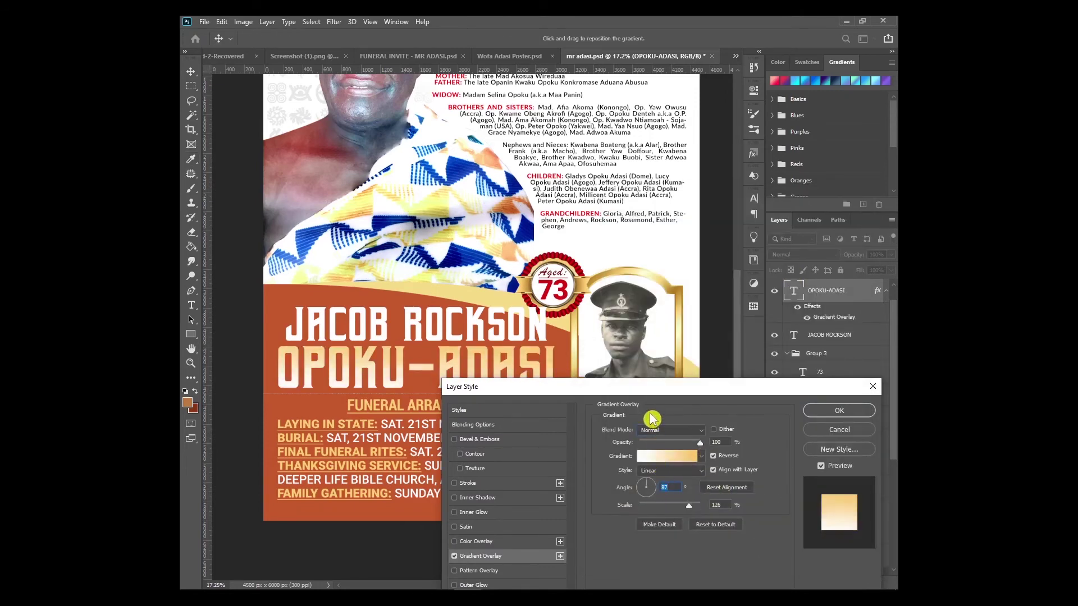
pyautogui.click(686, 458)
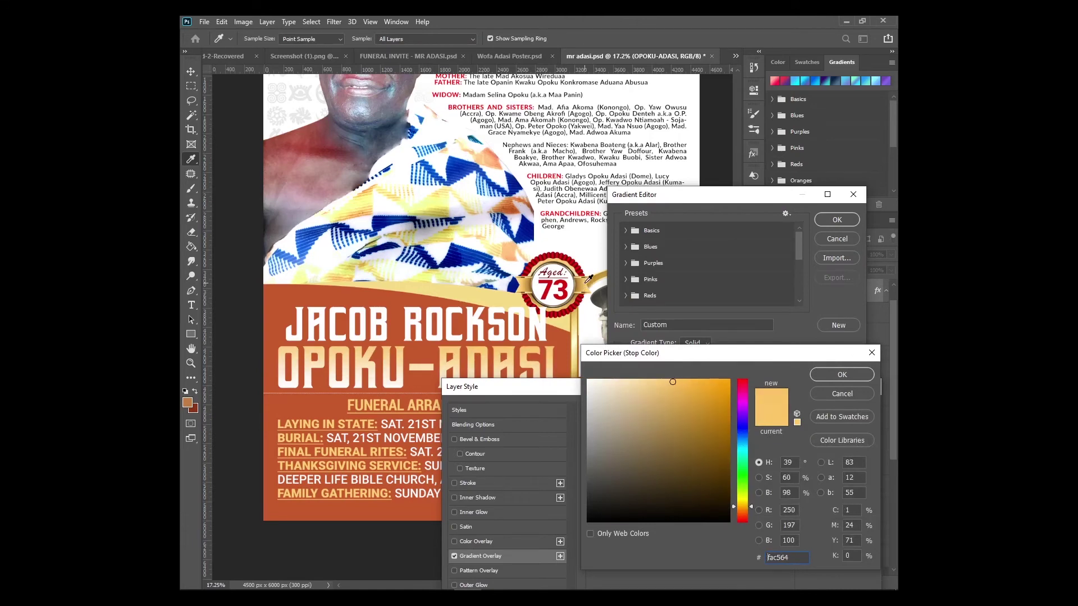
pyautogui.click(842, 374)
pyautogui.click(837, 219)
pyautogui.click(832, 414)
pyautogui.hotkey('ctrl', '0')
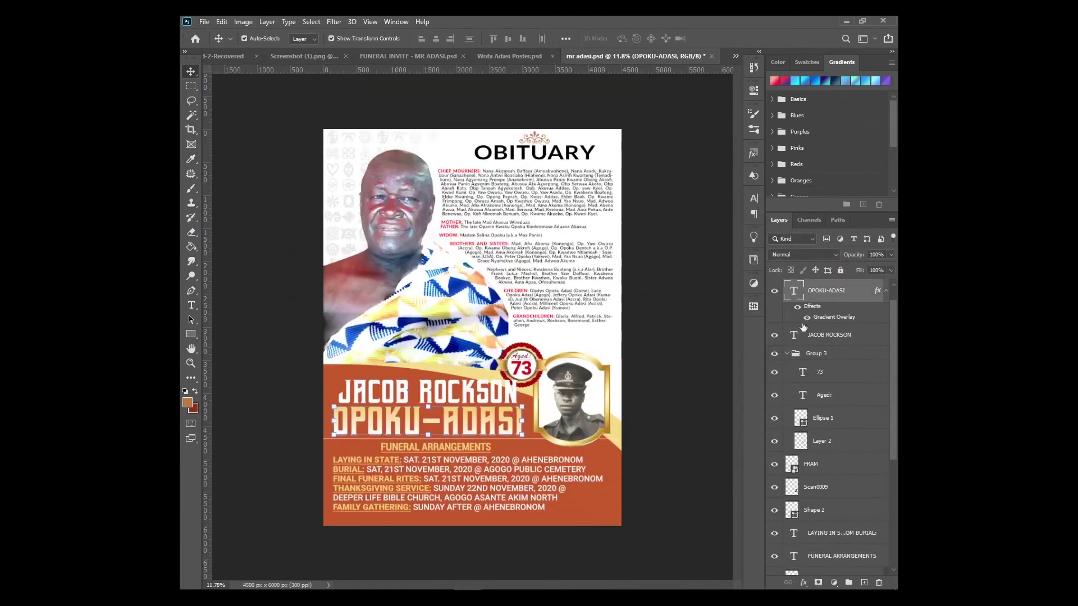
# Copy the gold gradient overlay onto the JACOB ROCKSON layer, keeping its settings.
pyautogui.moveTo(804, 327); pyautogui.dragTo(812, 335)
pyautogui.doubleClick(838, 362)
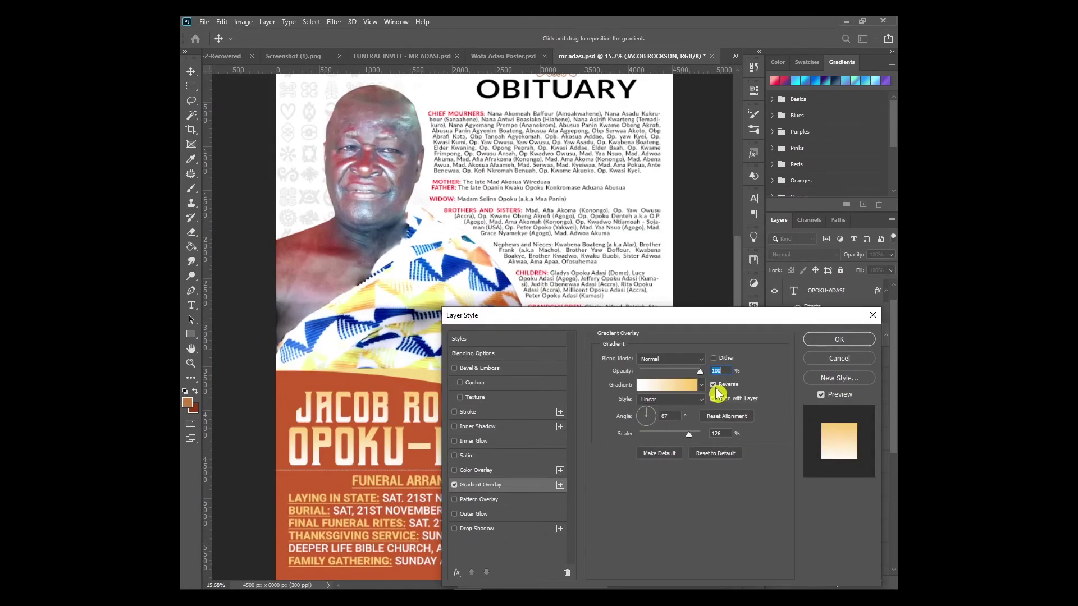
pyautogui.press('Return')
pyautogui.scroll(2, 396, 419)
# Check the FUNERAL ARRANGEMENTS heading and divider line layers, then save the poster.
pyautogui.click(443, 449)
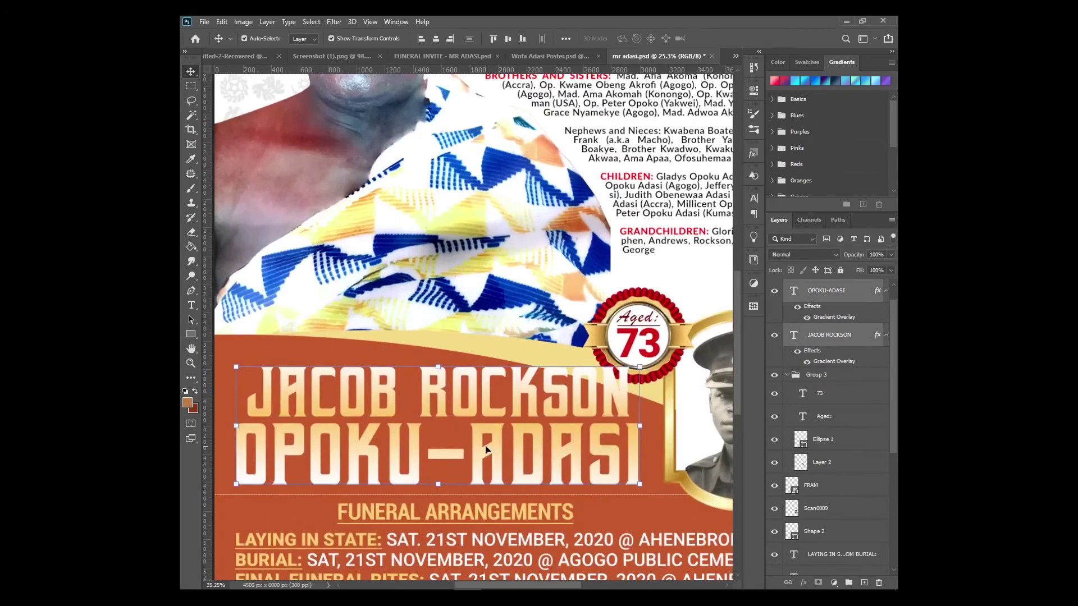
pyautogui.scroll(-2, 443, 449)
pyautogui.click(483, 355)
pyautogui.scroll(1, 478, 389)
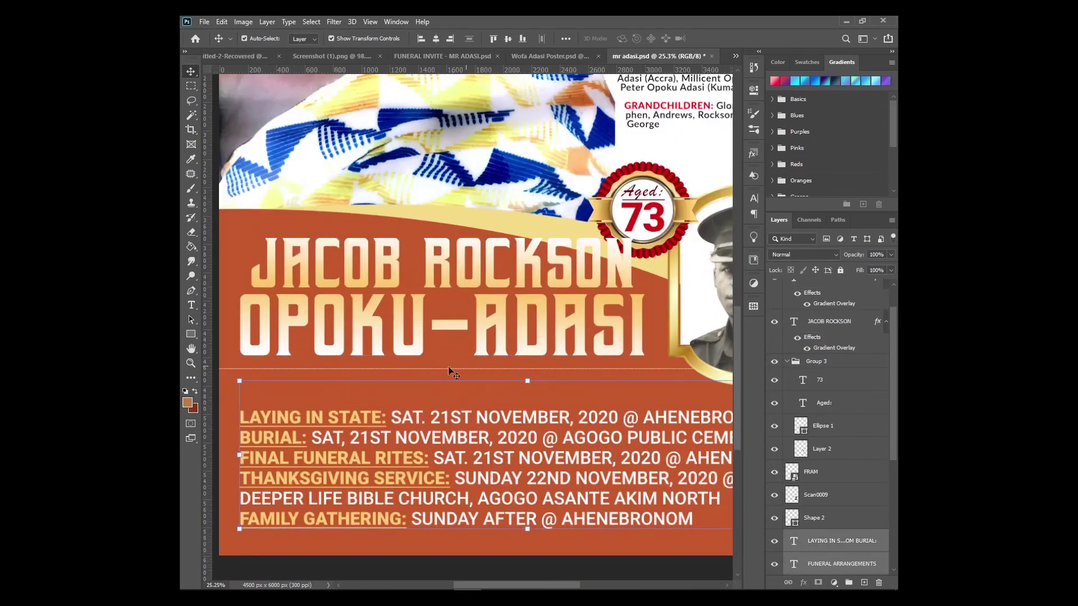
pyautogui.scroll(2, 442, 365)
pyautogui.click(443, 375)
pyautogui.scroll(-3, 537, 465)
pyautogui.scroll(-2, 469, 433)
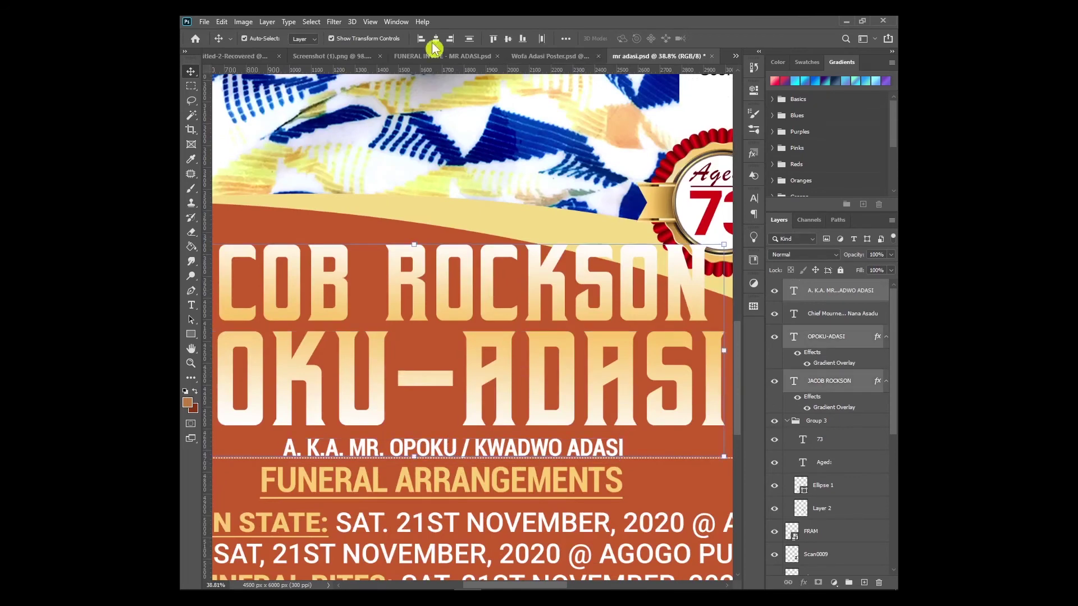
pyautogui.hotkey('ctrl', 's')
# Open the LAYING IN STATE funeral schedule text for editing.
pyautogui.scroll(-1, 532, 352)
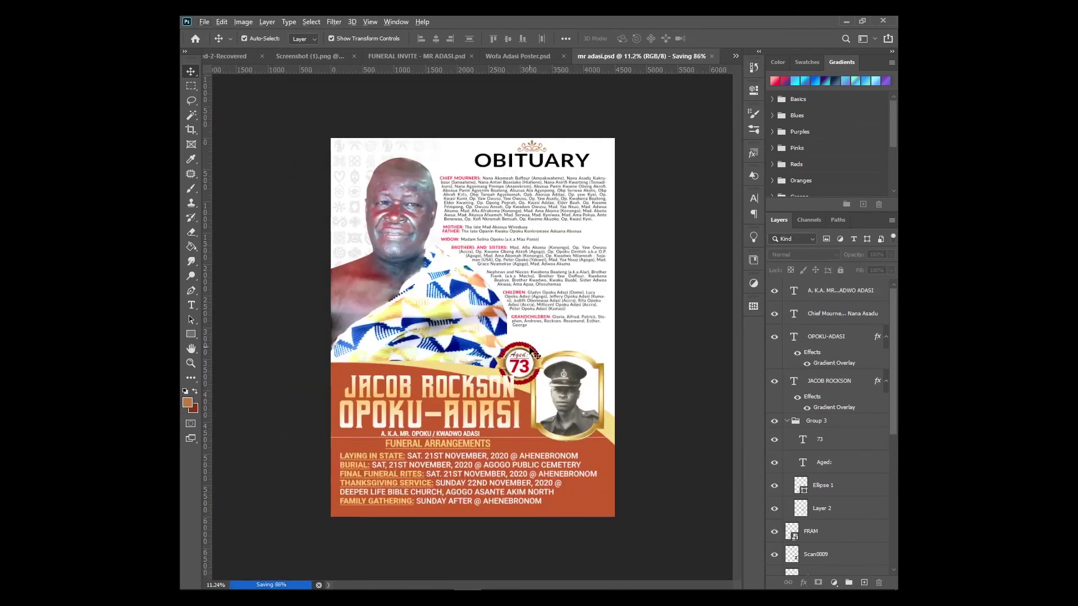
pyautogui.click(476, 374)
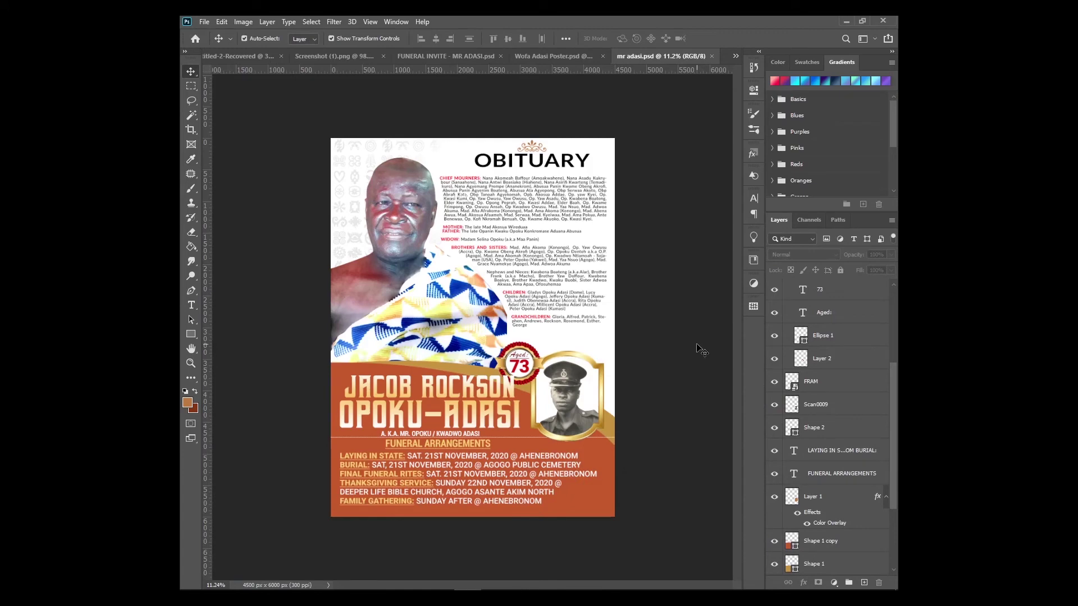
pyautogui.doubleClick(438, 339)
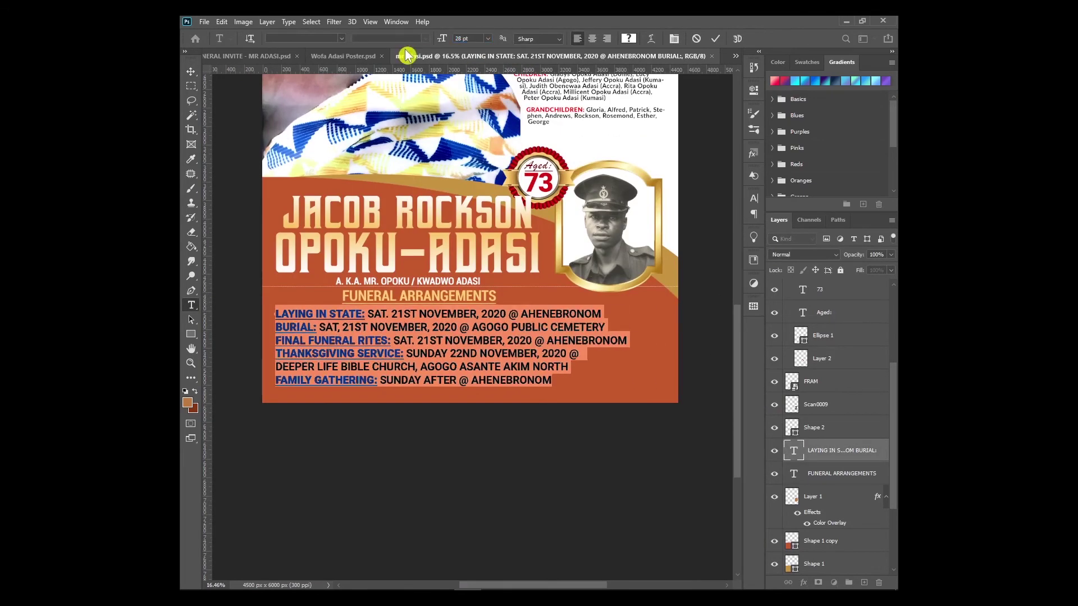
# Draw a dark red bottom strip with a copied A.K.A. line retyped as the invitation text.
pyautogui.hotkey('ctrl', 'Return')
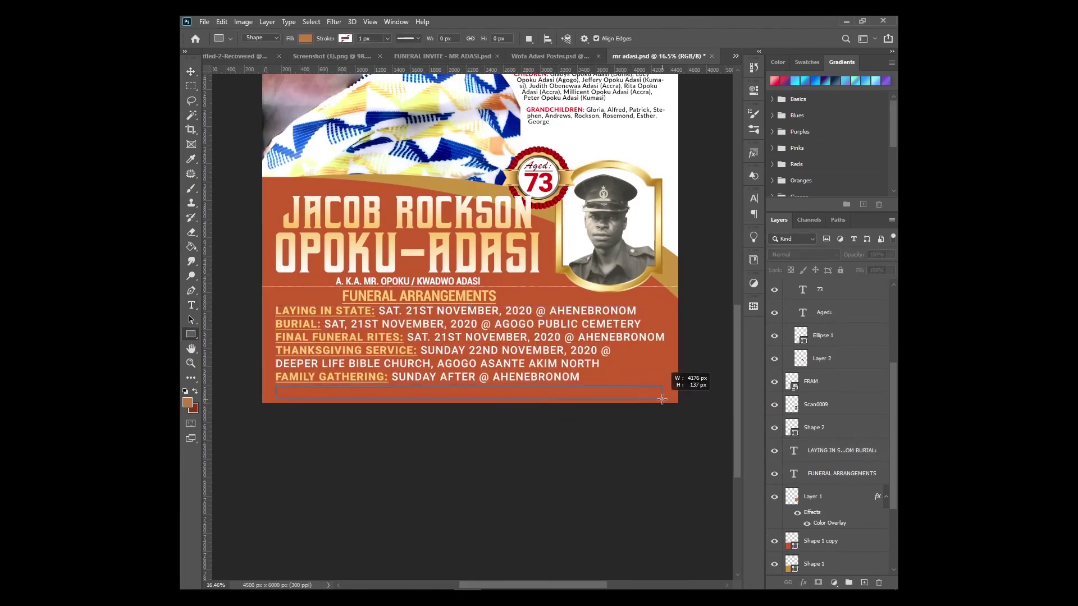
pyautogui.moveTo(670, 401); pyautogui.dragTo(670, 400)
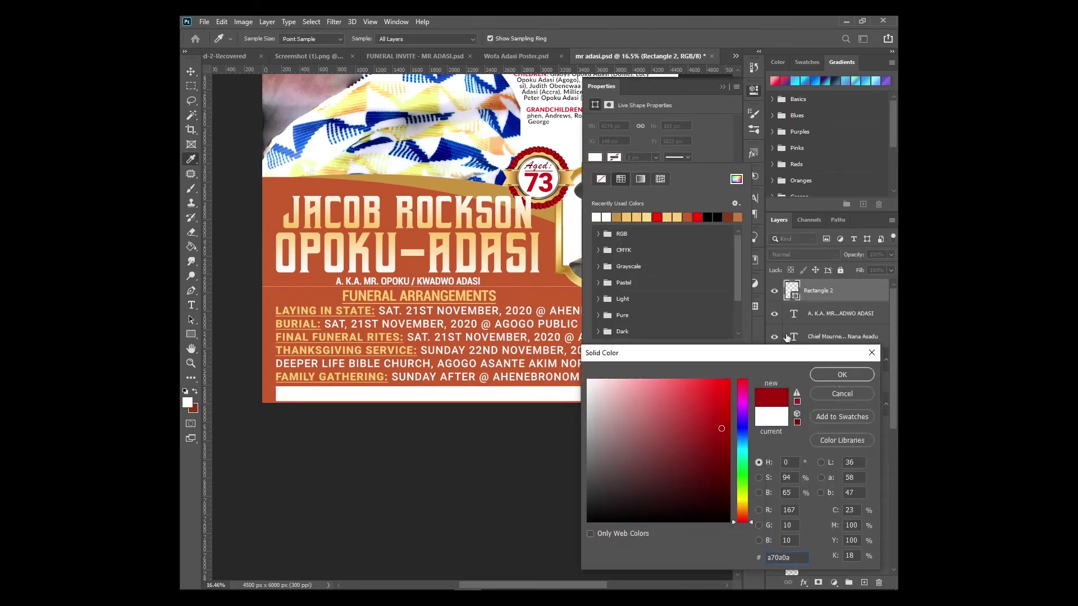
pyautogui.scroll(2, 387, 441)
pyautogui.moveTo(416, 241); pyautogui.dragTo(417, 391)
pyautogui.doubleClick(355, 391)
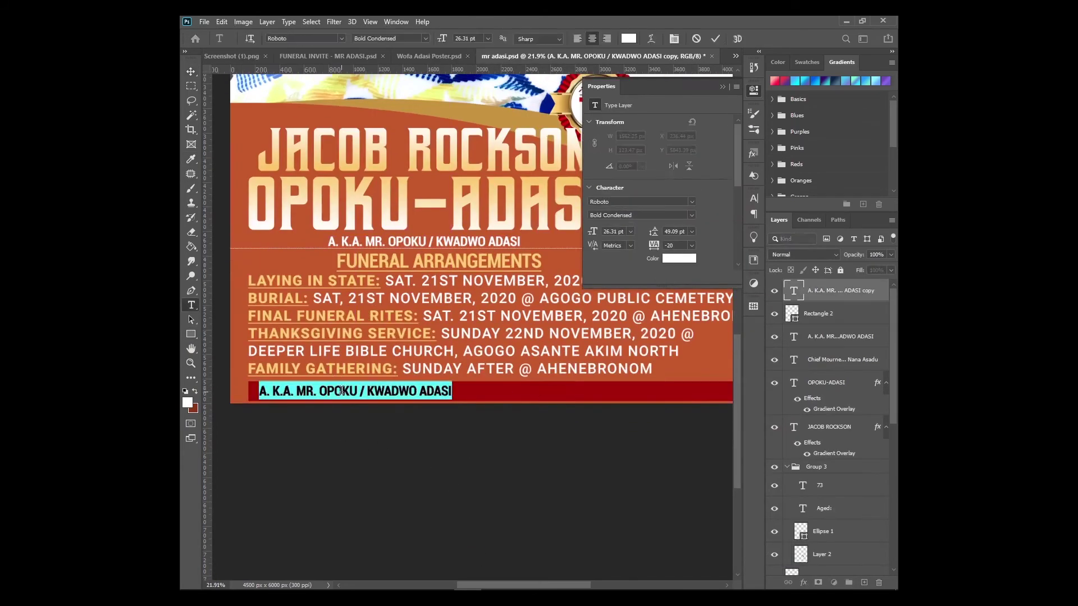
pyautogui.write('A')
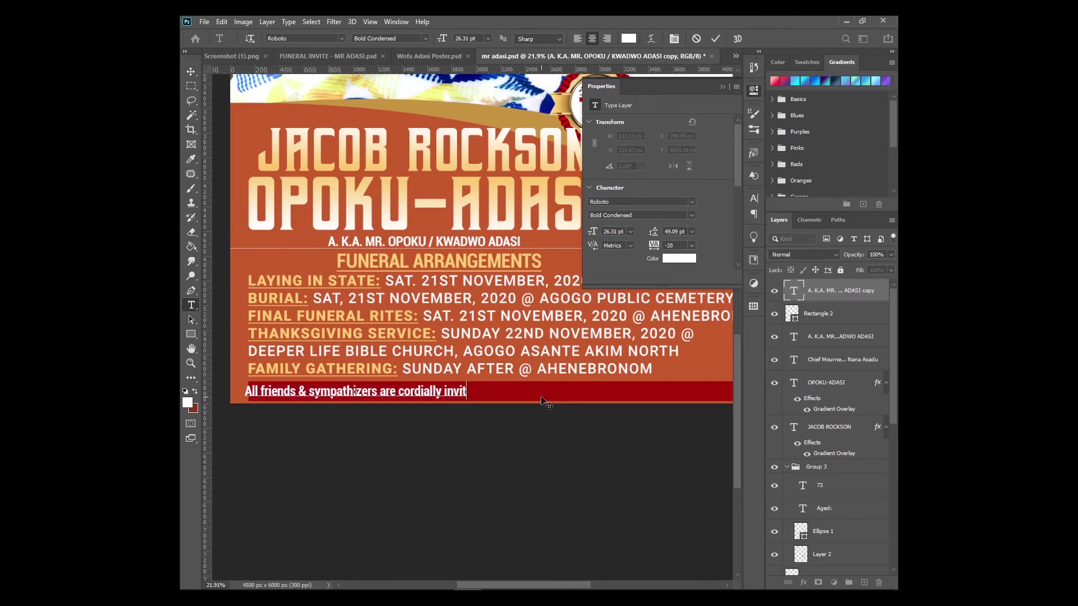
pyautogui.write('ed')
pyautogui.hotkey('ctrl', 'Return')
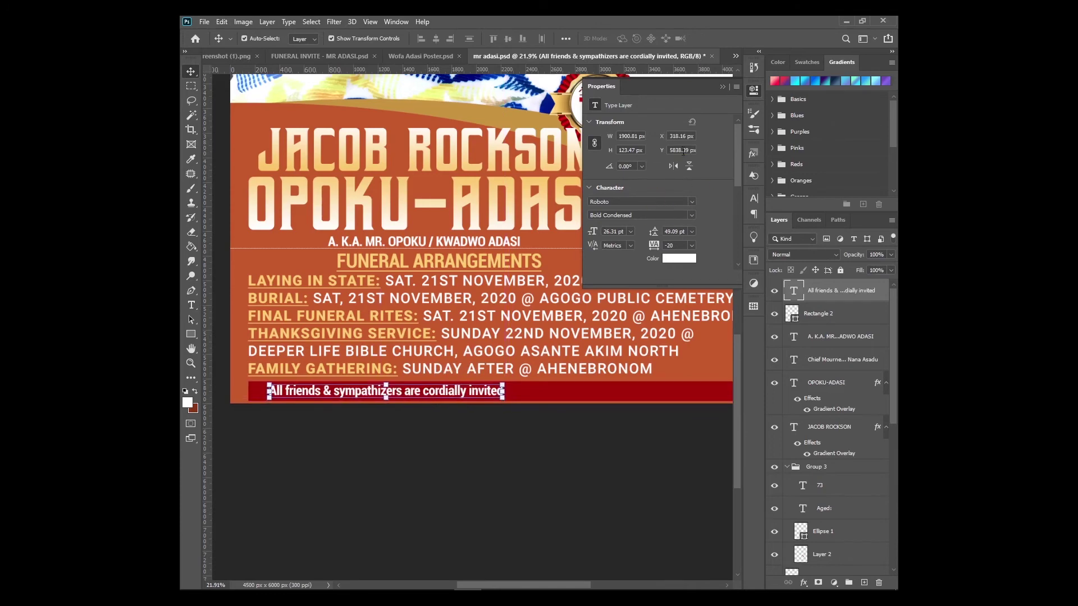
# Set the invitation line in MV Boli, save, and drag the mandala ornament onto the poster.
pyautogui.click(692, 201)
pyautogui.click(621, 435)
pyautogui.hotkey('ctrl', '0')
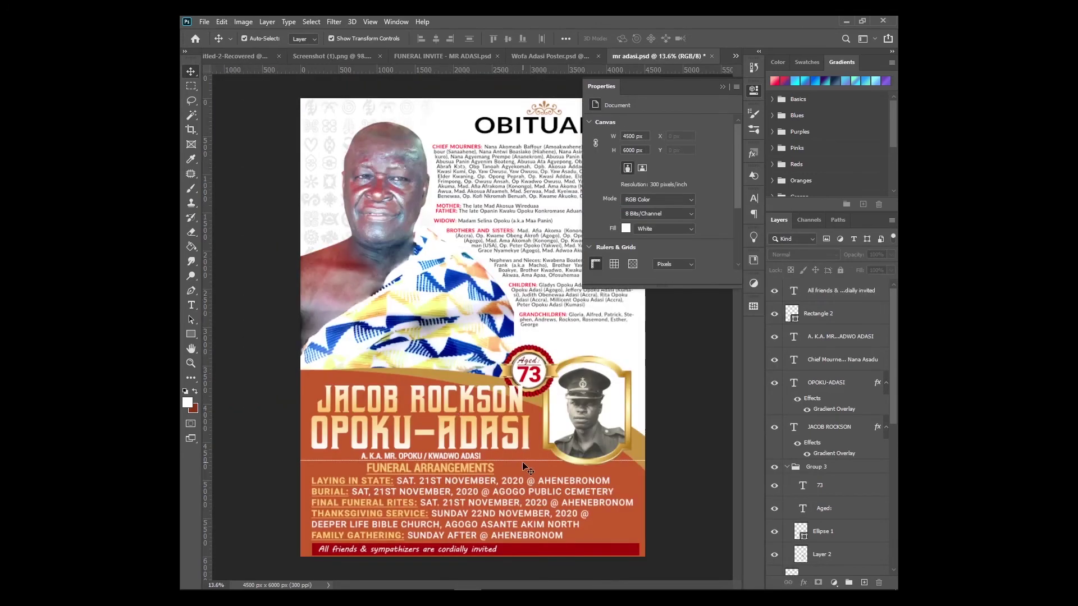
pyautogui.click(670, 434)
pyautogui.click(735, 56)
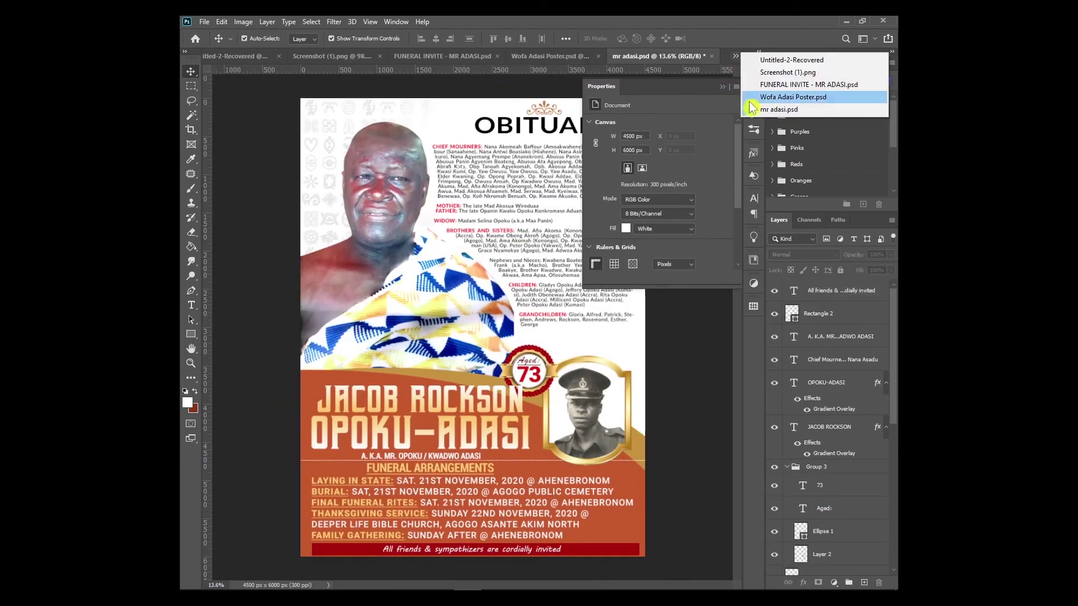
pyautogui.click(722, 87)
pyautogui.hotkey('ctrl', 's')
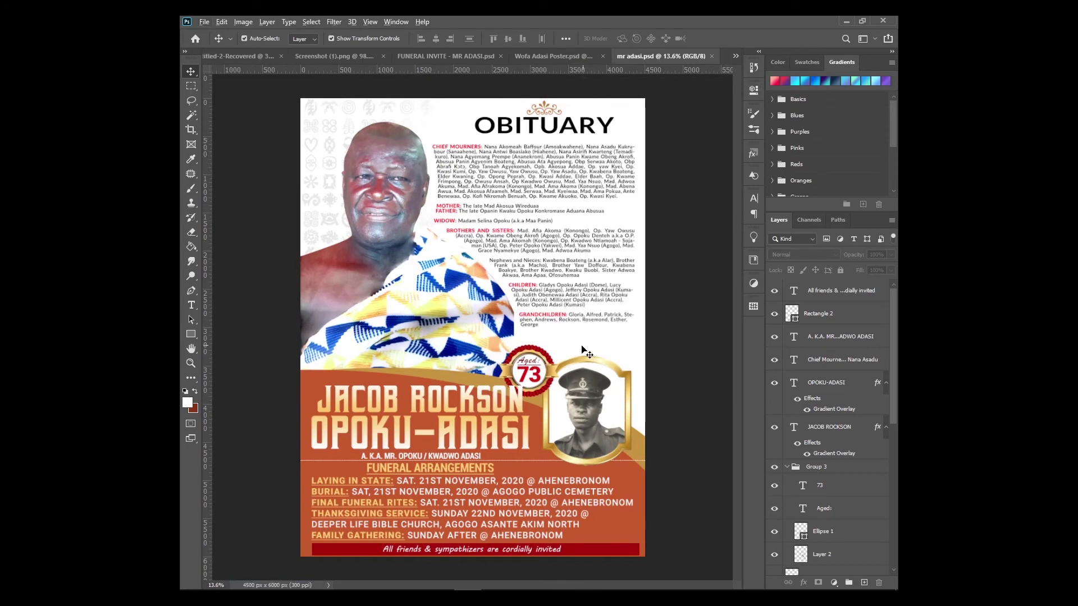
pyautogui.click(846, 21)
pyautogui.moveTo(329, 579)
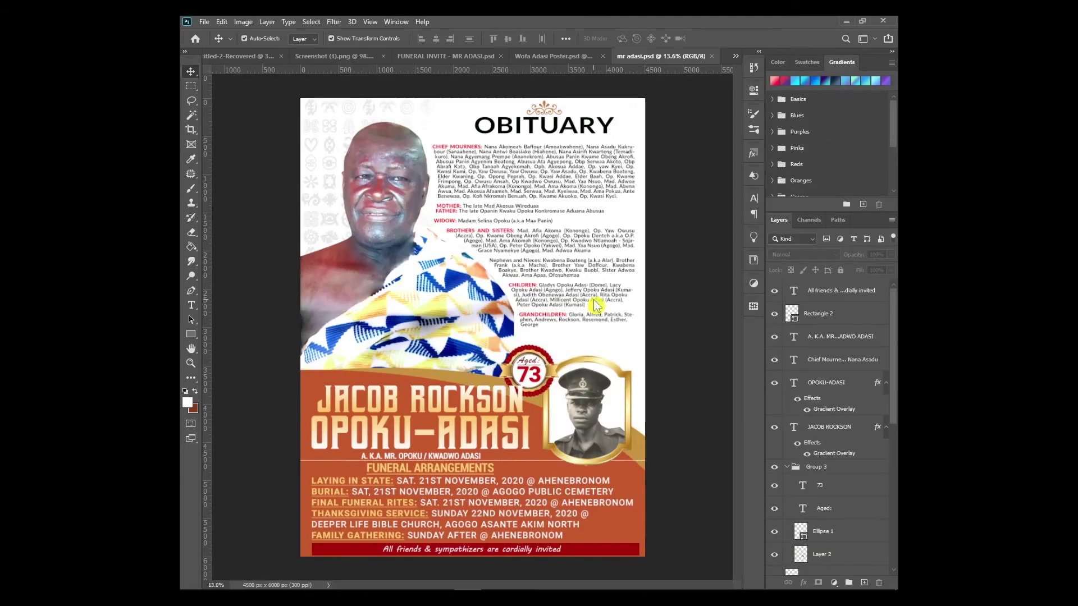
pyautogui.moveTo(596, 271); pyautogui.dragTo(596, 306)
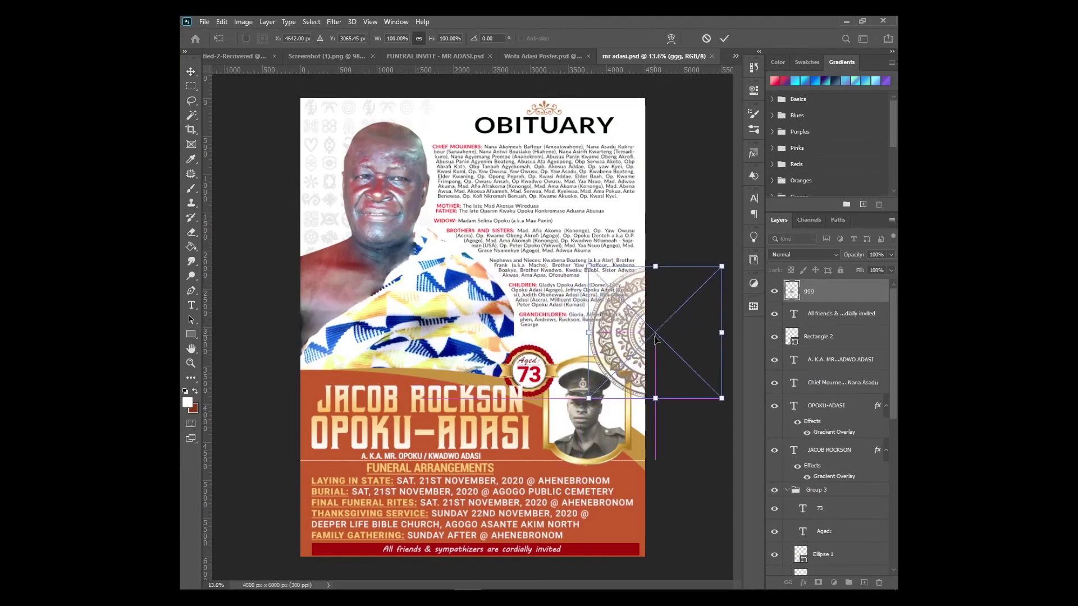
# Send the ornament to the back at 10% opacity, save, and place faint copies top right and lower left.
pyautogui.hotkey('ctrl', 'shift', '[')
pyautogui.press('1')
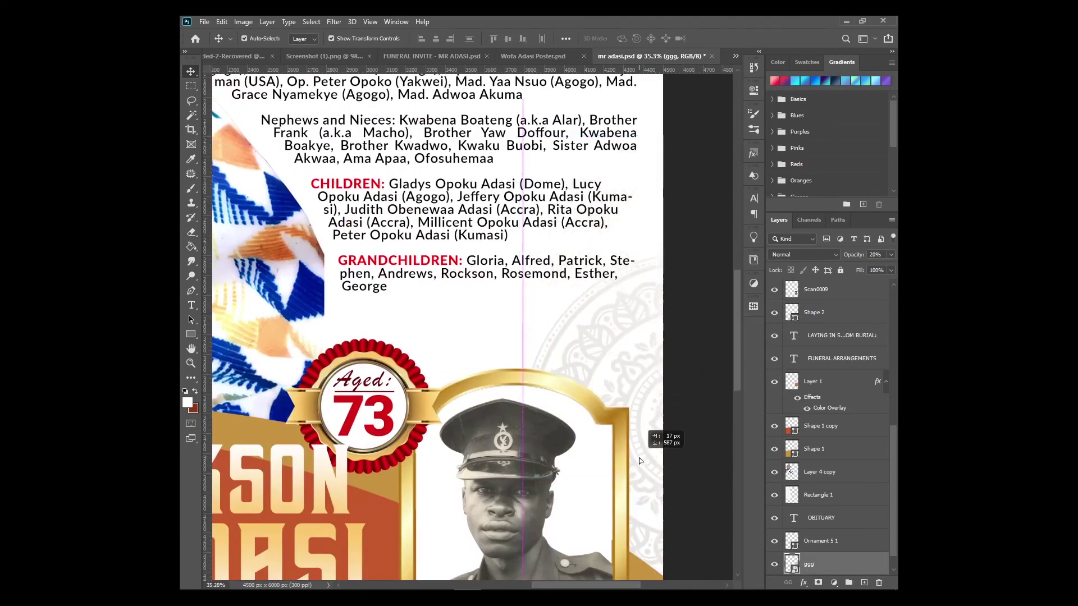
pyautogui.press('Return')
pyautogui.hotkey('ctrl', 's')
pyautogui.moveTo(626, 362); pyautogui.dragTo(638, 139)
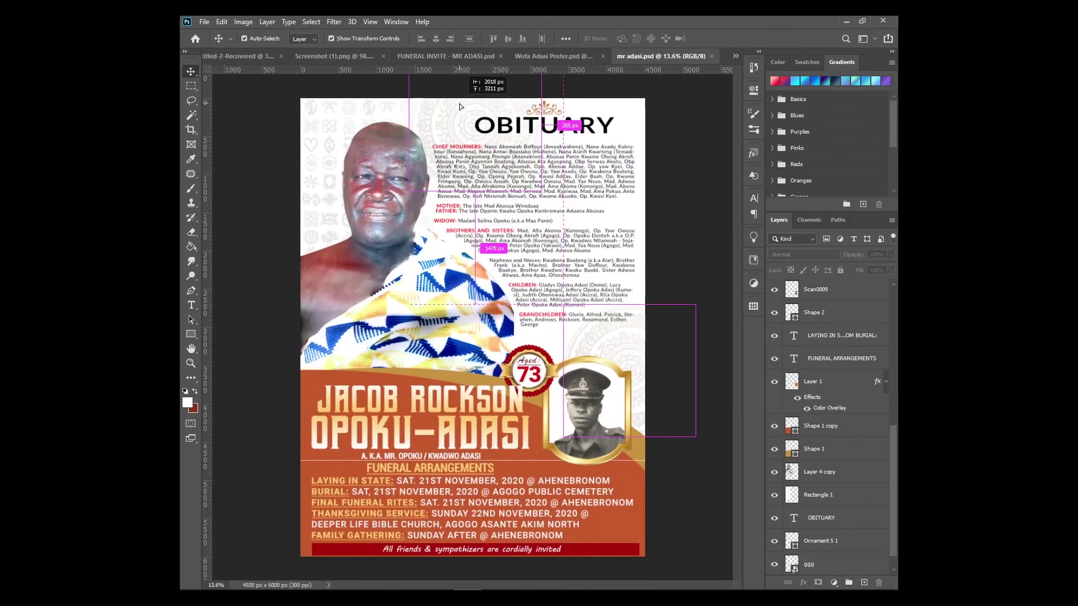
pyautogui.moveTo(312, 536); pyautogui.dragTo(319, 518)
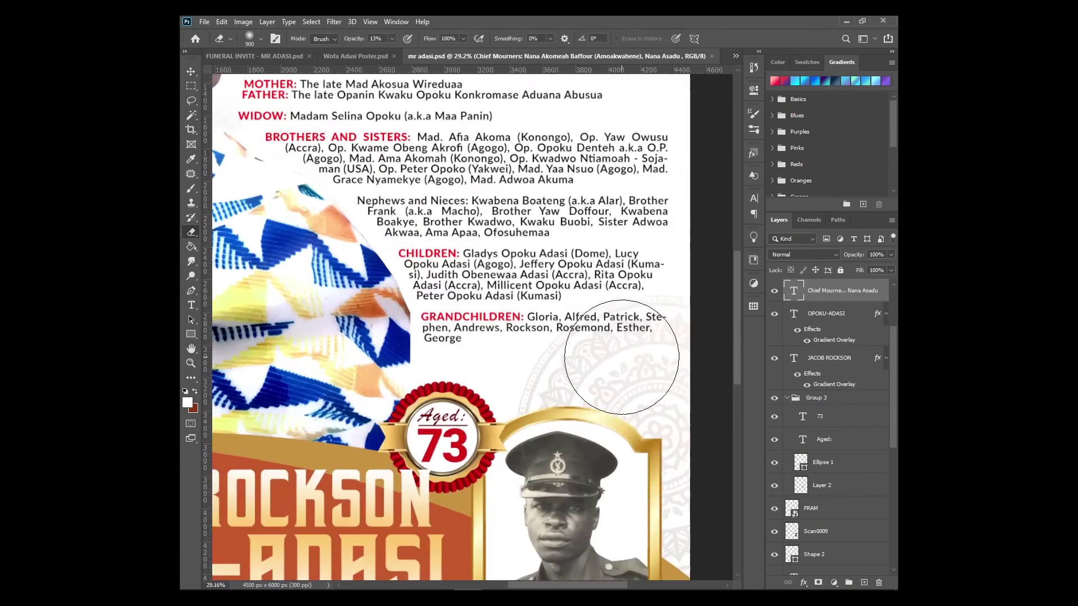
pyautogui.press('e')
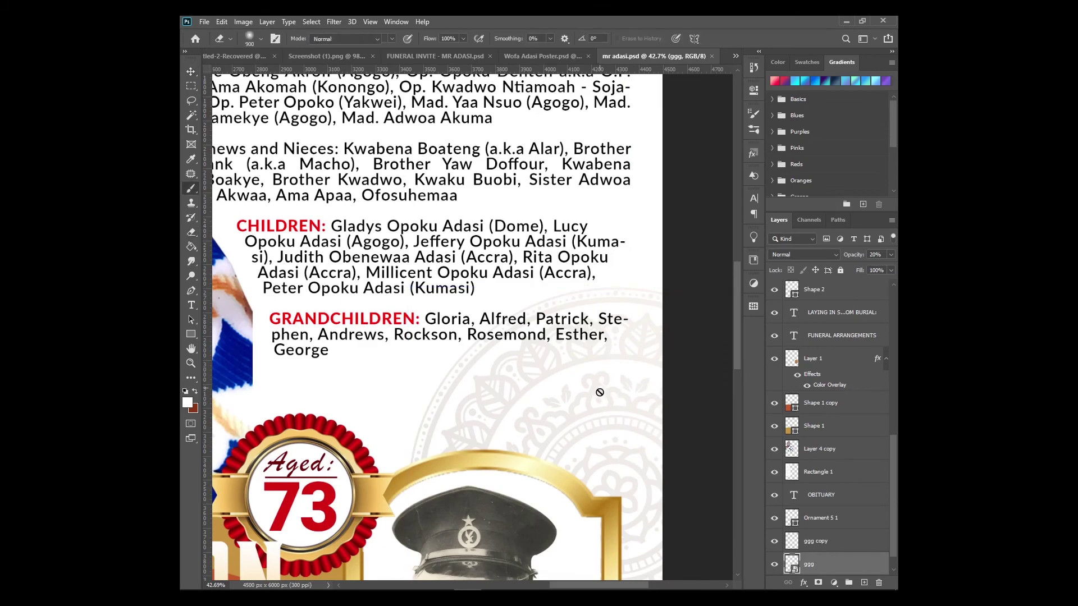
pyautogui.rightClick(814, 564)
pyautogui.click(802, 241)
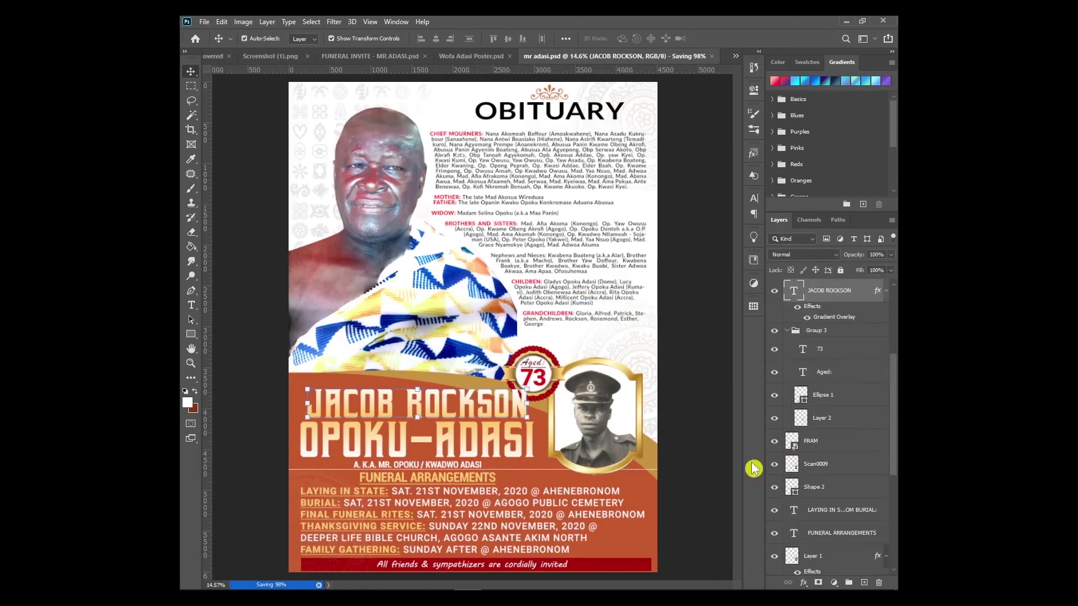
pyautogui.click(803, 583)
pyautogui.click(821, 505)
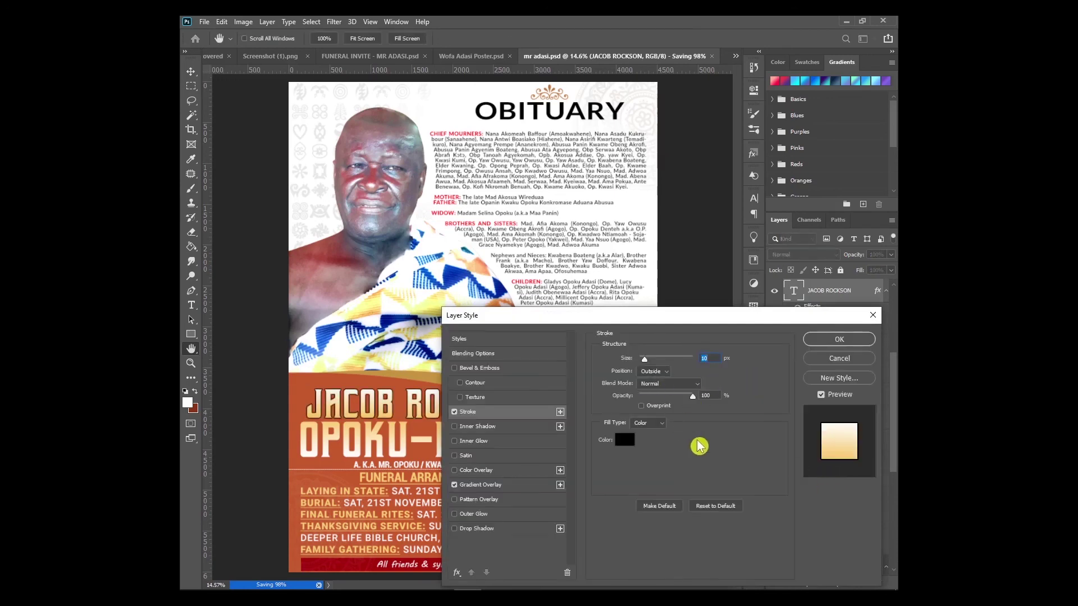
# Set the name's 10 px stroke position to Outside and confirm it.
pyautogui.click(654, 371)
pyautogui.click(654, 382)
pyautogui.click(652, 379)
pyautogui.write('18')
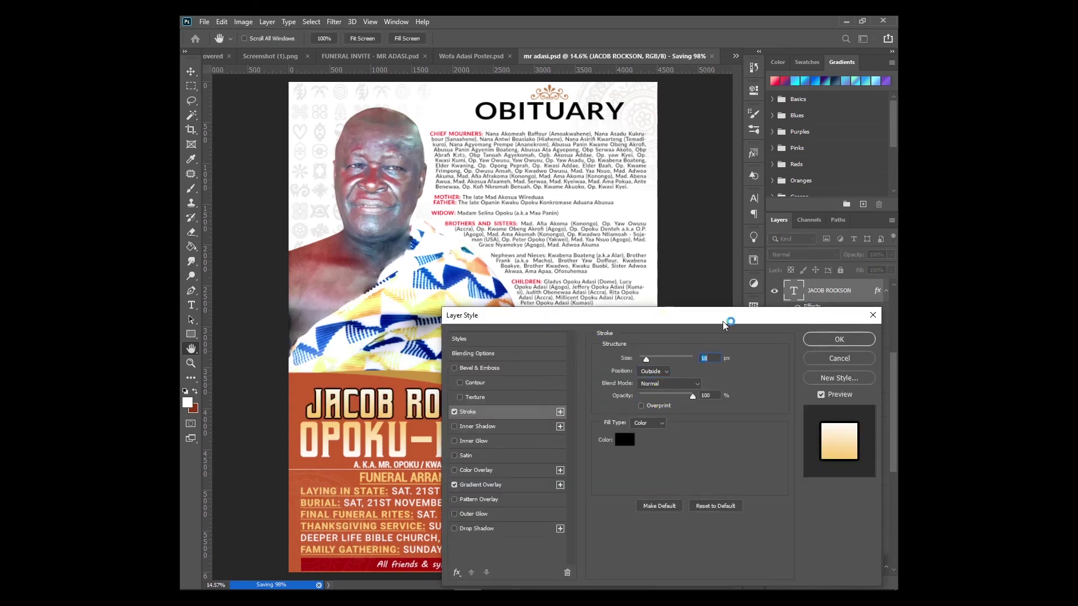
pyautogui.press('Return')
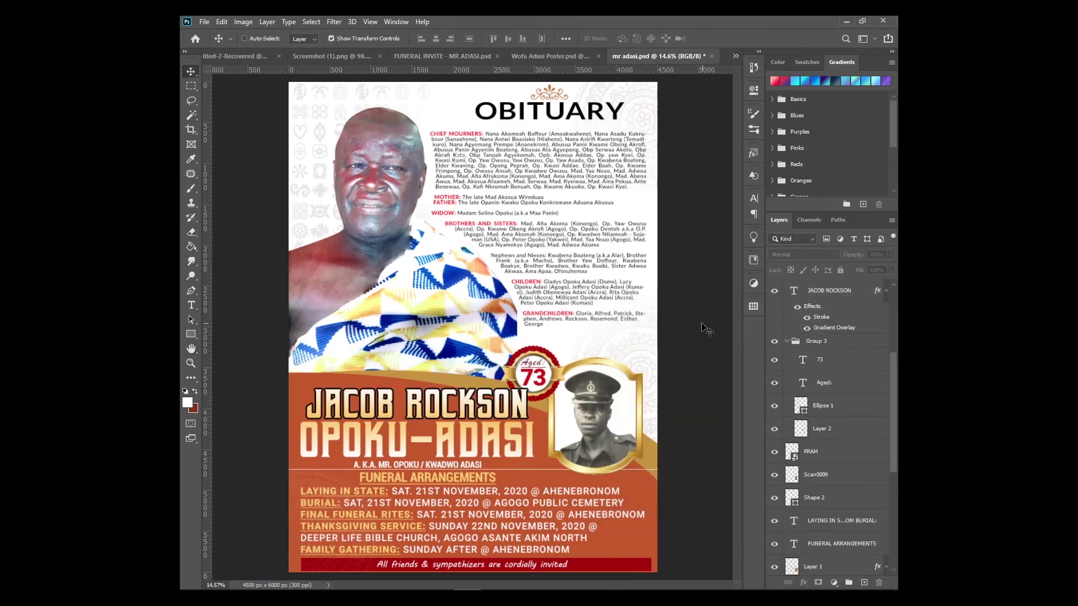
pyautogui.hotkey('ctrl', '-')
pyautogui.hotkey('ctrl', '0')
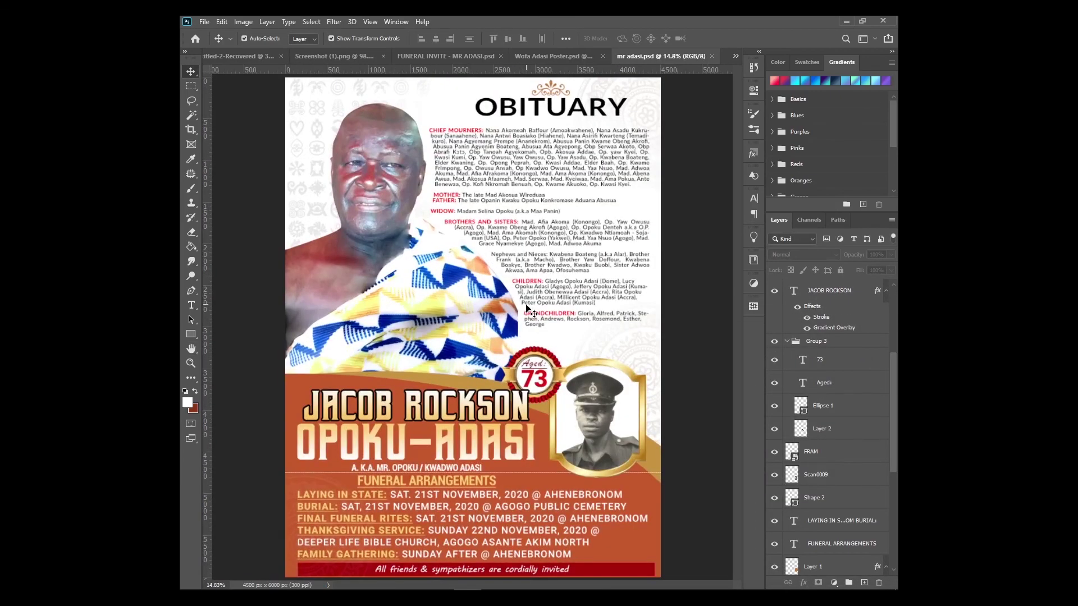
pyautogui.scroll(2, 481, 459)
pyautogui.scroll(2, 481, 459)
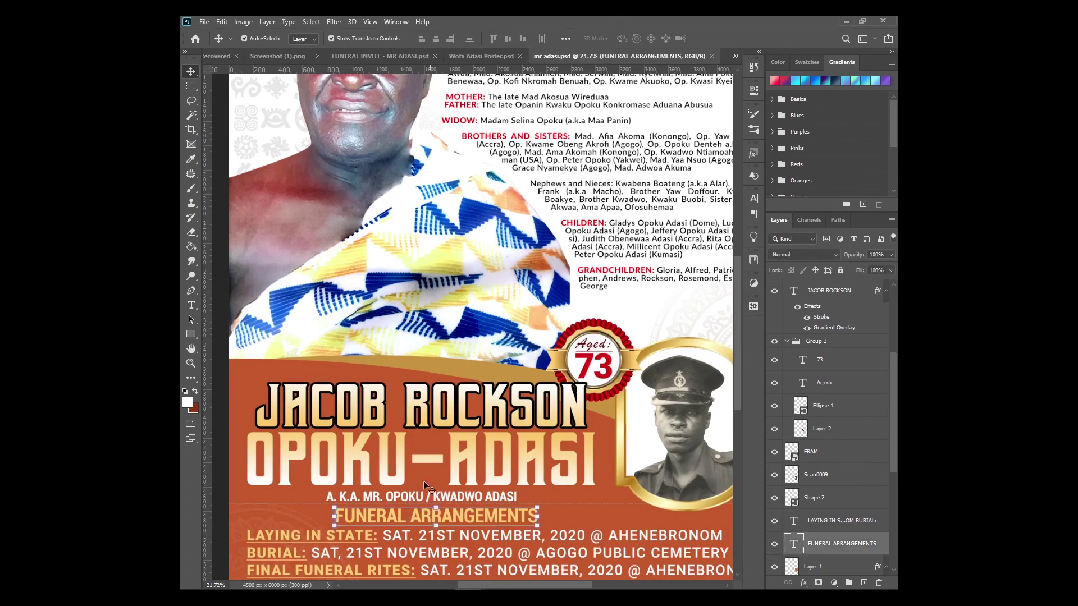
pyautogui.moveTo(514, 521); pyautogui.dragTo(495, 520)
pyautogui.keyDown('shift'); pyautogui.click(421, 426); pyautogui.keyUp('shift')
pyautogui.click(436, 38)
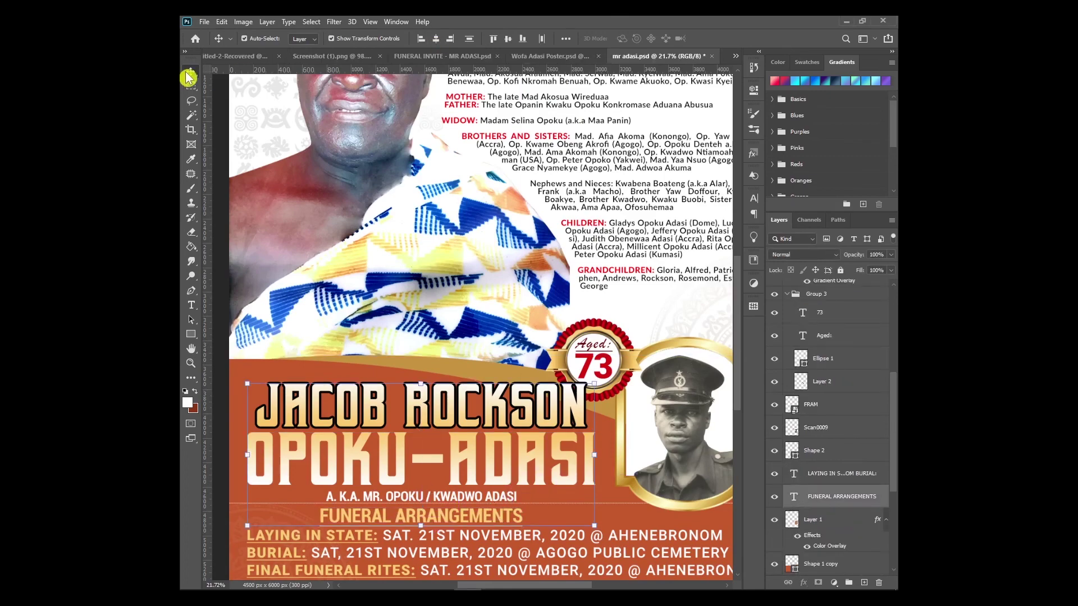